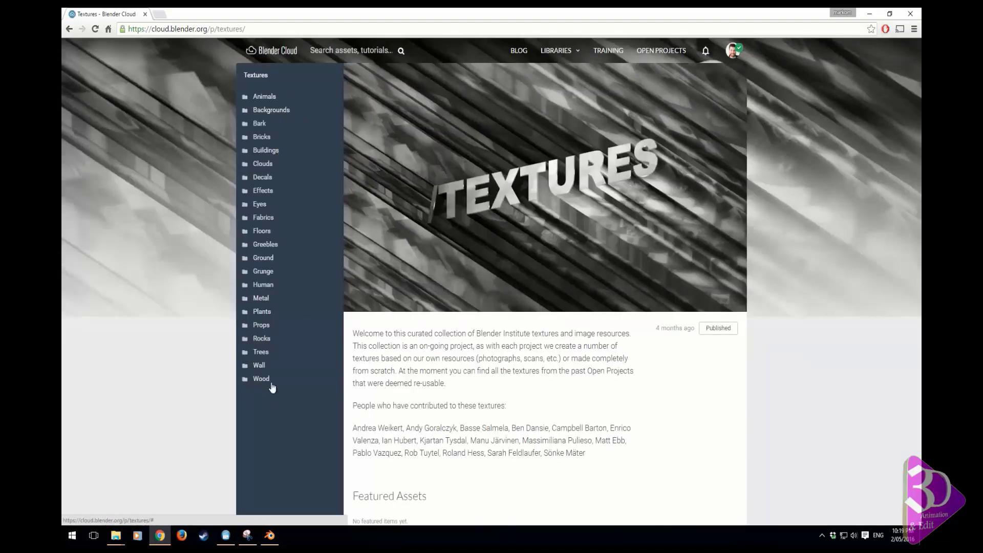
- Download the colour map of buildings_roof01_tileable.png from the Buildings texture category
left_click(266, 153)
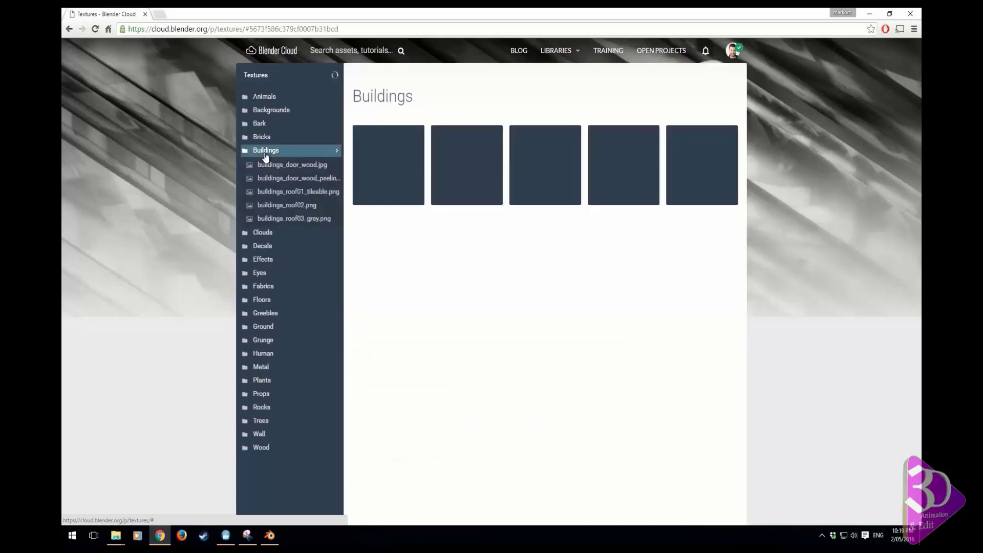
left_click(542, 168)
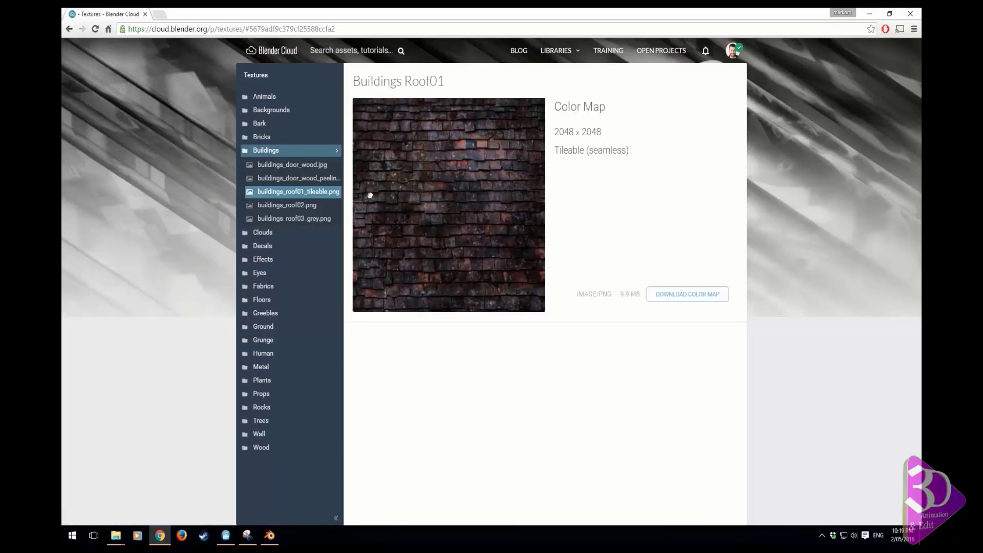
left_click(312, 219)
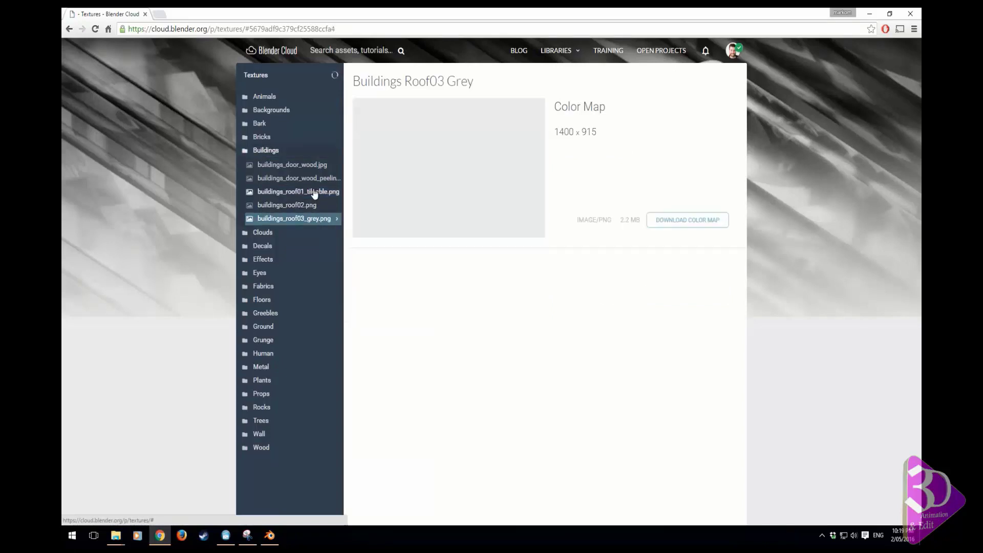
left_click(315, 193)
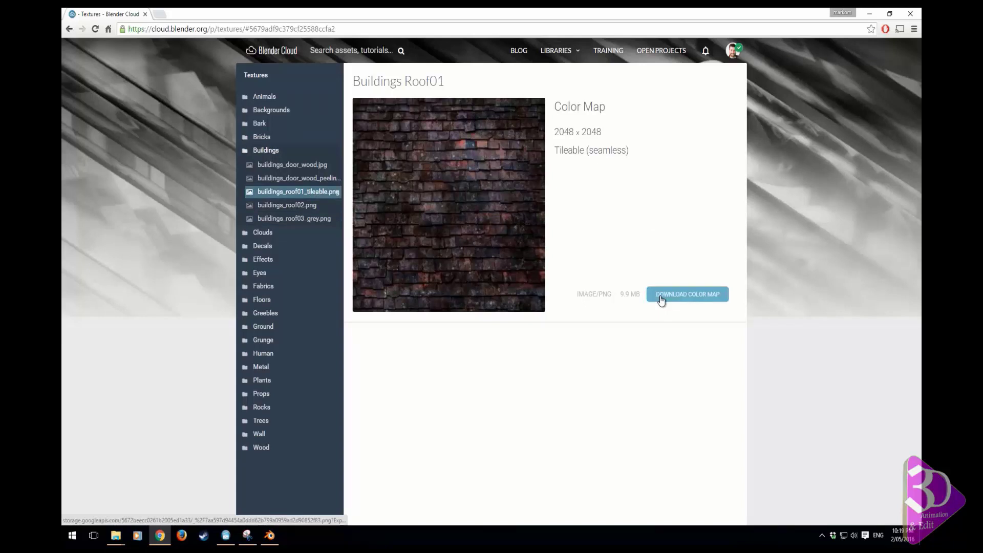
left_click(659, 304)
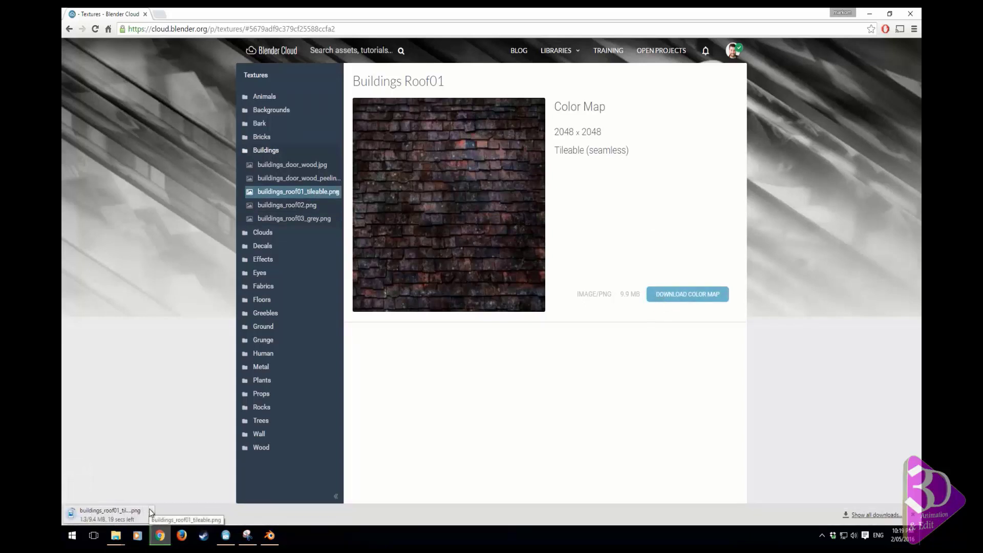
- Switch to Blender and select all linked roof faces of the Building2 object in Edit Mode
left_click(869, 14)
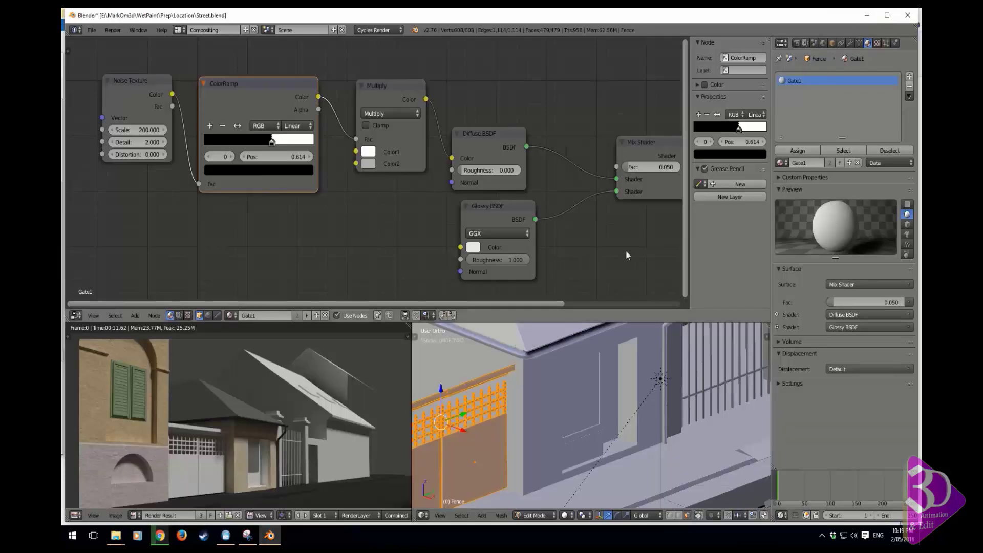
key("Tab")
right_click(573, 377)
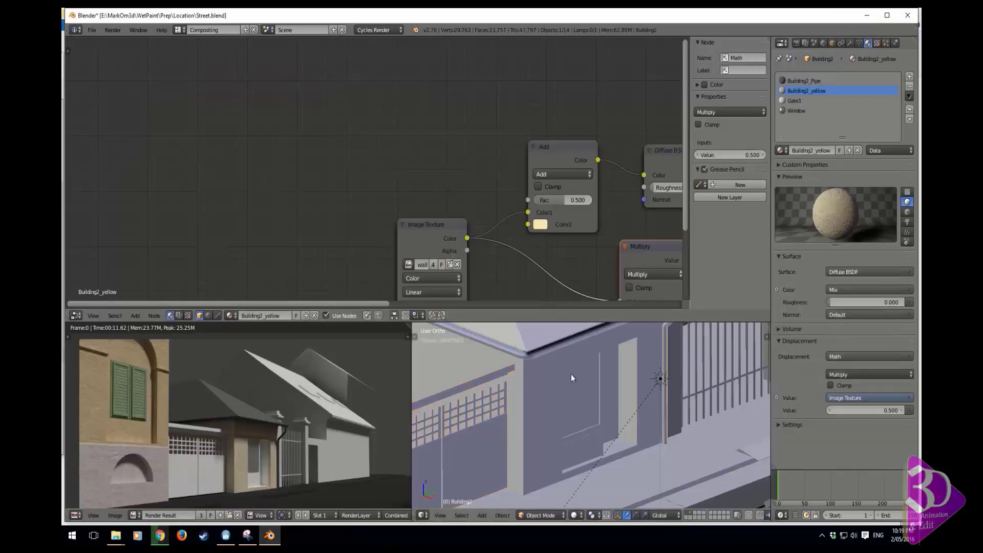
middle_click_drag(621, 409, 564, 481, "shift")
key("Tab")
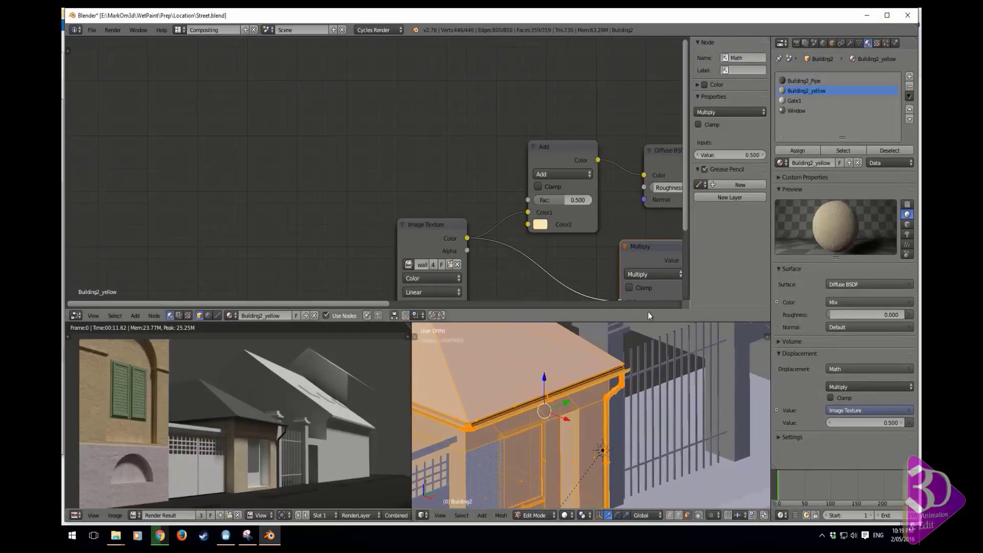
scroll(444, 358, "down", 4)
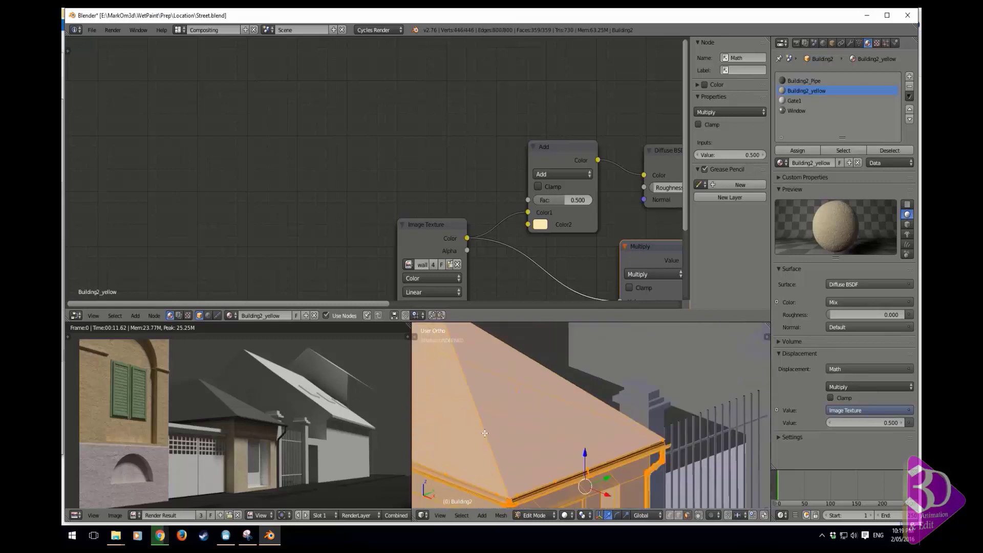
right_click(528, 369)
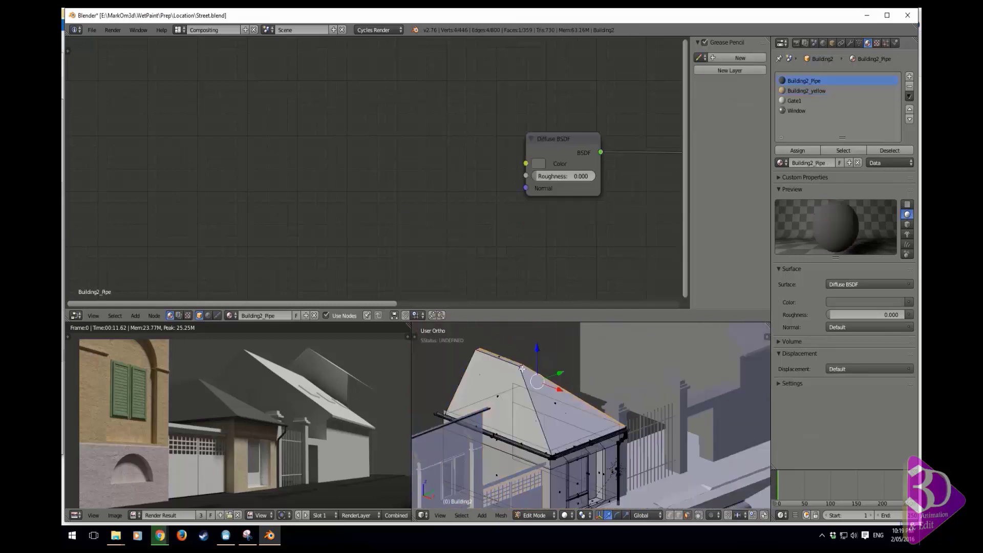
key("l")
scroll(522, 369, "up", 3)
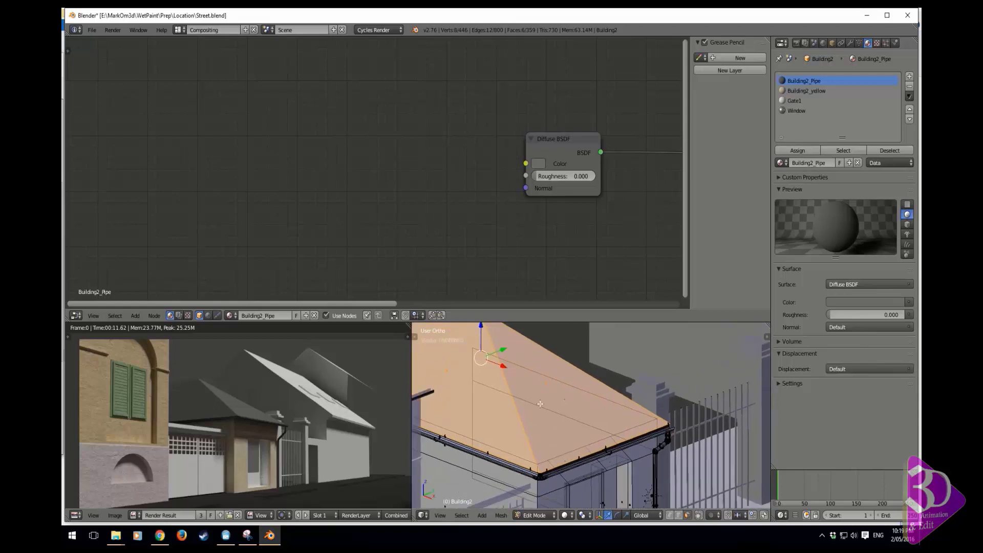
- Add a material slot to Building2 with a new material named Building2_Roof
left_click(910, 77)
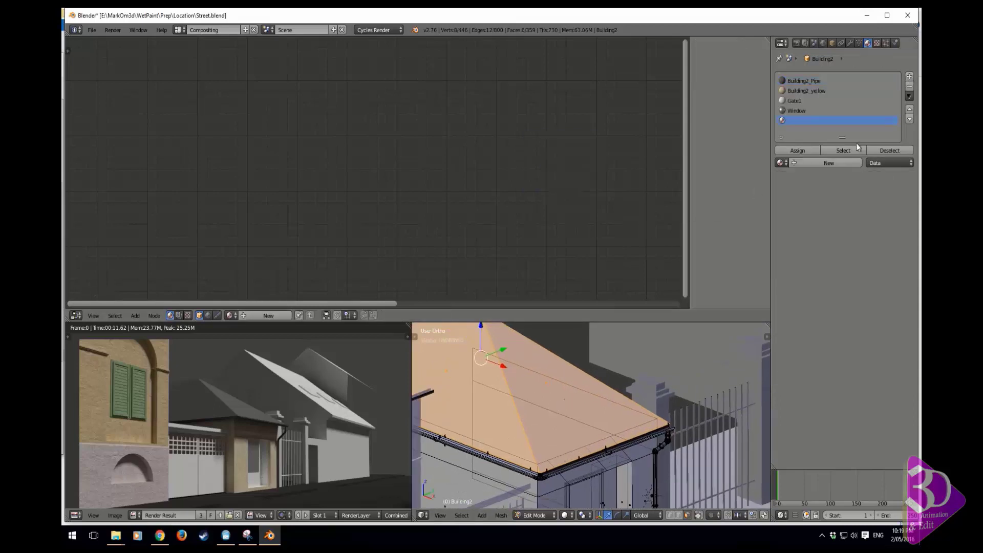
left_click(819, 164)
double_click(802, 164)
type("Building2_R")
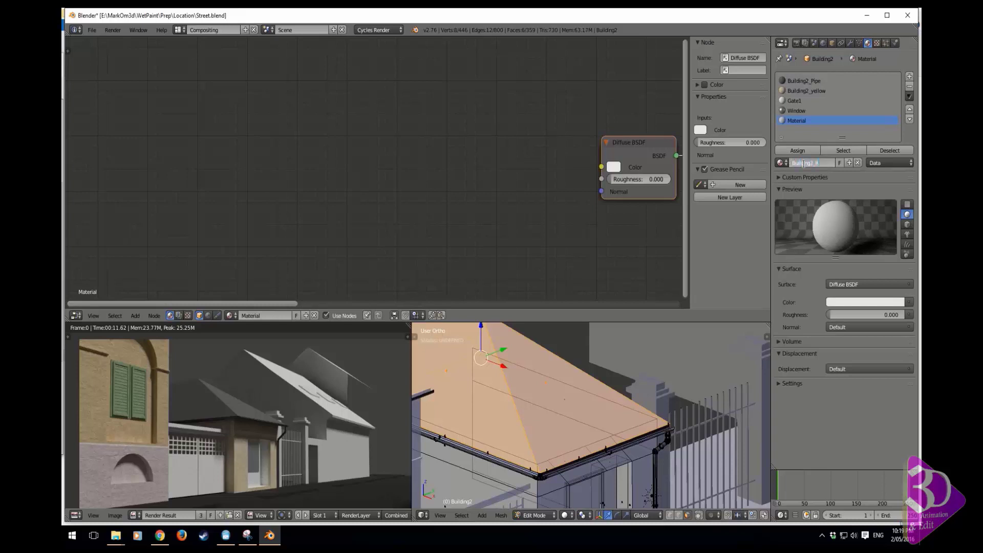
type("oof")
key("Return")
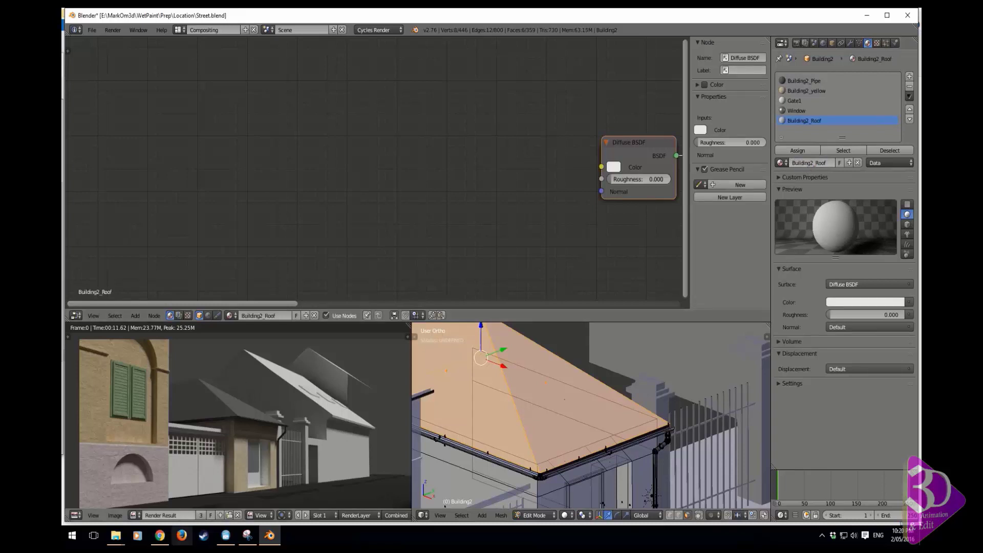
- Open the downloaded buildings_roof01_tileable.png from Chrome in Photos and try to copy the image there
left_click(161, 537)
right_click(122, 512)
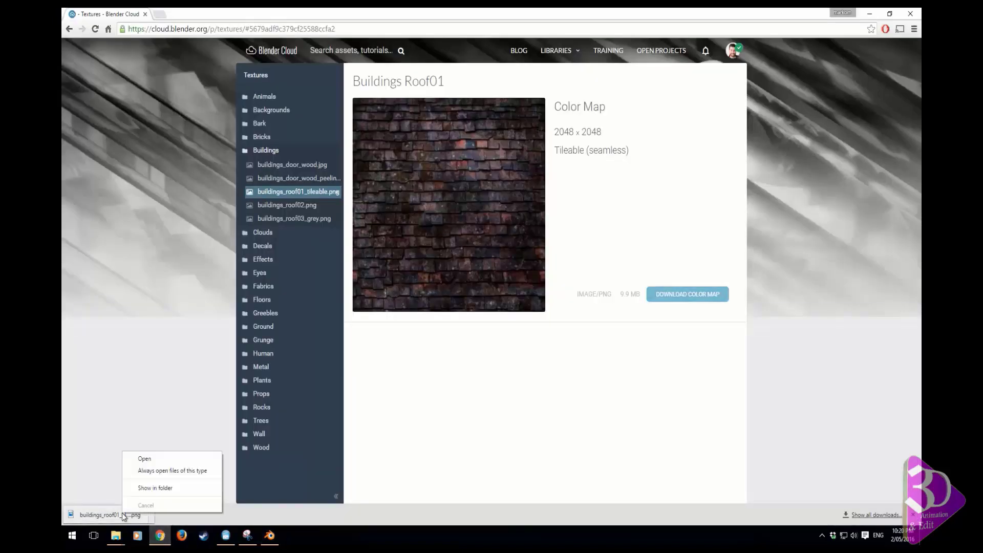
left_click(143, 459)
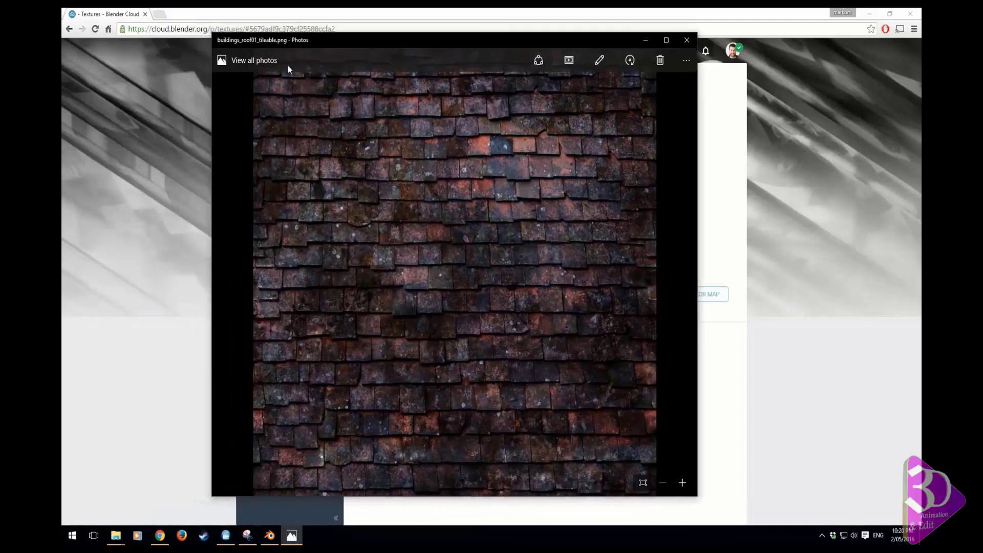
left_click(686, 60)
mouse_move(673, 145)
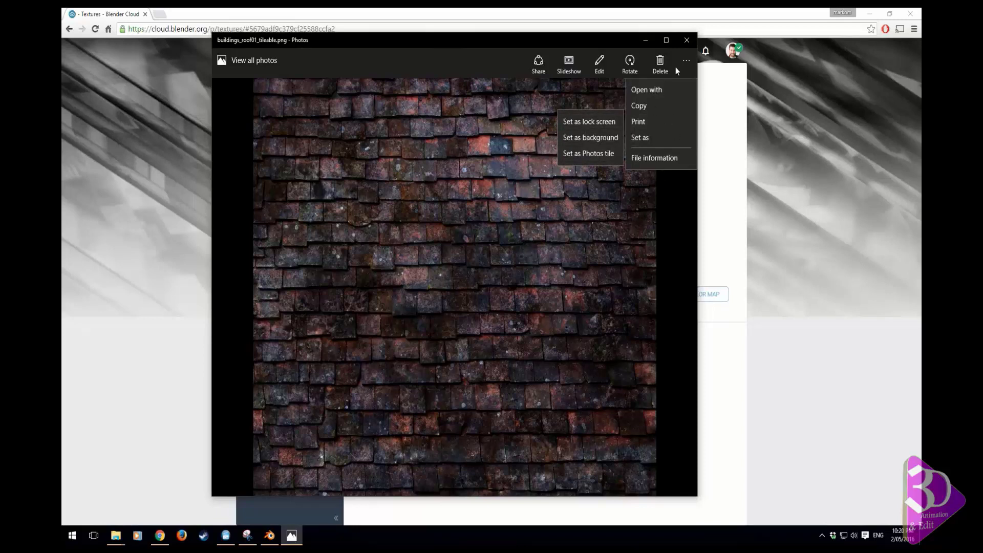
left_click(687, 58)
left_click(687, 58)
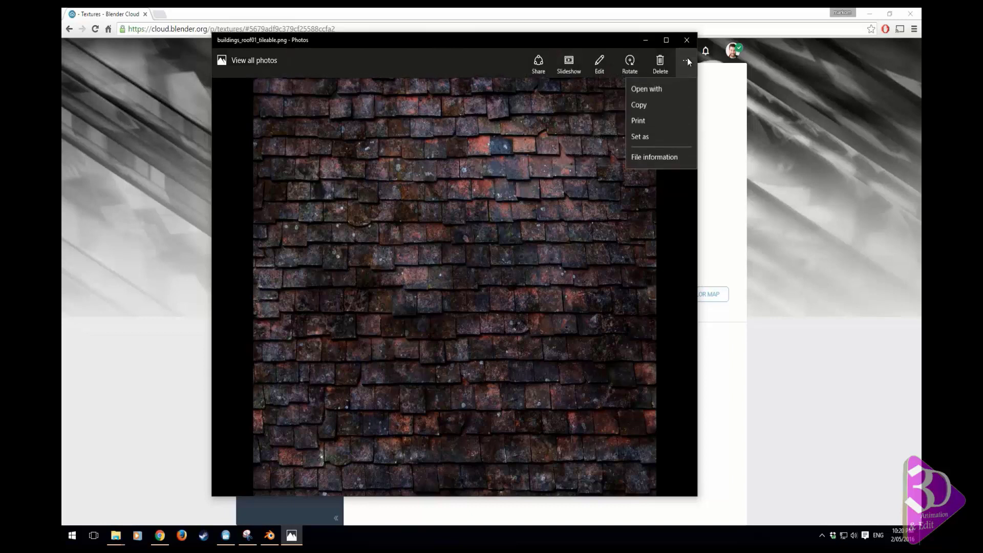
left_click(656, 106)
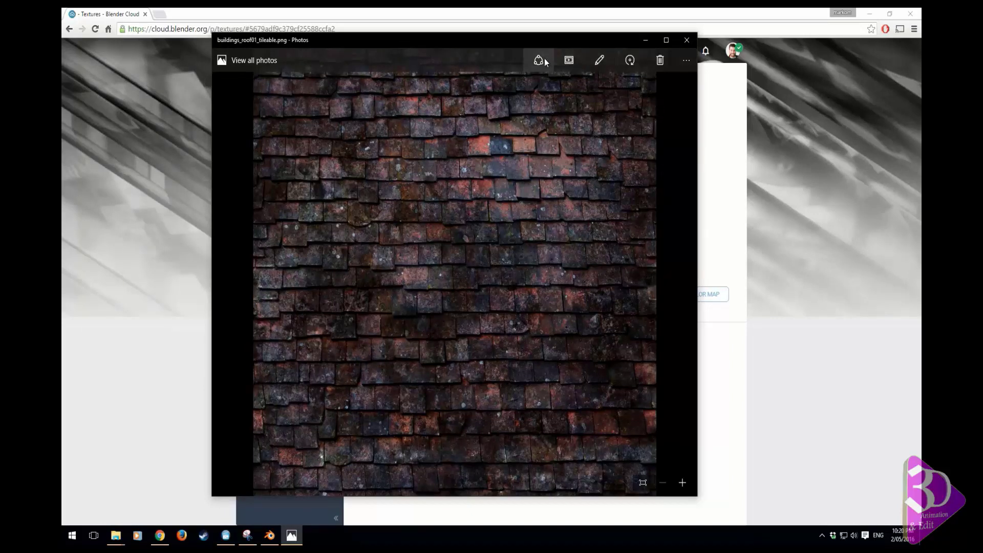
- Open the Downloads folder in File Explorer and copy the buildings_roof01_tileable file
right_click(110, 535)
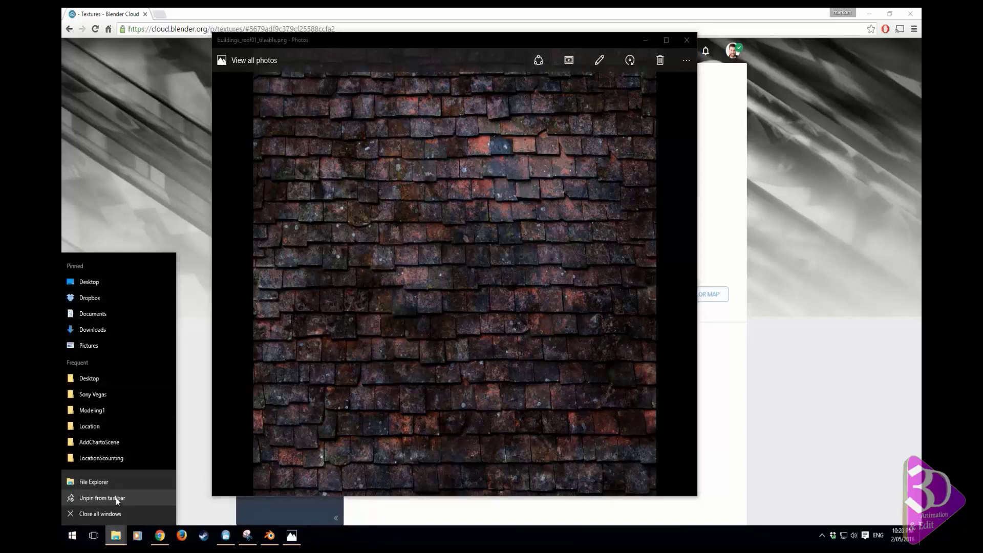
left_click(118, 483)
left_click(98, 152)
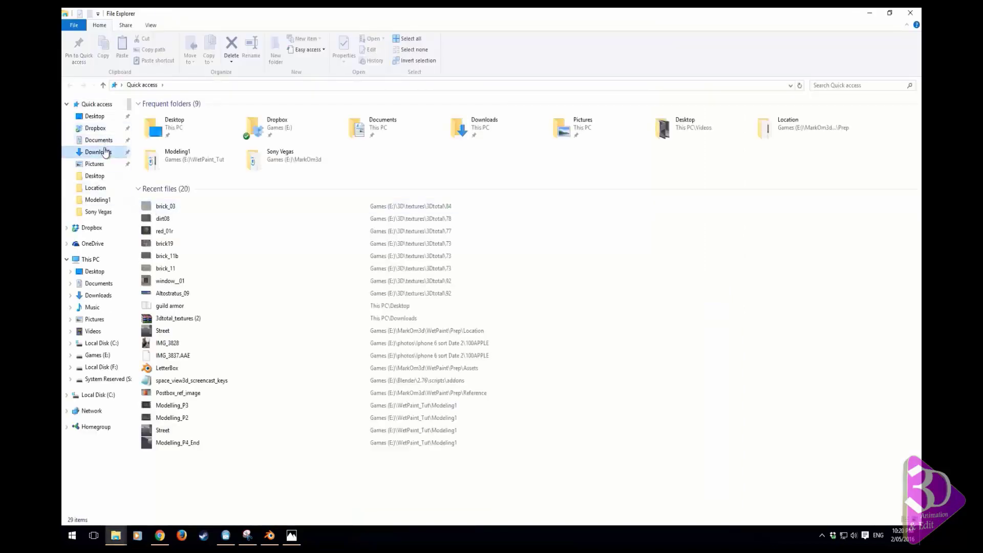
left_click(195, 118)
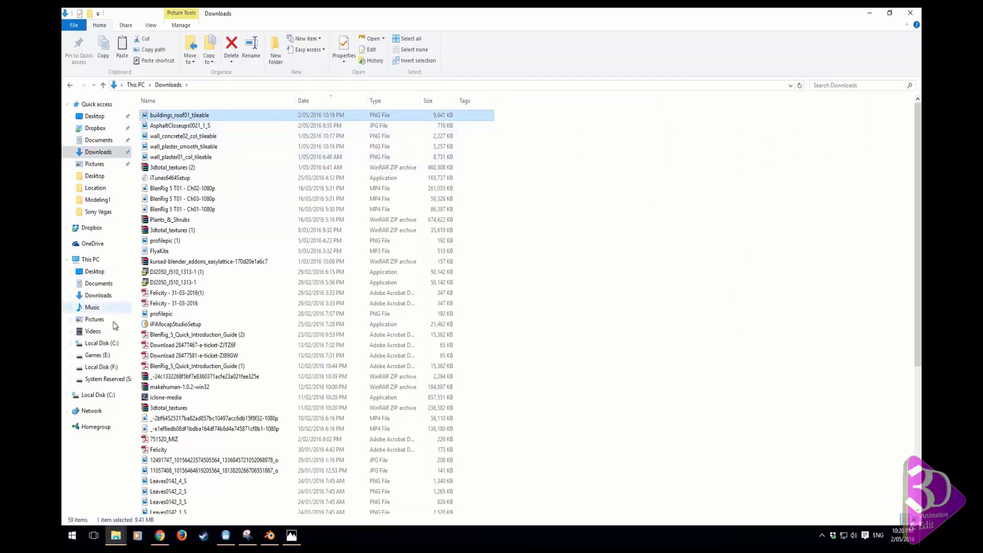
- Paste the roof texture into E:\MarkOm3d\WetPaint\Prep\Location\Texture, then minimize File Explorer and close Photos
left_click(108, 355)
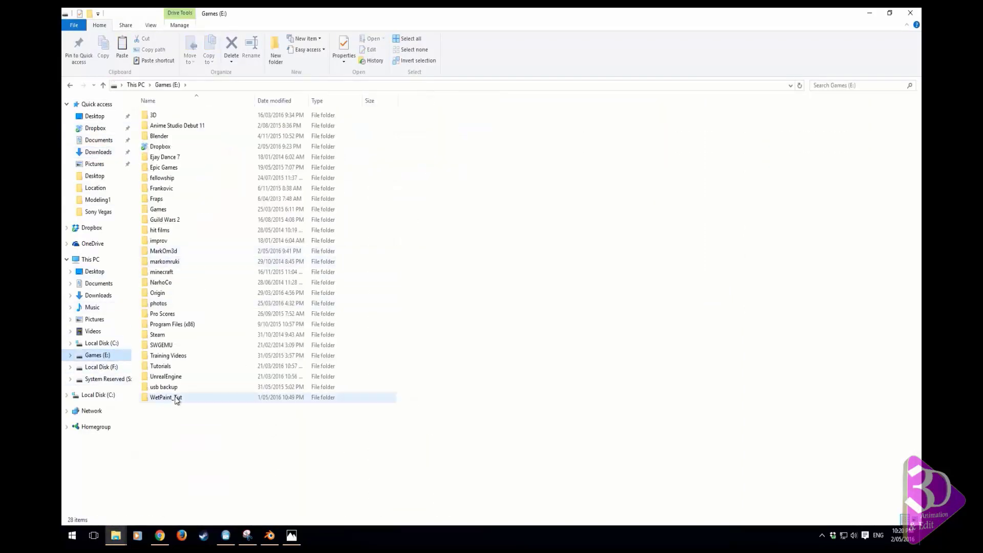
double_click(166, 251)
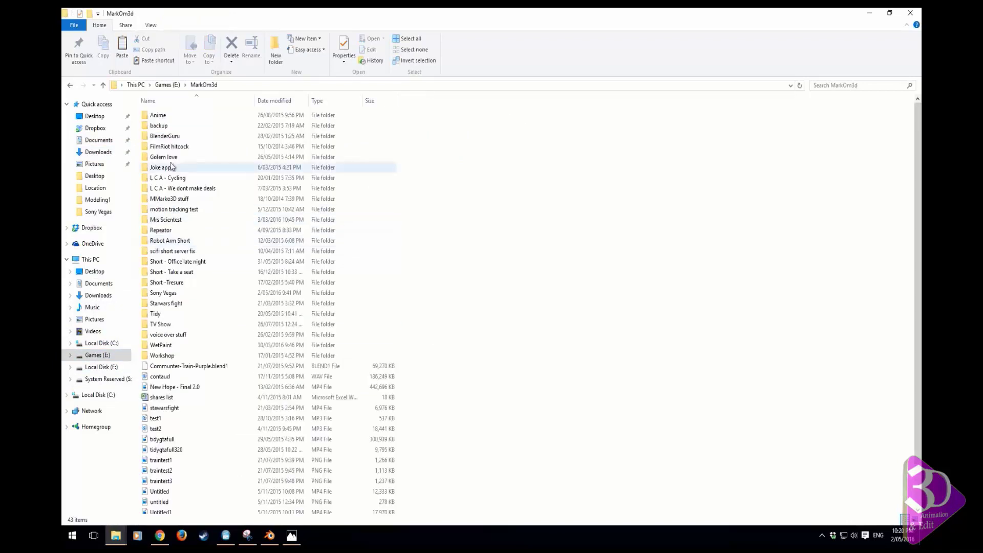
left_click(169, 352)
double_click(168, 146)
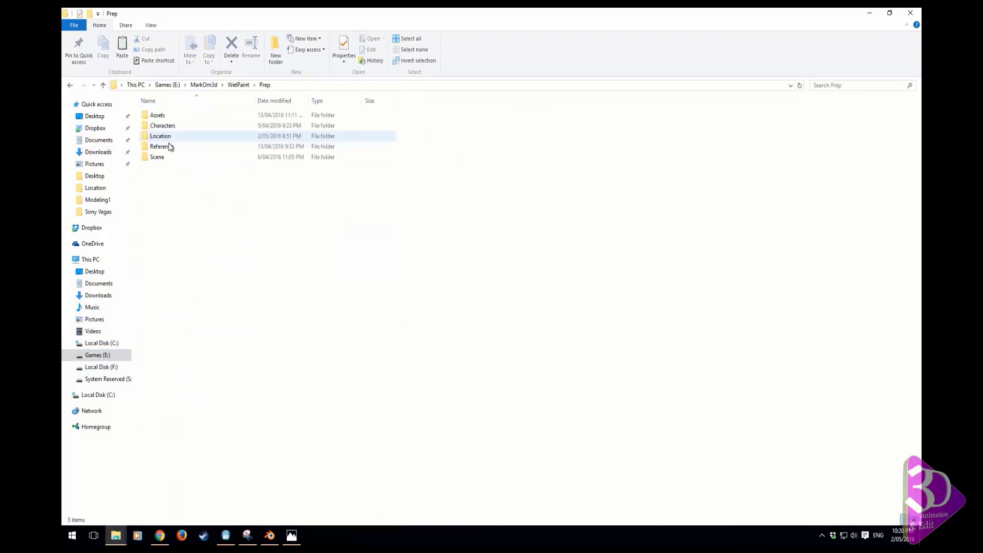
left_click(171, 137)
double_click(171, 137)
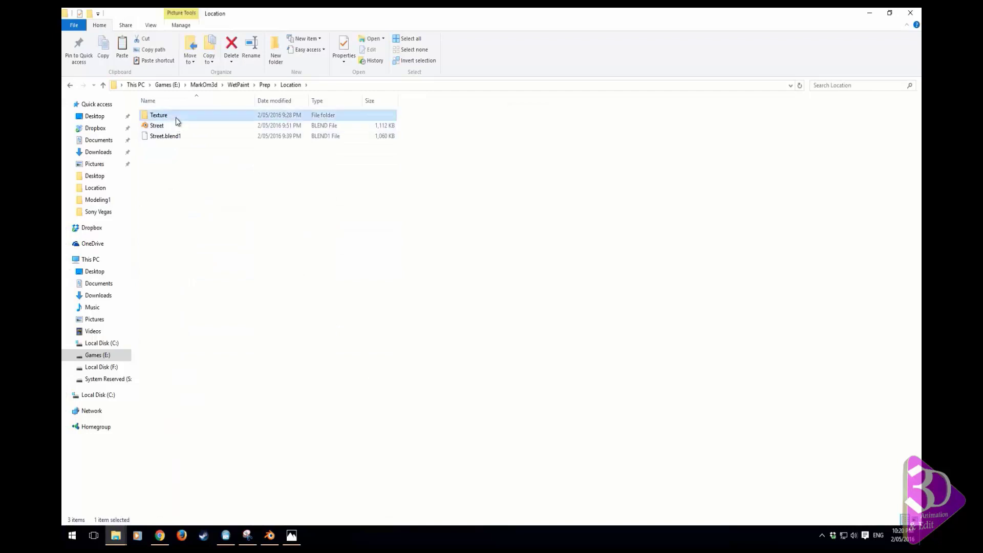
double_click(176, 117)
right_click(203, 256)
left_click(226, 326)
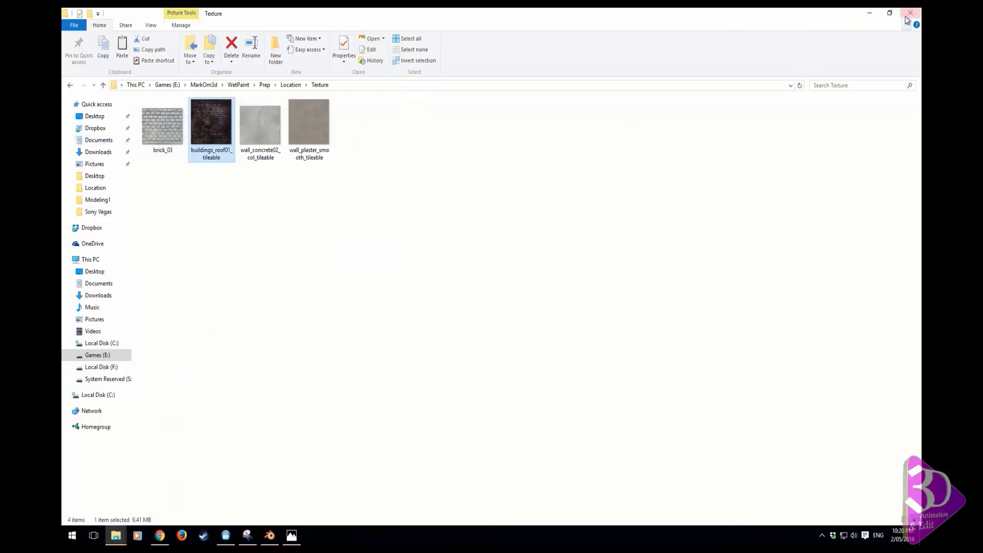
left_click(870, 13)
left_click(687, 40)
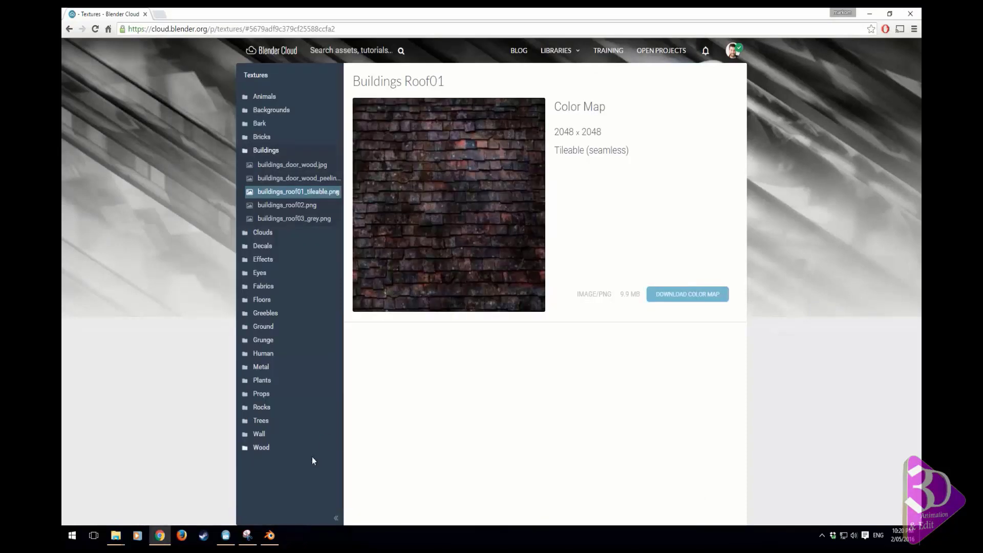
- Return to Blender and unwrap the selected roof faces with Smart UV Project using the default settings
left_click(273, 543)
middle_click_drag(525, 369, 546, 404)
scroll(498, 372, "down", 1)
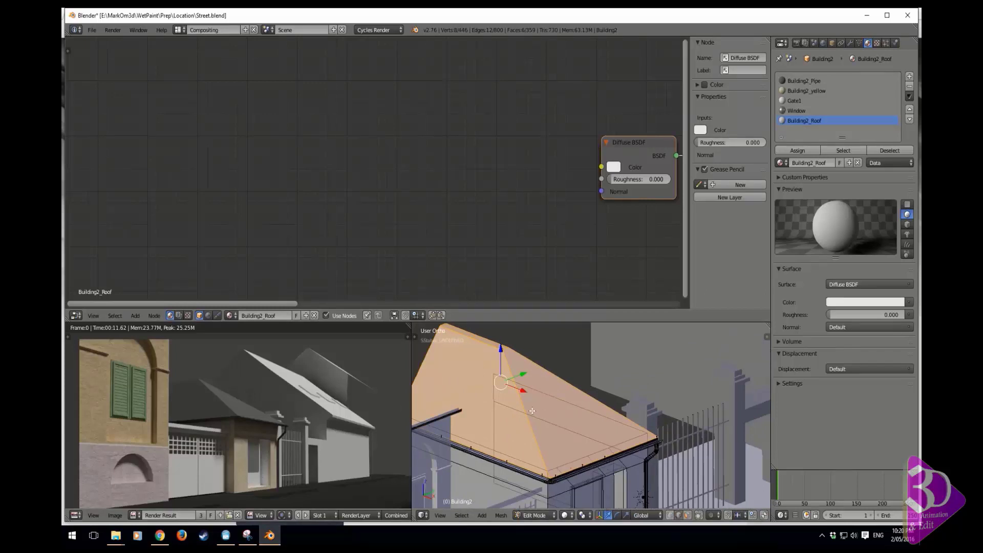
key("u")
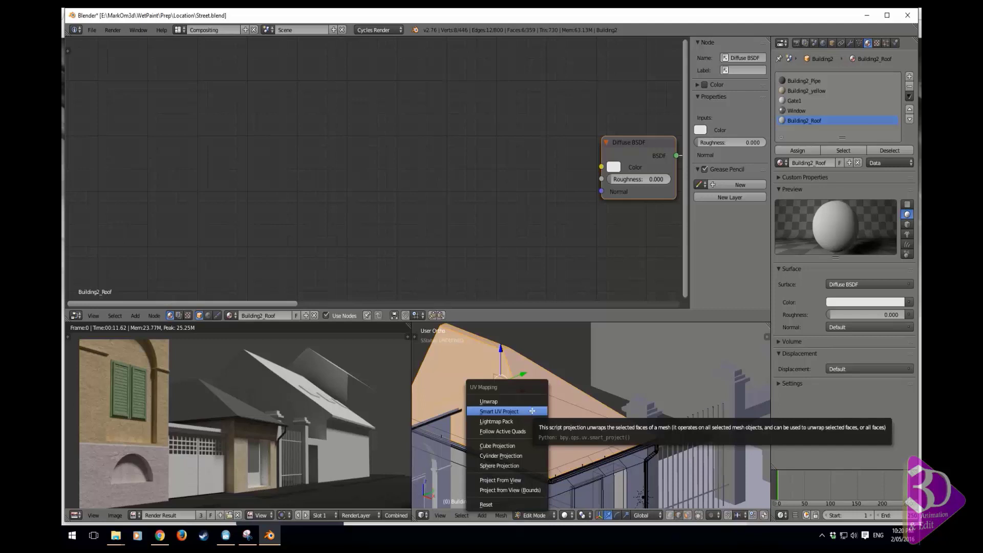
left_click(532, 411)
left_click(571, 473)
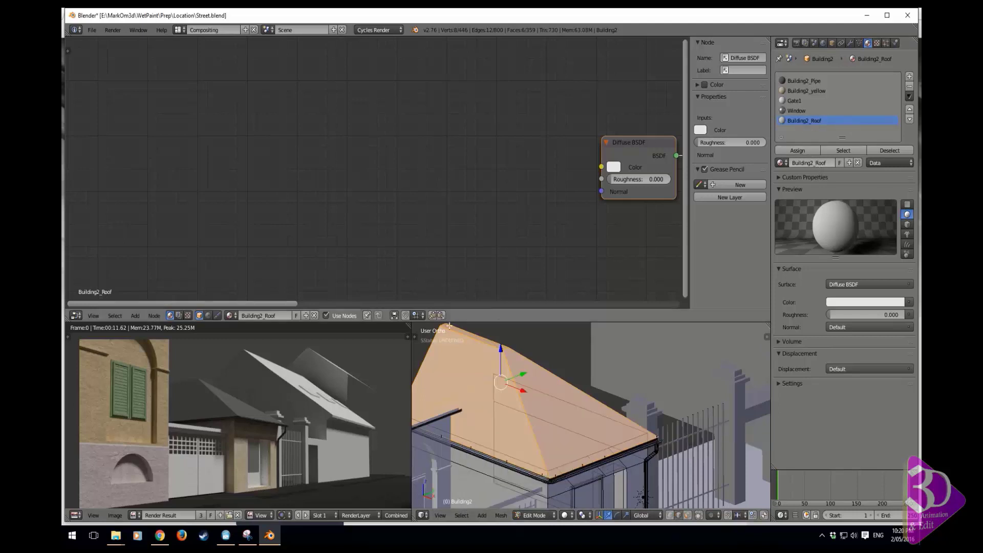
- Switch to the UV Editing screen layout and examine the roof's unwrapped UV islands
left_click(183, 30)
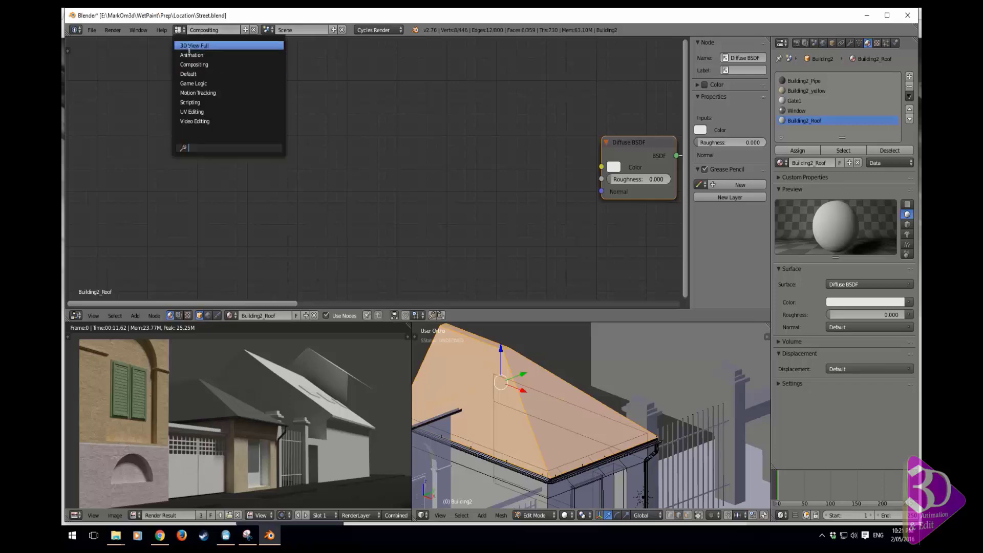
left_click(210, 111)
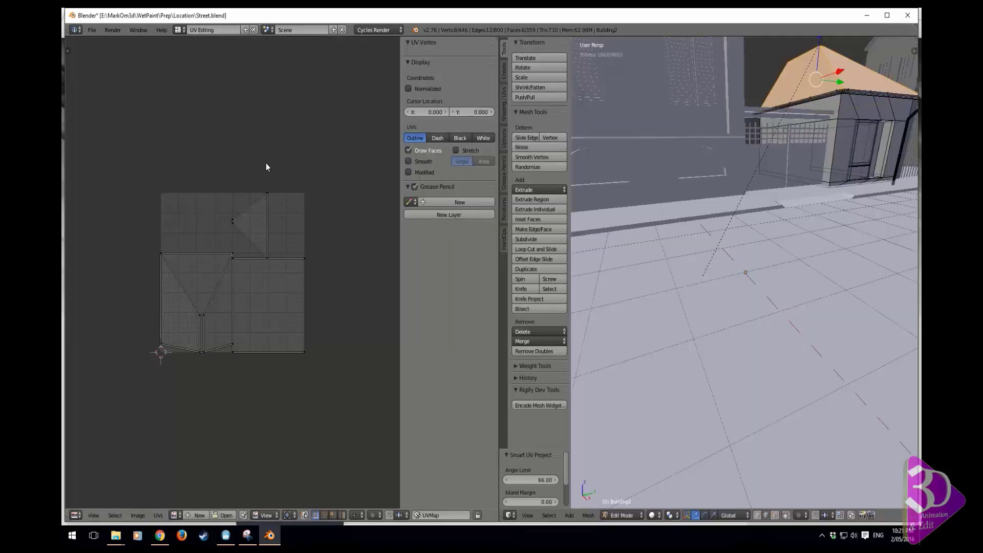
left_click(200, 315)
mouse_move(768, 107)
middle_mouse_down()
mouse_move(813, 78)
mouse_move(779, 108)
middle_mouse_up()
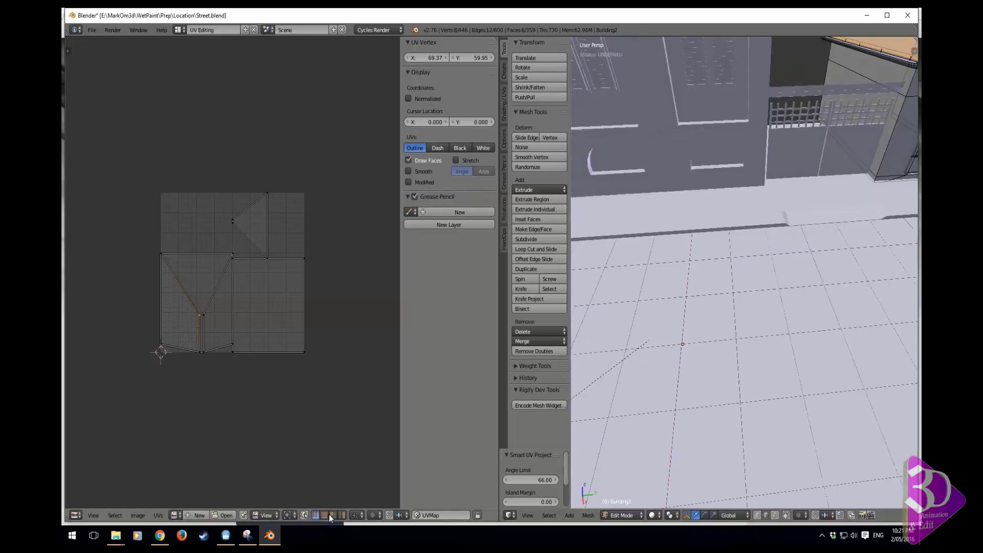
- Switch to the Default screen layout and delete the narrow face along the ridge of Building2's roof
left_click(183, 30)
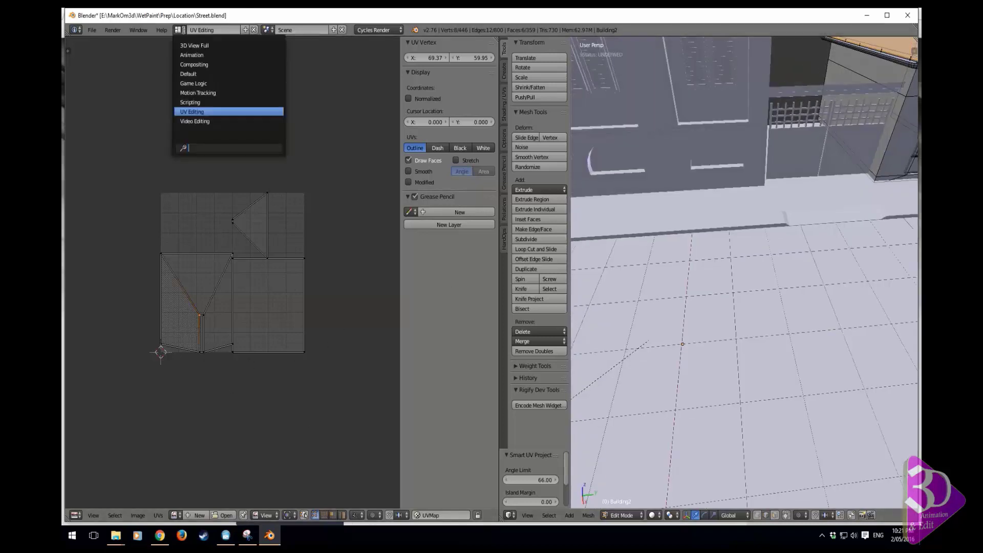
left_click(207, 75)
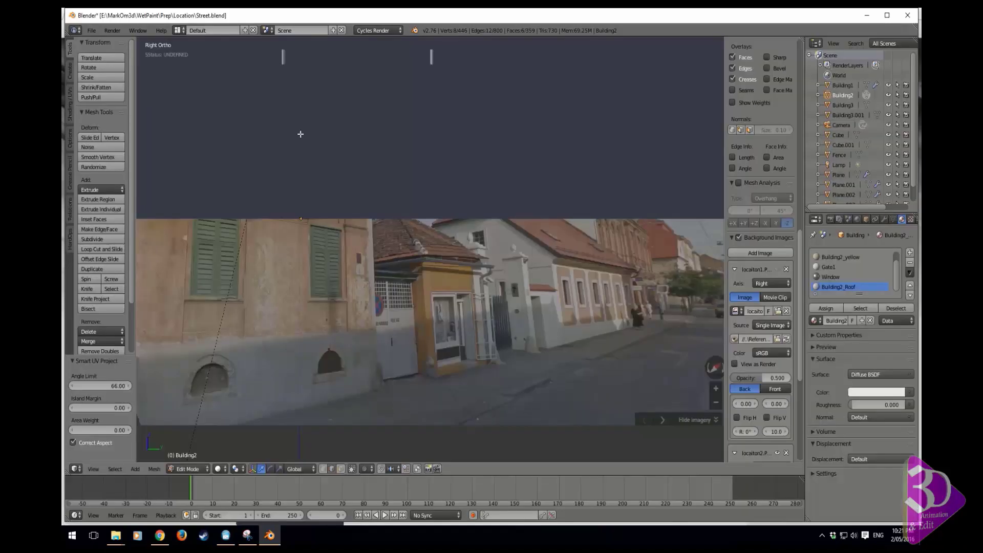
middle_click_drag(415, 144, 453, 200, "shift")
scroll(437, 182, "down", 4)
middle_click_drag(453, 199, 443, 301, "shift")
scroll(444, 301, "up", 5)
left_click(351, 469)
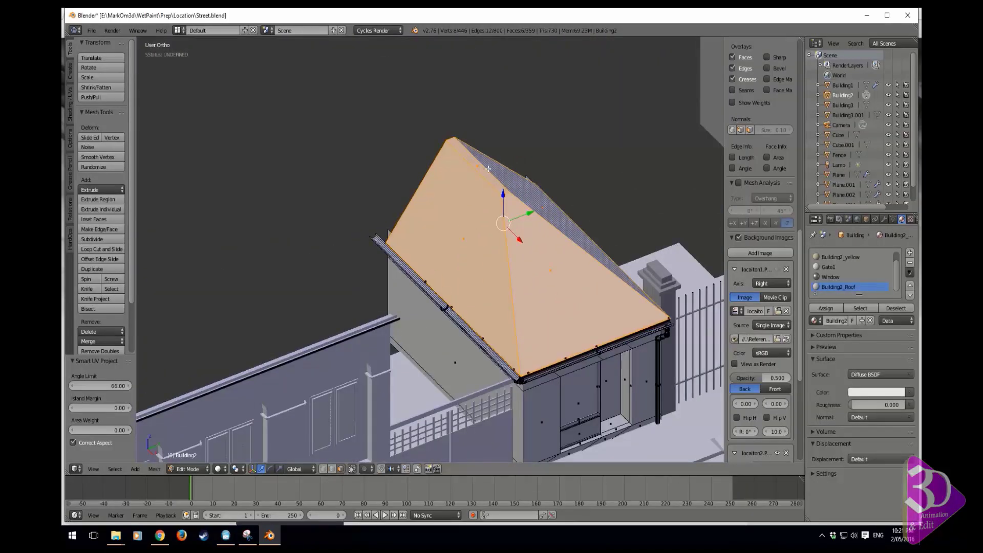
right_click(490, 170)
key("x")
left_click(492, 174)
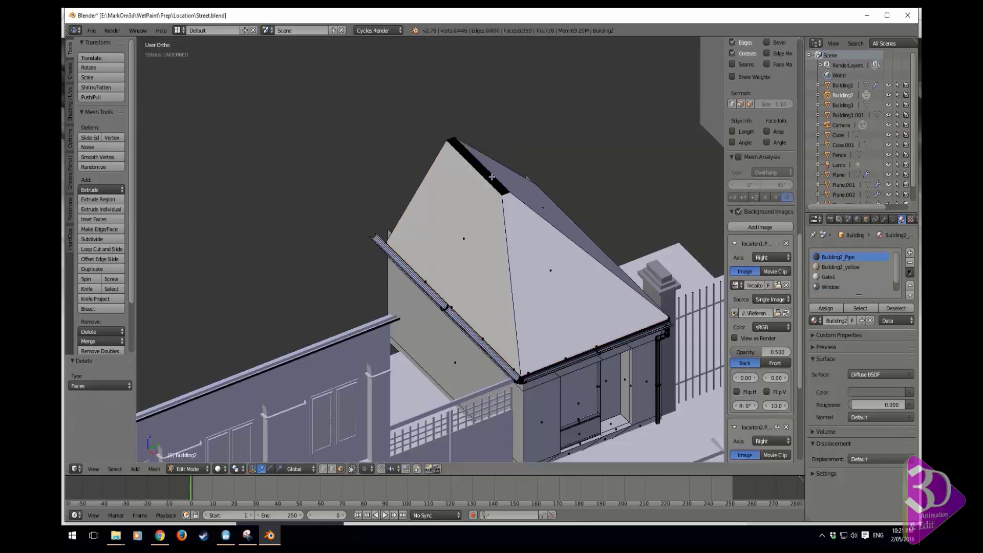
- Delete the triangular roof face at the rear end of Building2
middle_click_drag(492, 175, 367, 235)
right_click(298, 292)
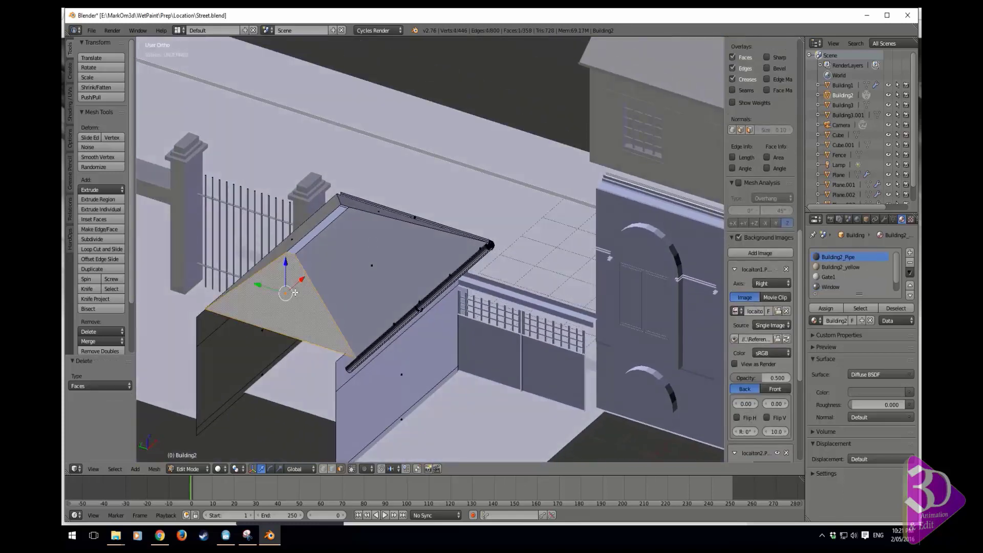
key("x")
left_click(299, 292)
middle_click_drag(299, 291, 446, 457)
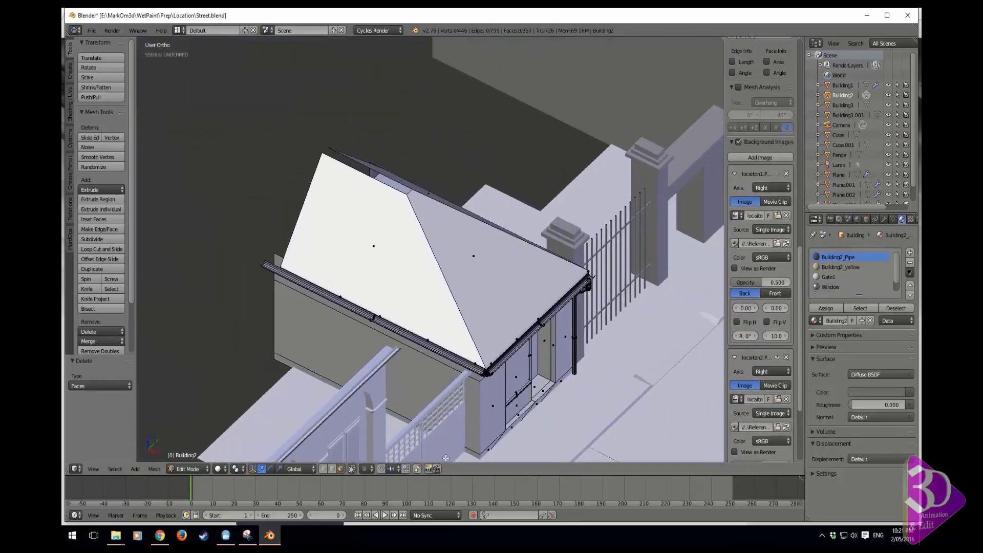
- In edge select mode, select the two sloping hip edges at the front of the roof
left_click(333, 469)
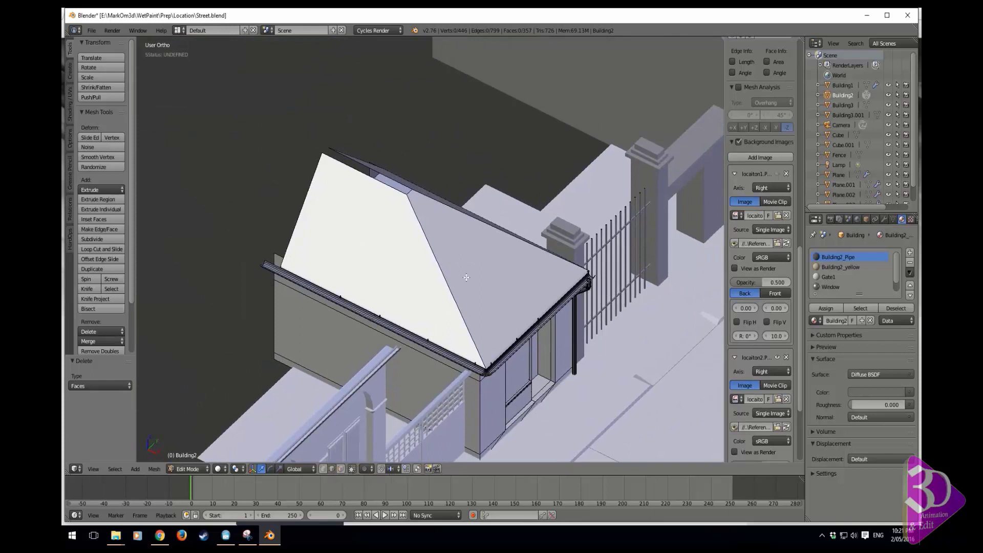
right_click(438, 285)
right_click(479, 235, "shift")
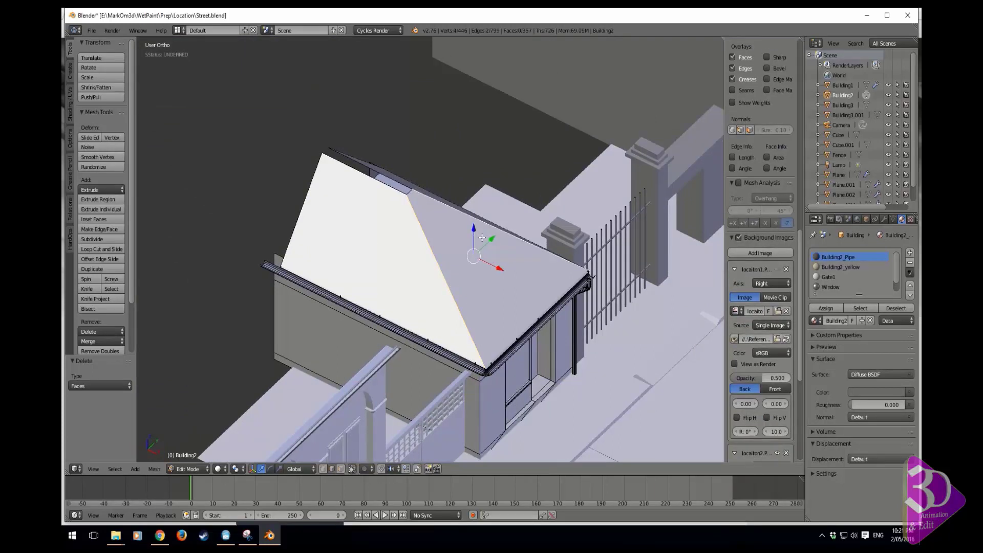
key("e")
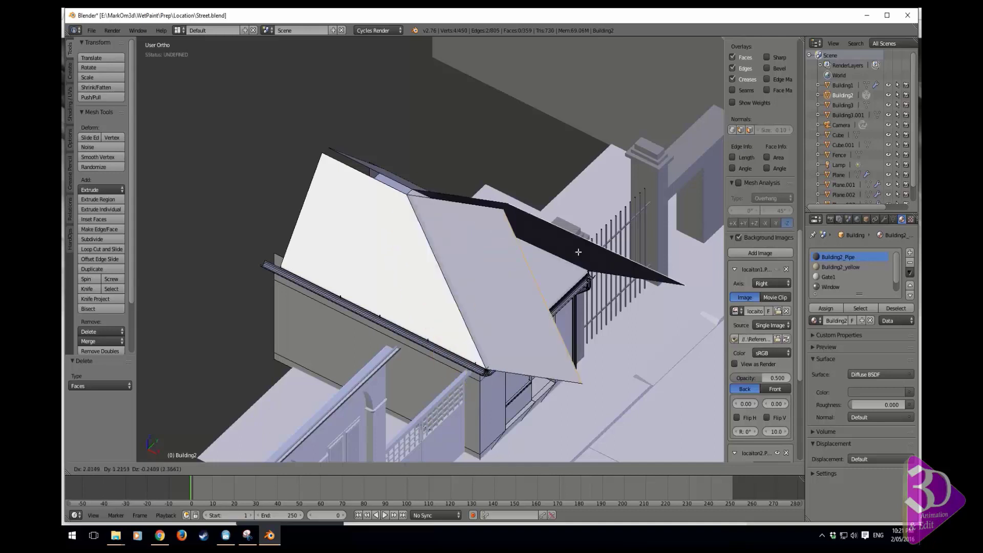
right_click(555, 259)
key("ctrl+z")
- Mark the two selected front hip edges as UV seams
key("ctrl+e")
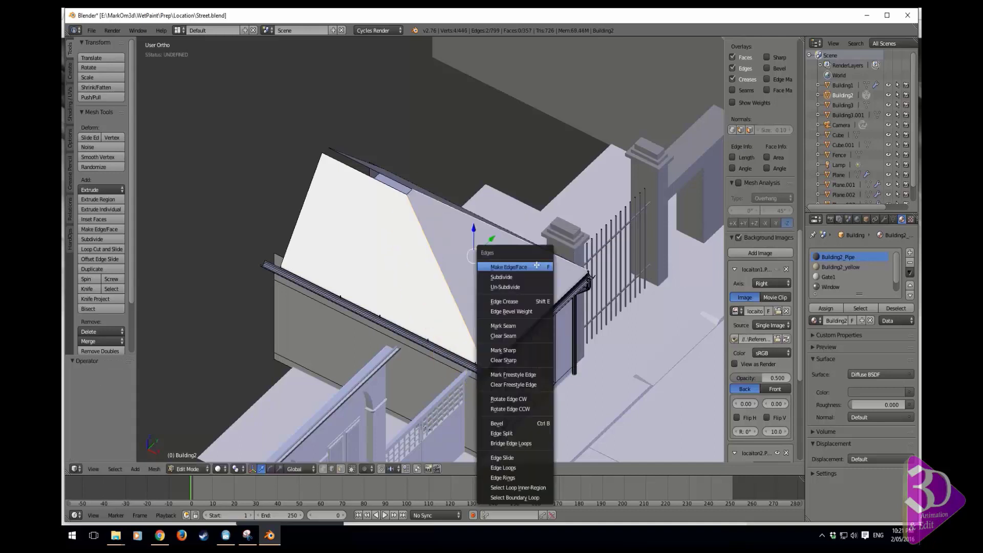
left_click(504, 325)
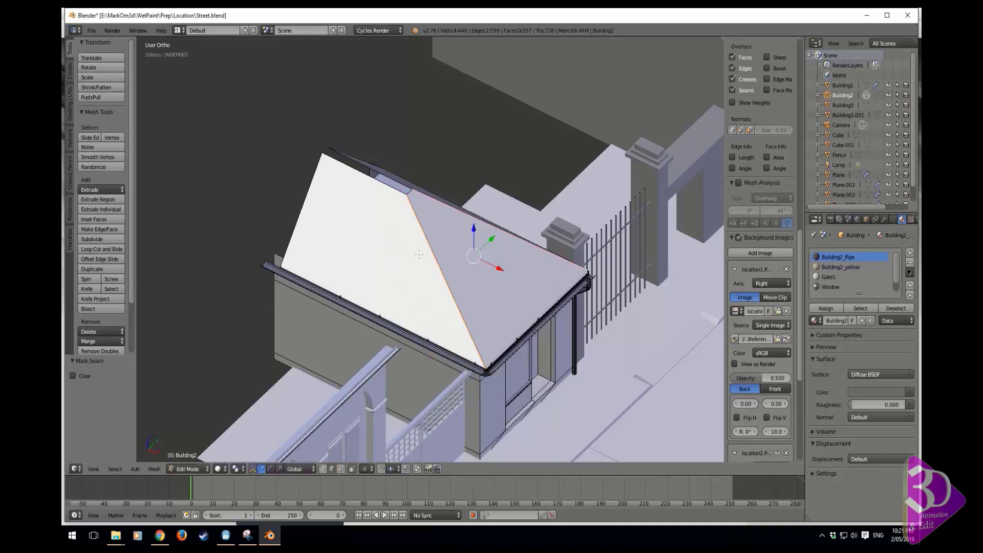
- Select all linked roof faces and unwrap them with Smart UV Project using an angle limit of 66
key("ctrl+l")
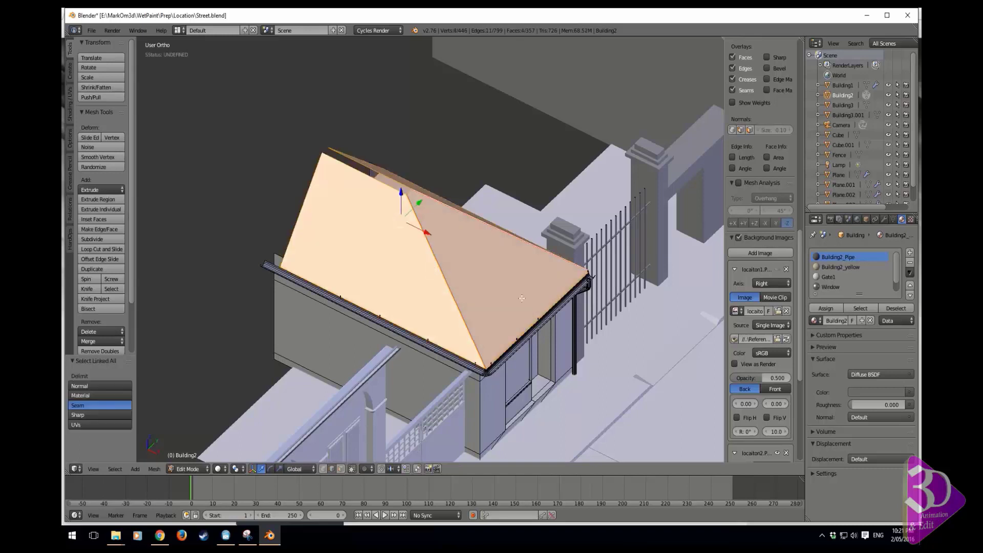
key("u")
left_click(498, 312)
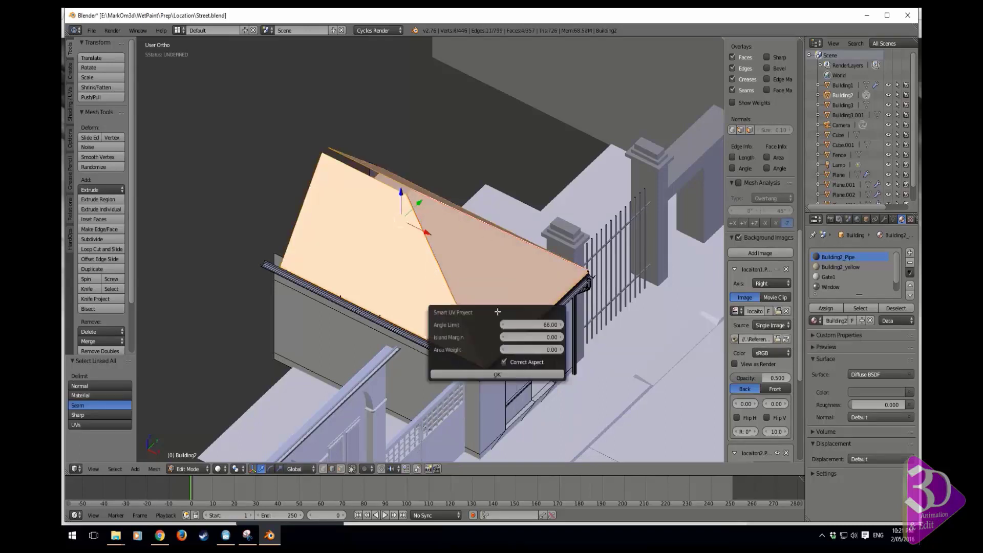
left_click(497, 374)
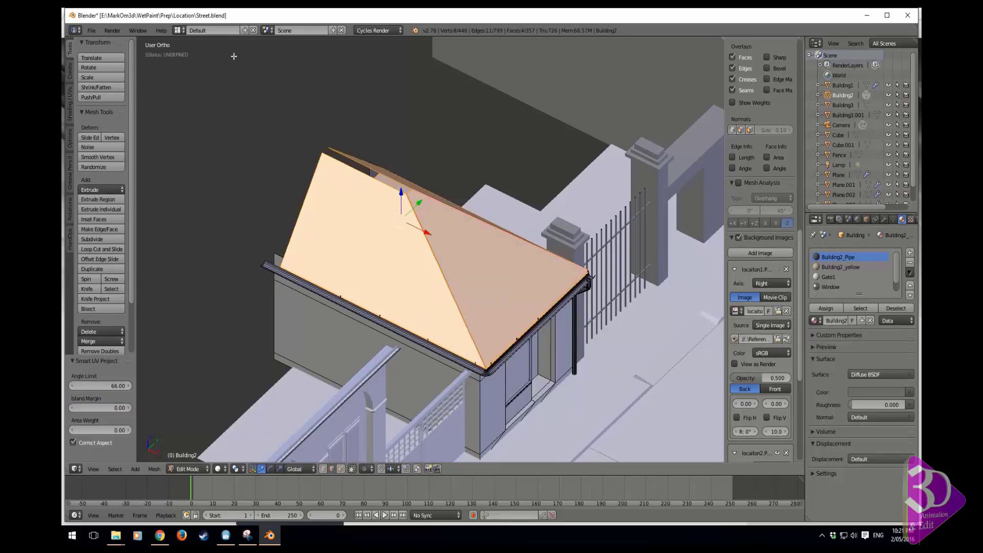
- Maximize the Blender window and switch to the UV Editing screen layout
left_click(178, 30)
left_click(193, 65)
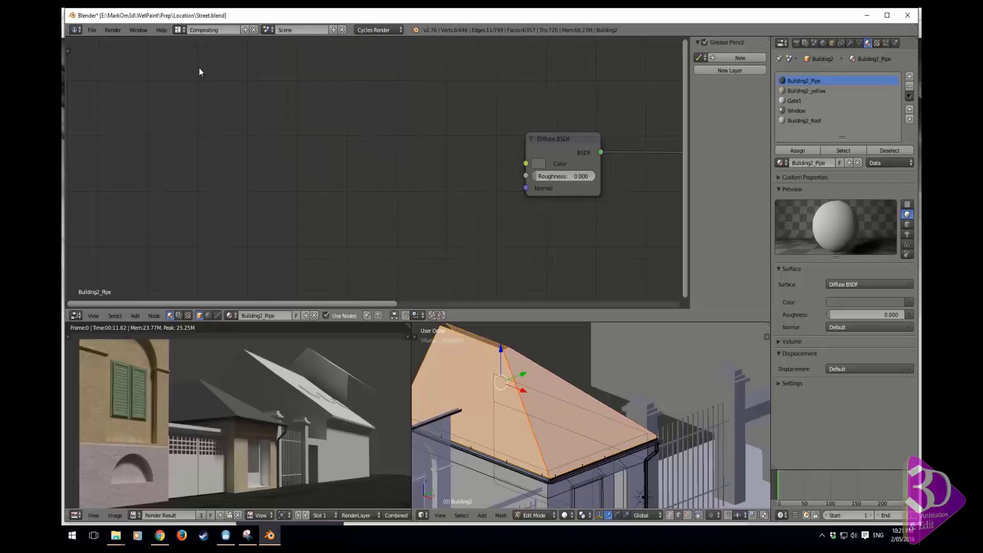
left_click(889, 17)
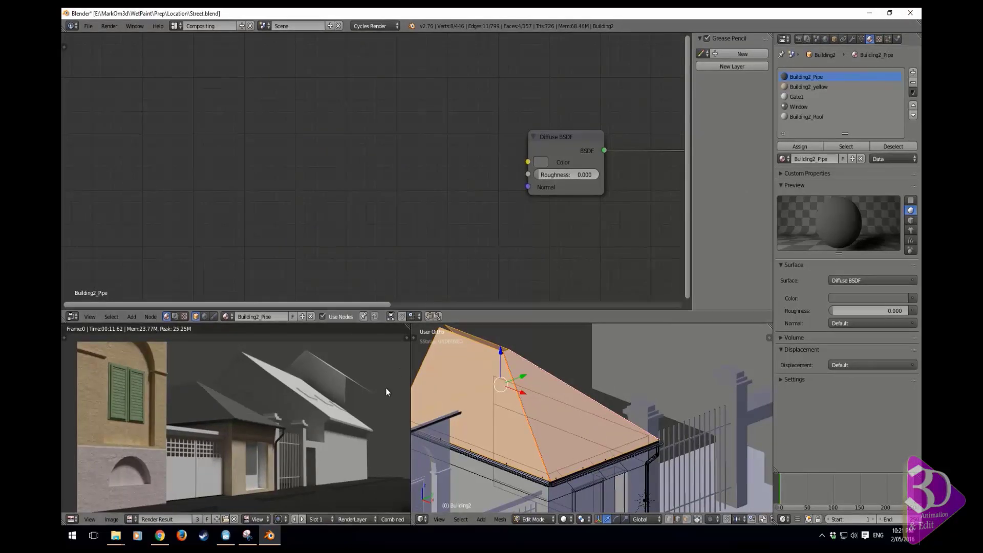
left_click(178, 26)
left_click(190, 107)
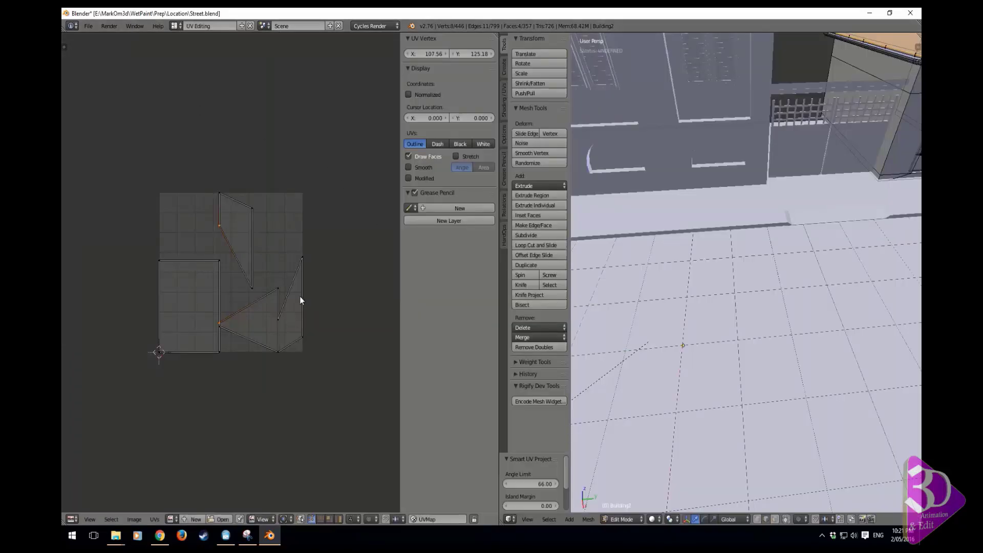
- Show the 3D view in wireframe and delete the horizontal face on the underside of the roof
scroll(299, 296, "down", 1)
mouse_move(840, 176)
middle_mouse_down("shift")
mouse_move(688, 292)
mouse_move(692, 269)
mouse_move(728, 412)
mouse_move(643, 541)
middle_mouse_up("shift")
key("z")
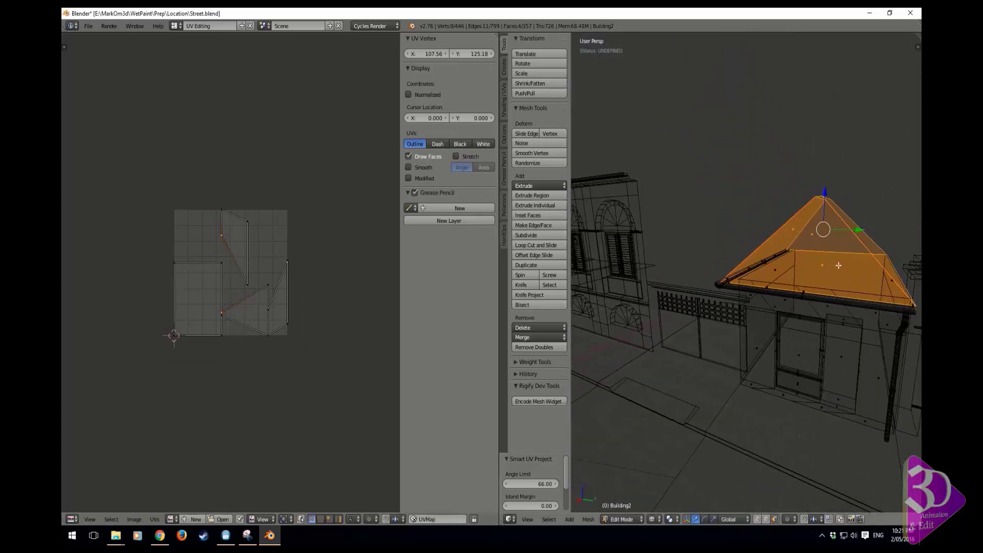
right_click(832, 265)
key("x")
left_click(832, 266)
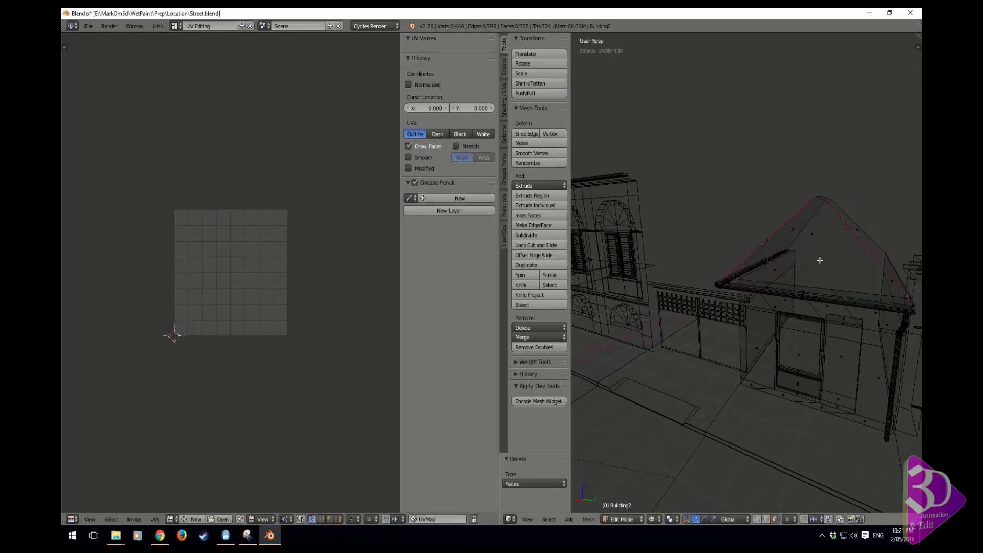
- Select the remaining linked roof faces and apply the standard Unwrap along the marked seams
middle_click_drag(819, 259, 754, 225)
key("ctrl+l")
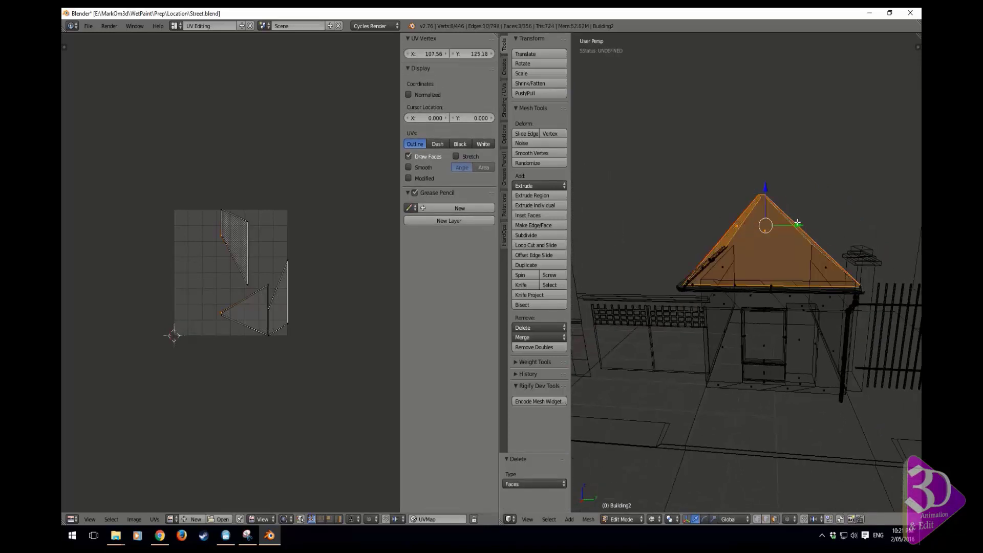
key("u")
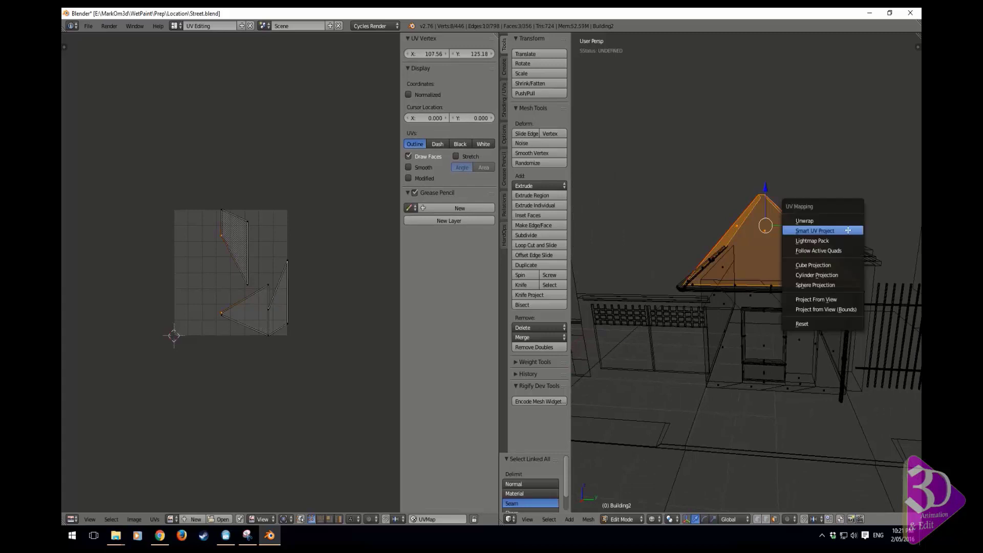
left_click(807, 221)
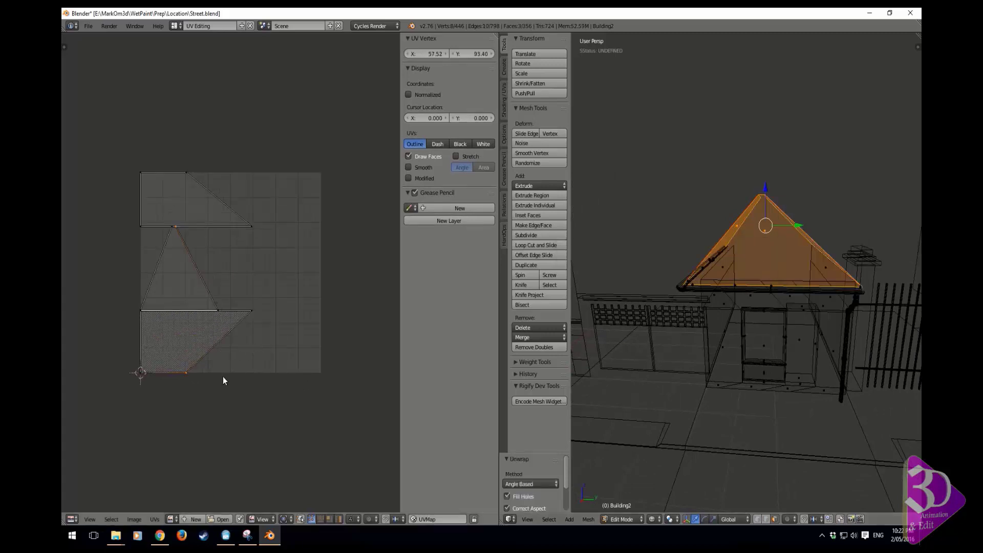
- Select the lowest side-slope UV island and rotate it by 180 degrees
middle_click_drag(628, 266, 680, 284)
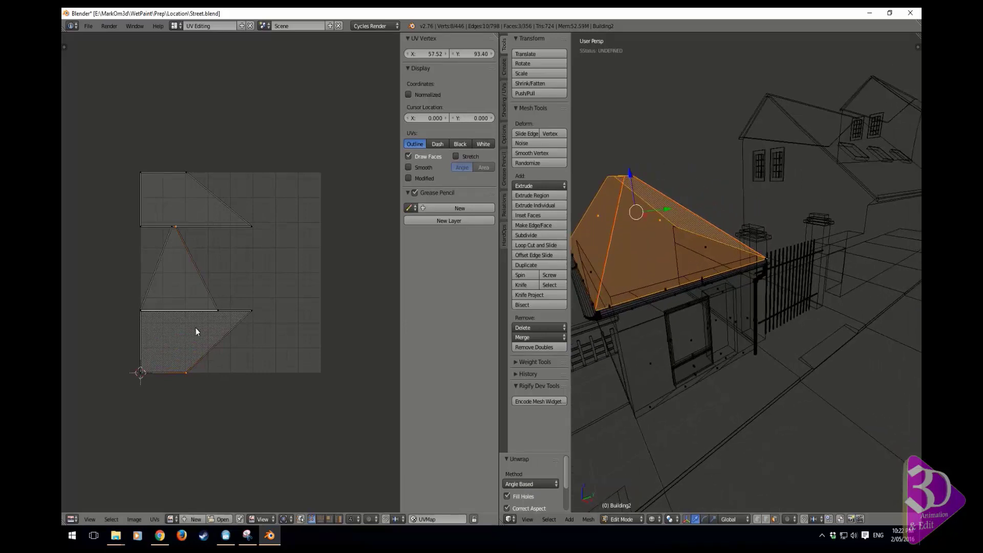
key("ctrl+l")
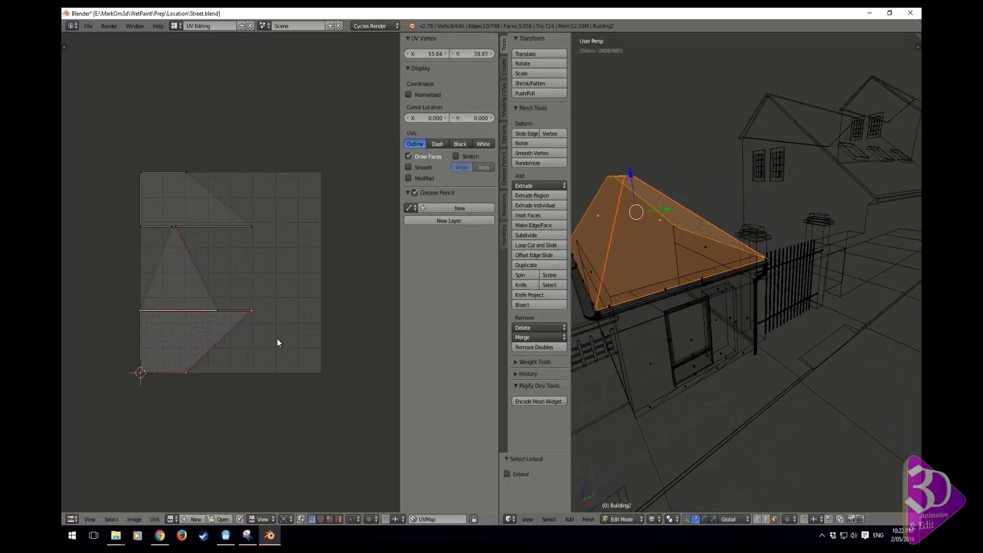
type("r180")
key("Return")
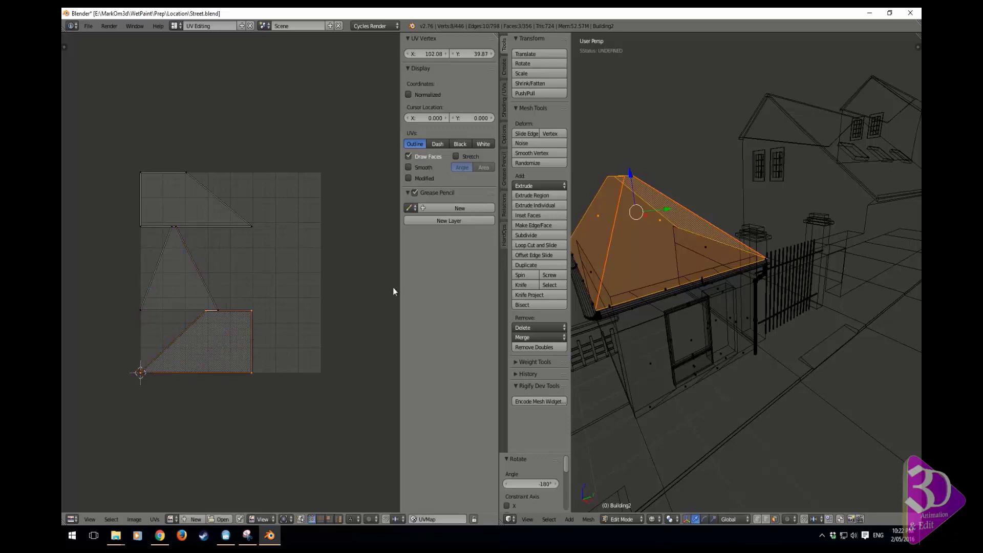
- Select the whole triangular UV island of the front roof slope
middle_click_drag(706, 287, 730, 388)
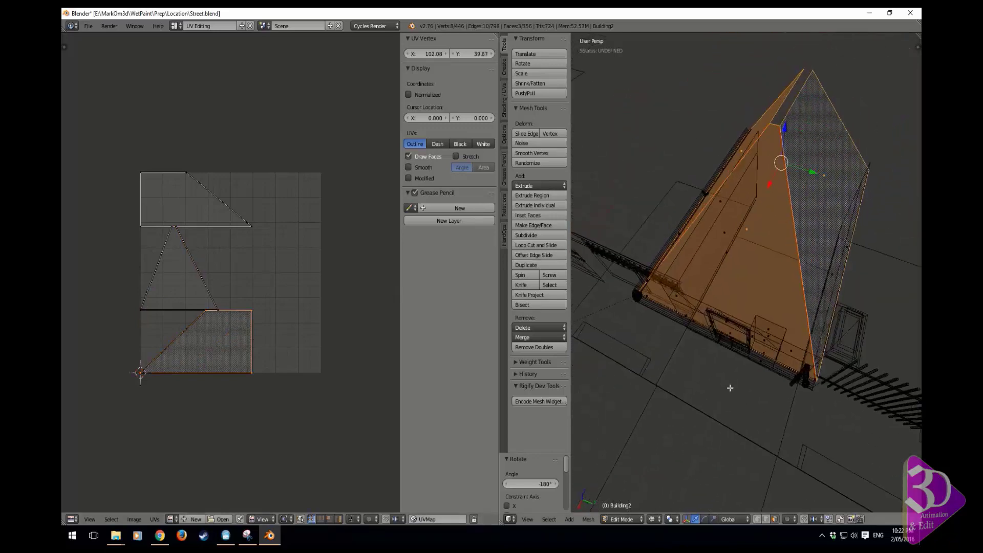
left_click(174, 309)
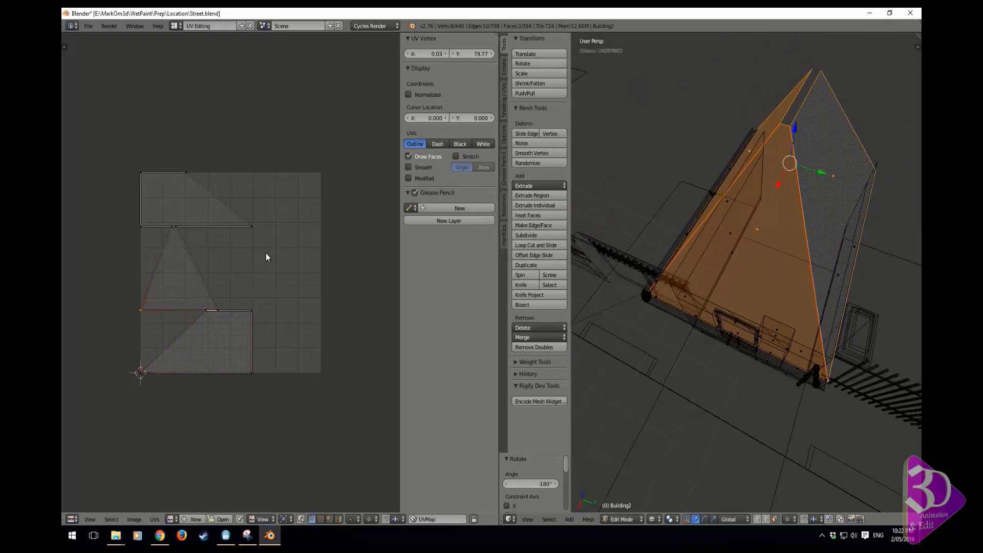
key("ctrl+l")
- In the orthographic right view, box-select the roof's ridge vertices and move them along Y to center the peak
middle_click_drag(804, 225, 803, 187)
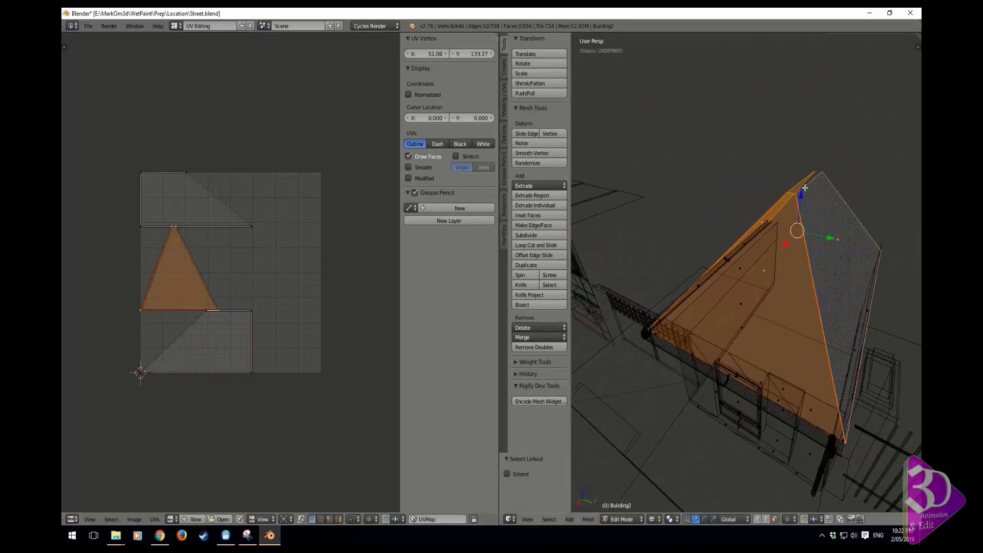
key("KP_3")
key("KP_5")
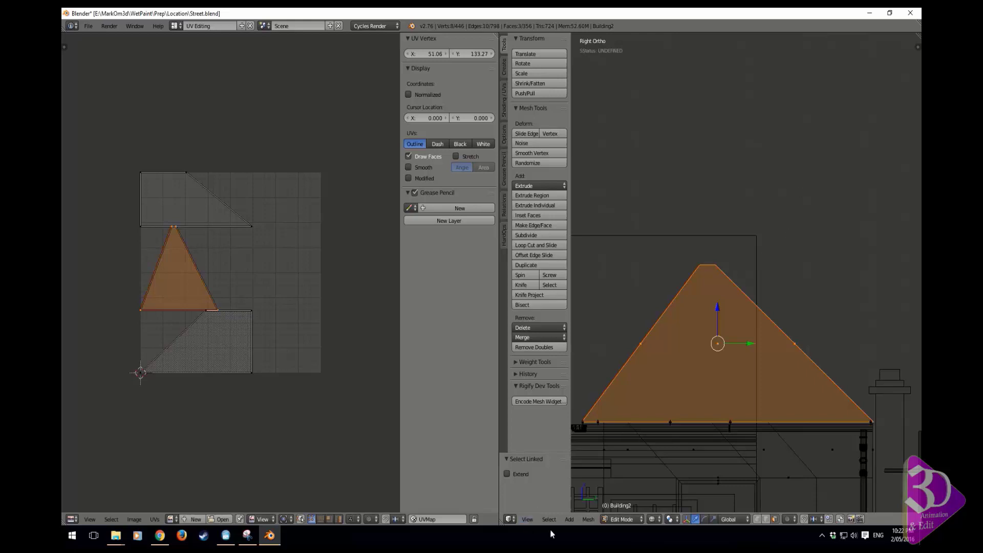
right_click(701, 266)
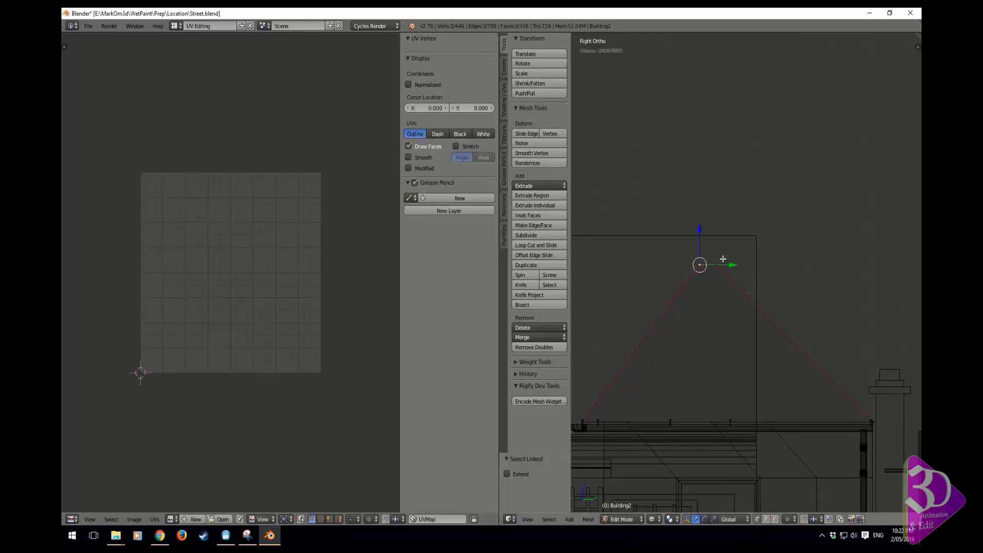
key("b")
left_click_drag(736, 244, 641, 290)
mouse_move(746, 267)
left_mouse_down()
mouse_move(772, 270)
mouse_move(760, 274)
left_mouse_up()
- Select the linked roof faces again and redo the Unwrap for the adjusted roof shape
key("ctrl+l")
key("u")
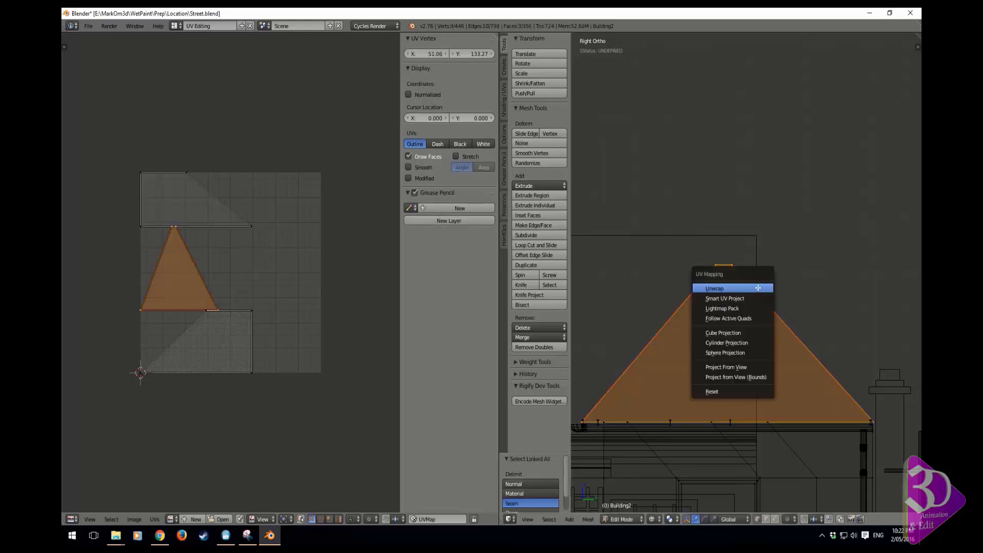
left_click(758, 289)
- Rotate the lowest UV island of the new unwrap by 180 degrees
left_click(253, 314)
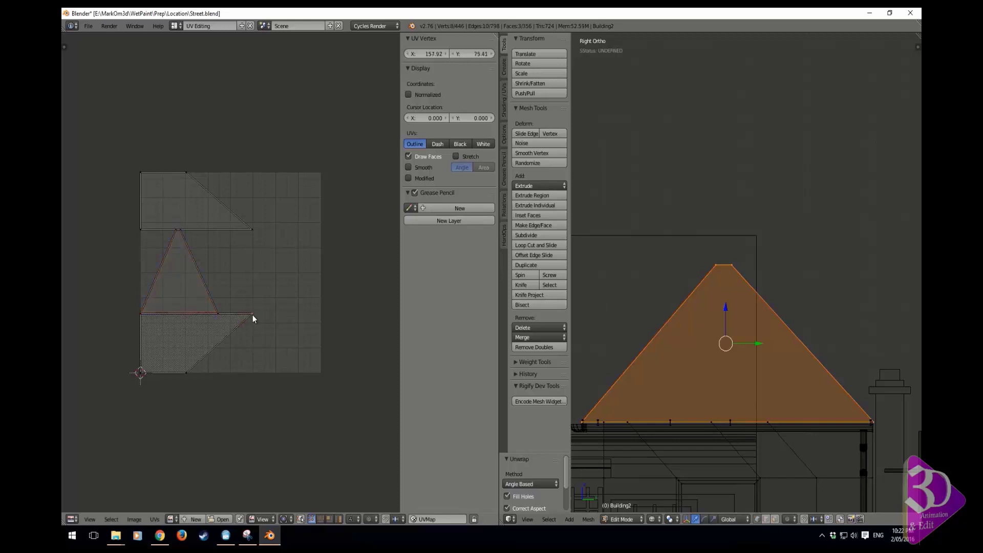
type("r180")
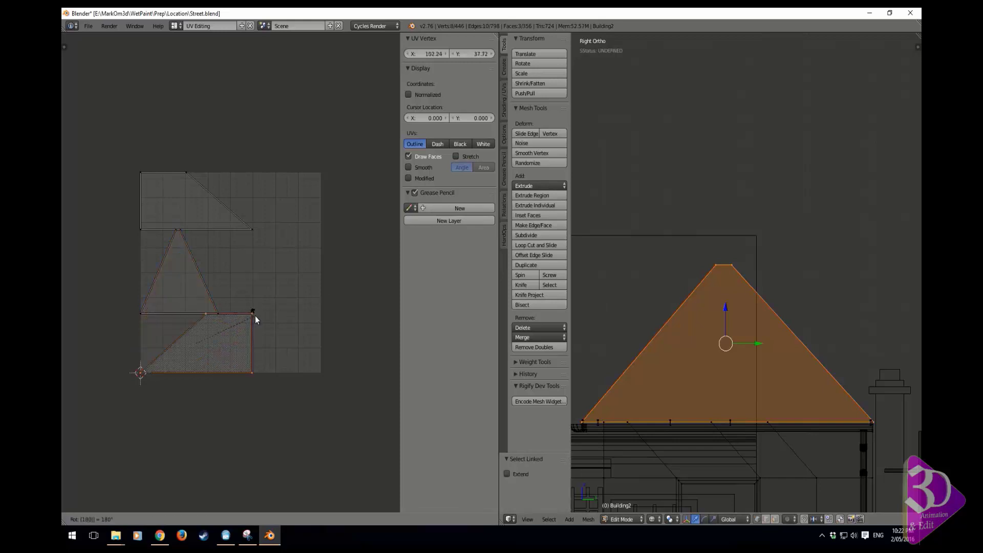
key("Return")
- Move the whole upper trapezoid UV island down so it overlaps the lowest roof island
key("ctrl+l")
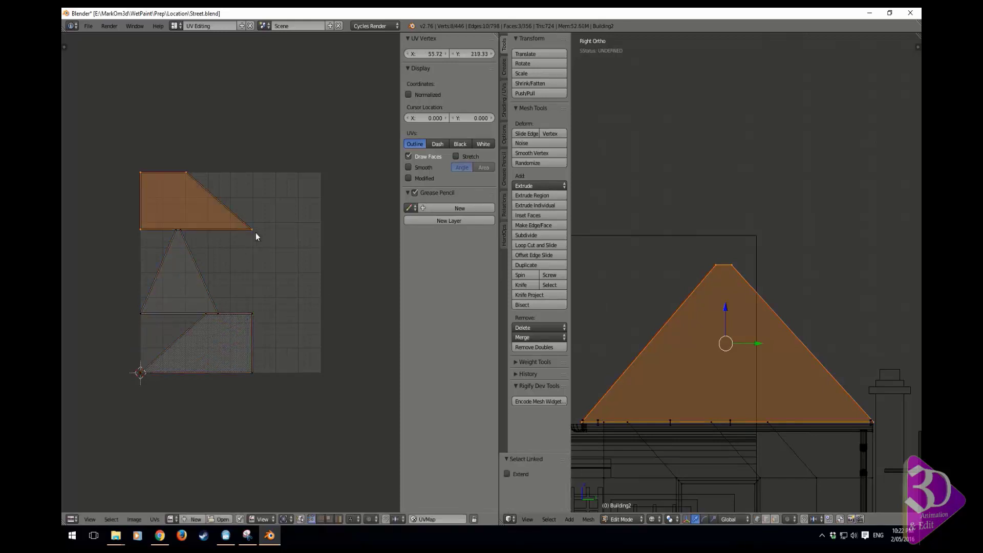
key("g")
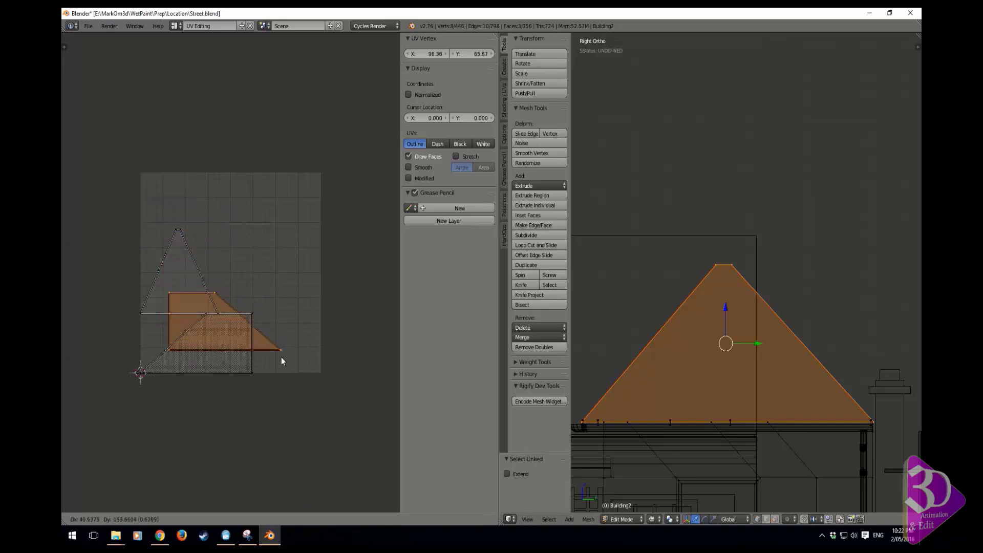
left_click(257, 377)
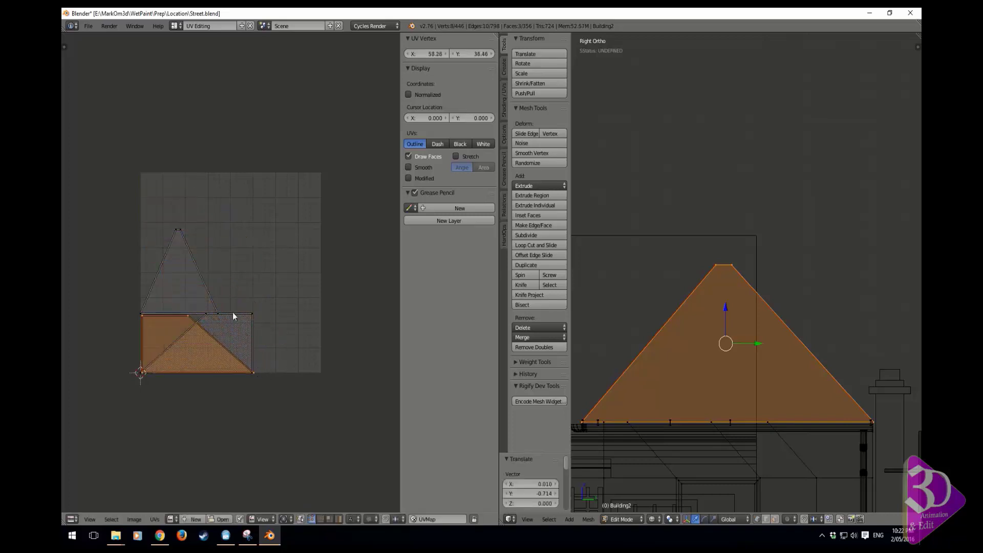
- Select the triangular UV island and move it over the two trapezoid islands with the bases lined up
right_click(182, 227)
key("ctrl+l")
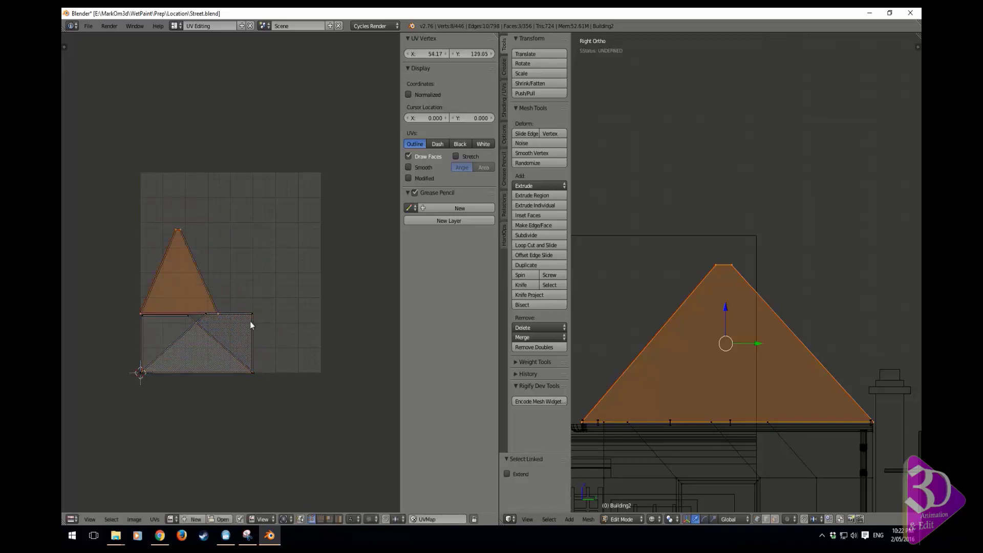
key("g")
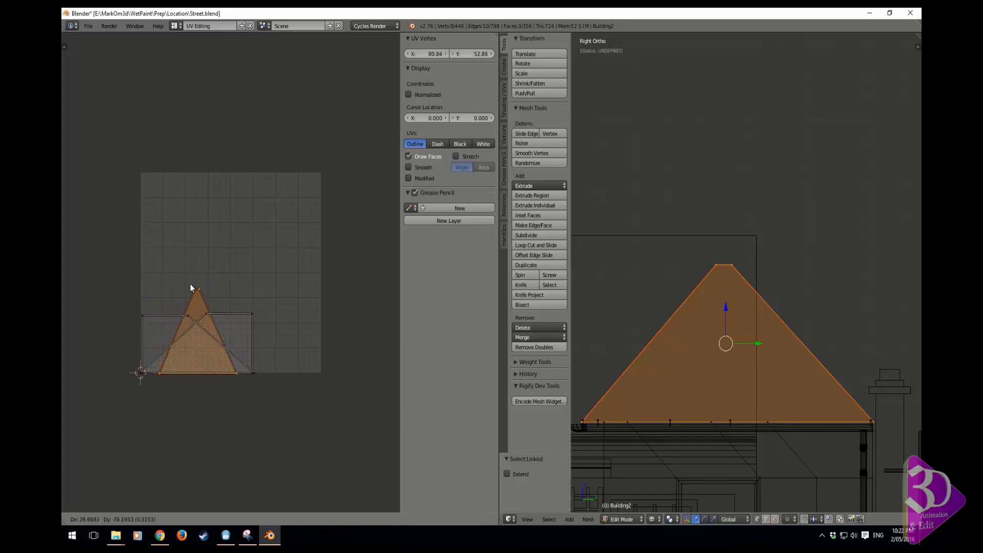
left_click(190, 287)
- Try to scale the triangular UV island down uniformly by a factor of about 0.76
key("s")
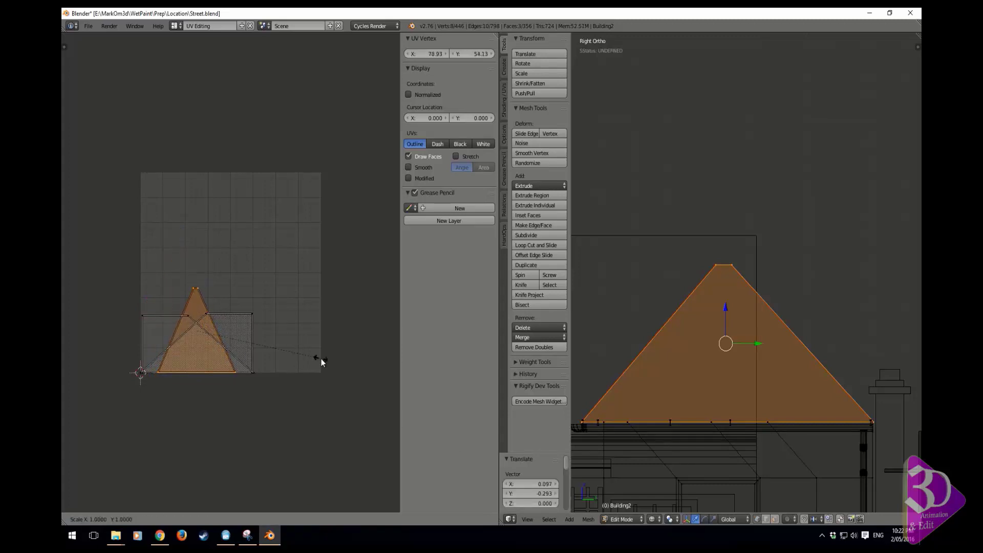
left_click(292, 350)
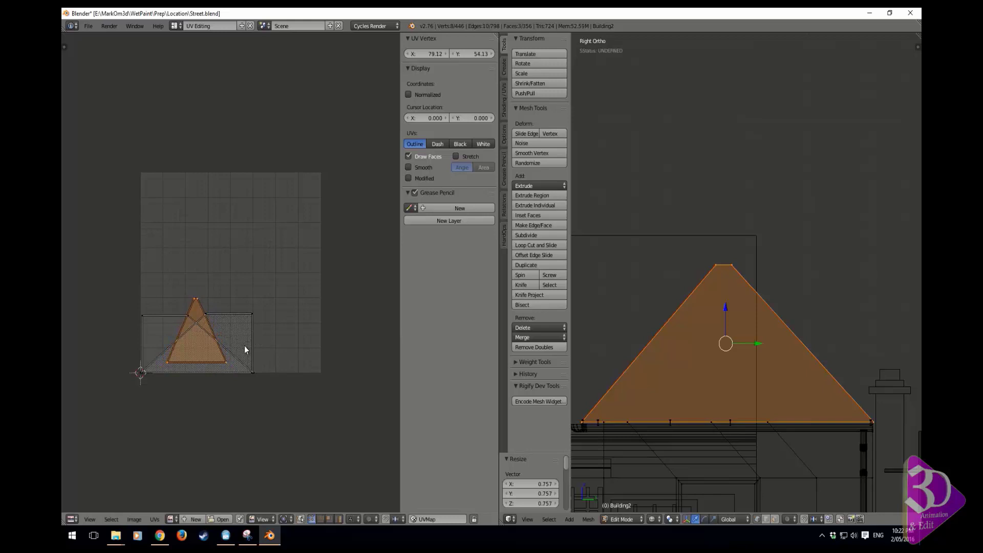
key("ctrl+z")
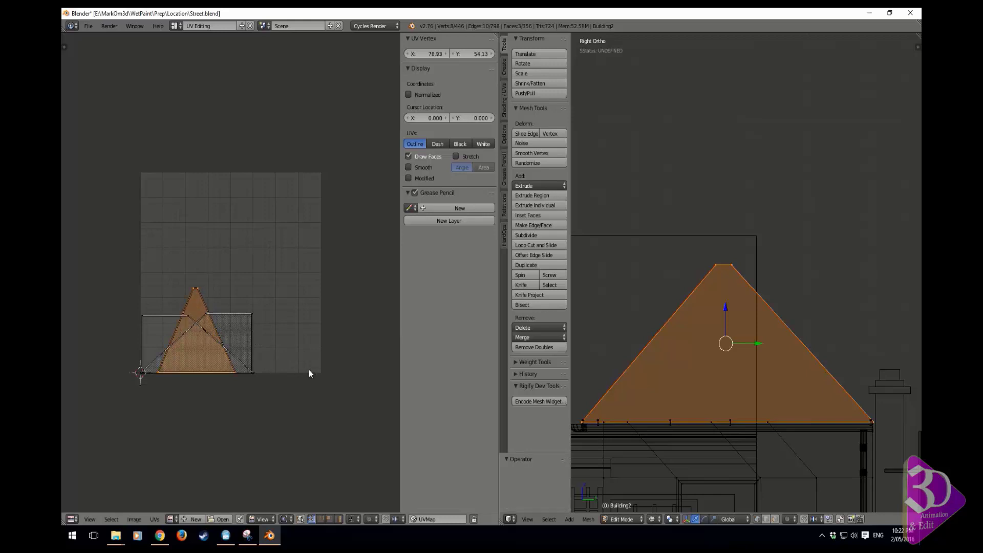
- Scale the triangular UV island along Y by about 0.74 and move it back onto the trapezoids' base line
key("s")
key("y")
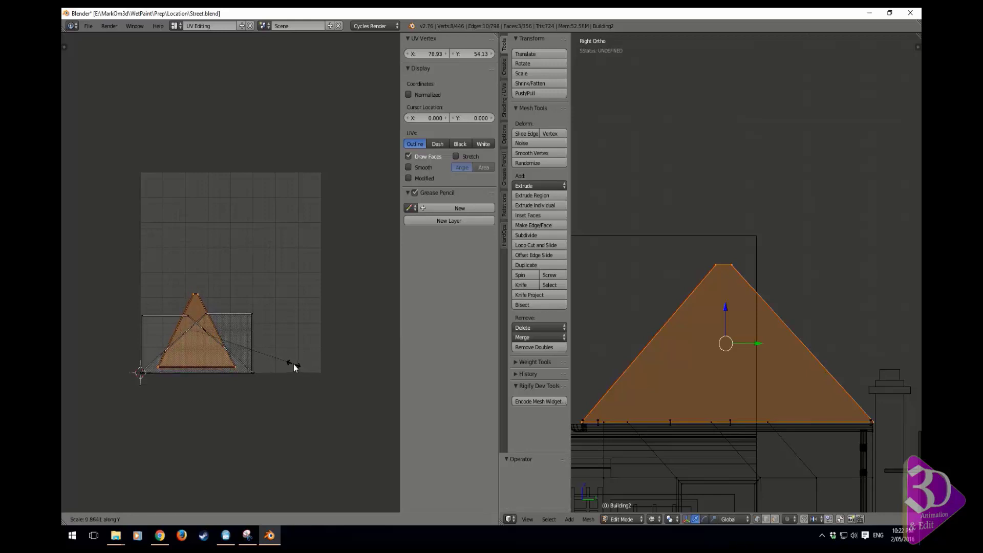
key("y")
left_click(283, 359)
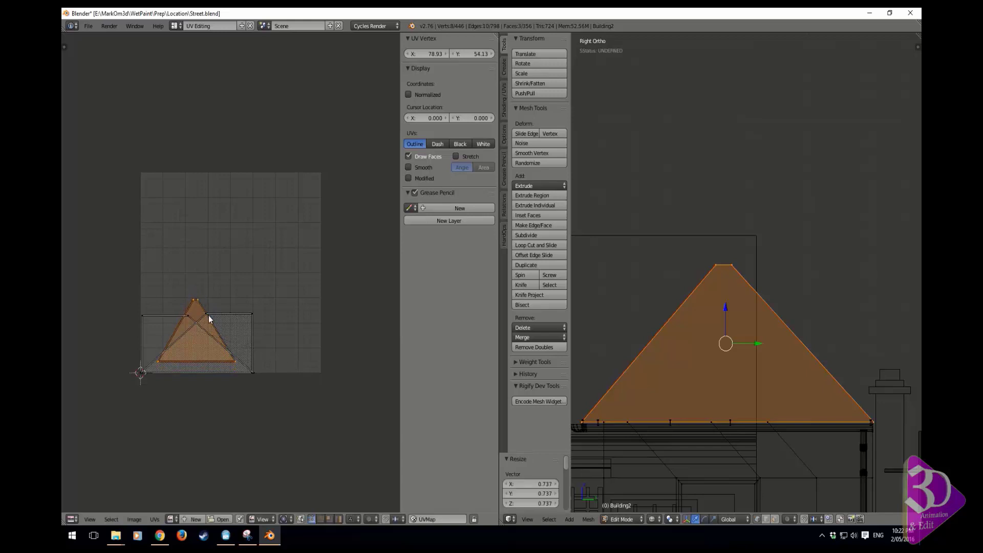
key("g")
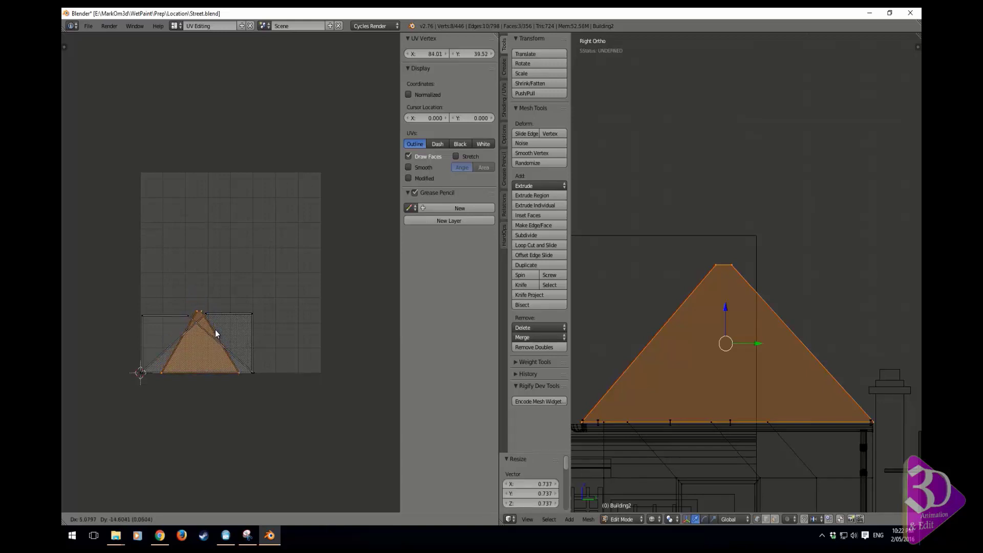
left_click(215, 334)
middle_click_drag(256, 367, 283, 349)
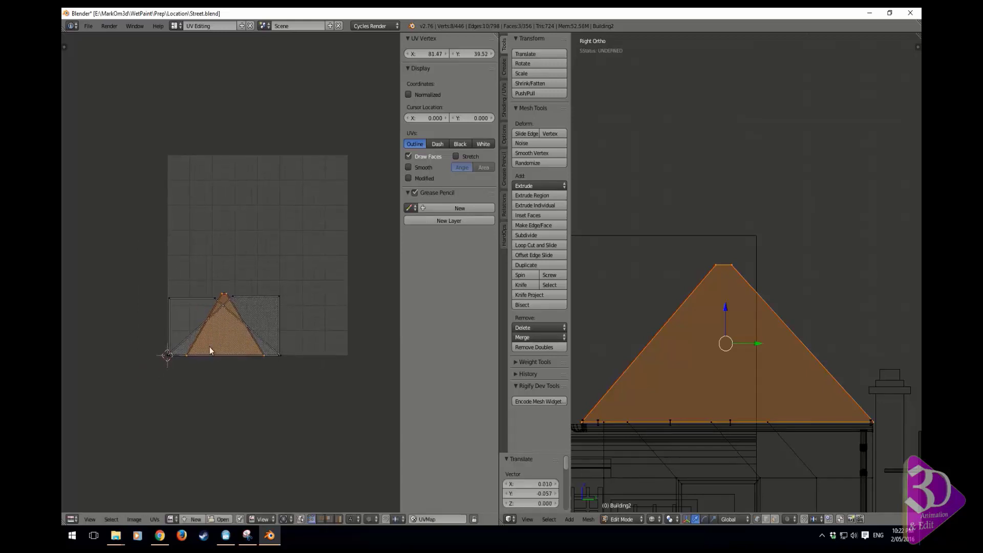
- Select all the overlapping roof islands, scale them by about 3.8 and again by about 0.6, and move them over the UV grid
key("ctrl+l")
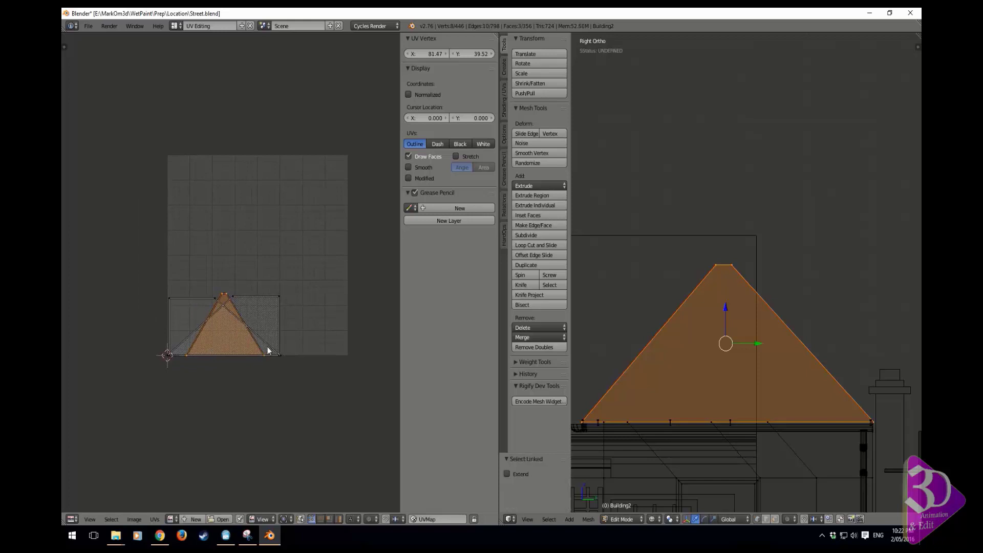
key("s")
left_click(247, 479)
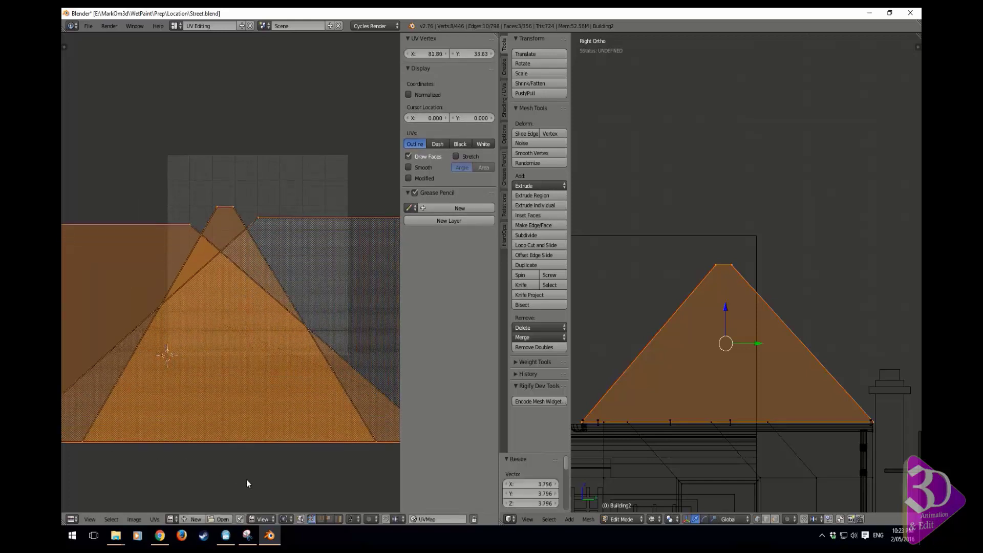
key("g")
left_click(264, 417)
key("s")
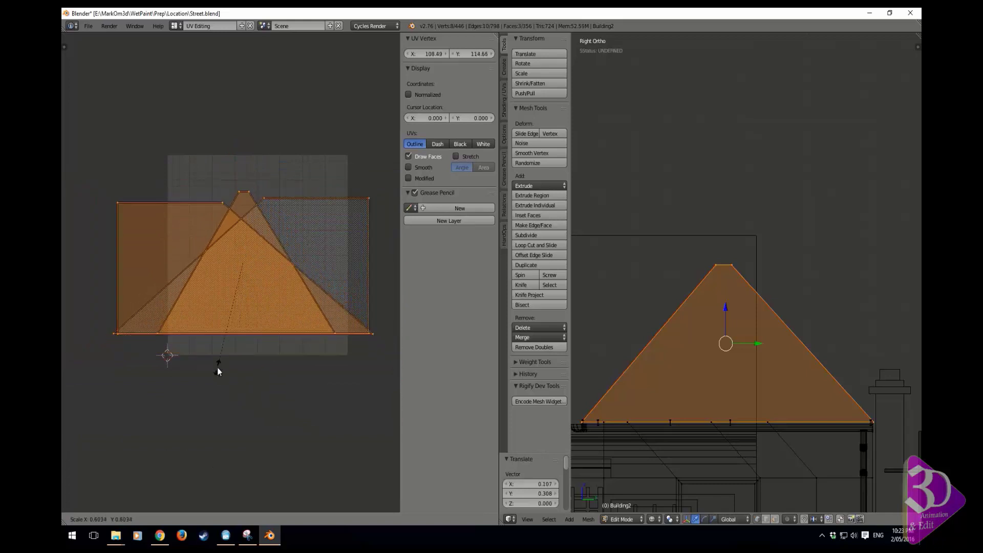
left_click(217, 368)
- Switch to the Compositing layout and select the Building2_Roof material to display its nodes
left_click(168, 515)
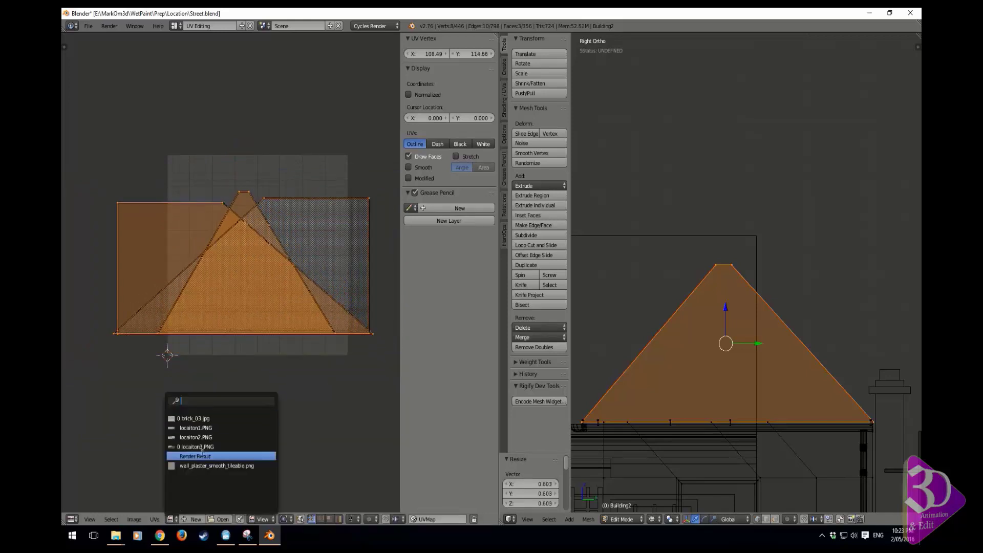
left_click(174, 26)
left_click(197, 62)
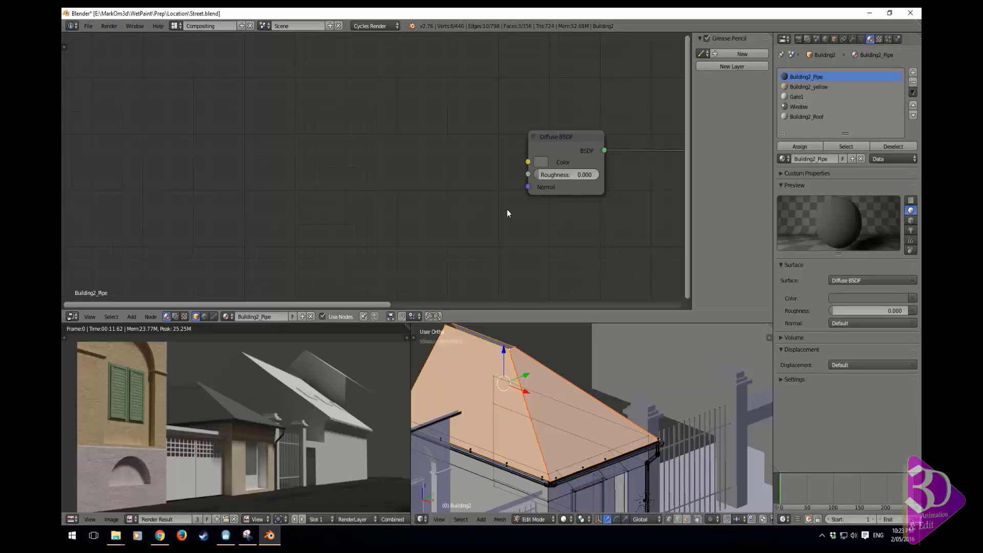
middle_click_drag(507, 210, 465, 213)
key("a")
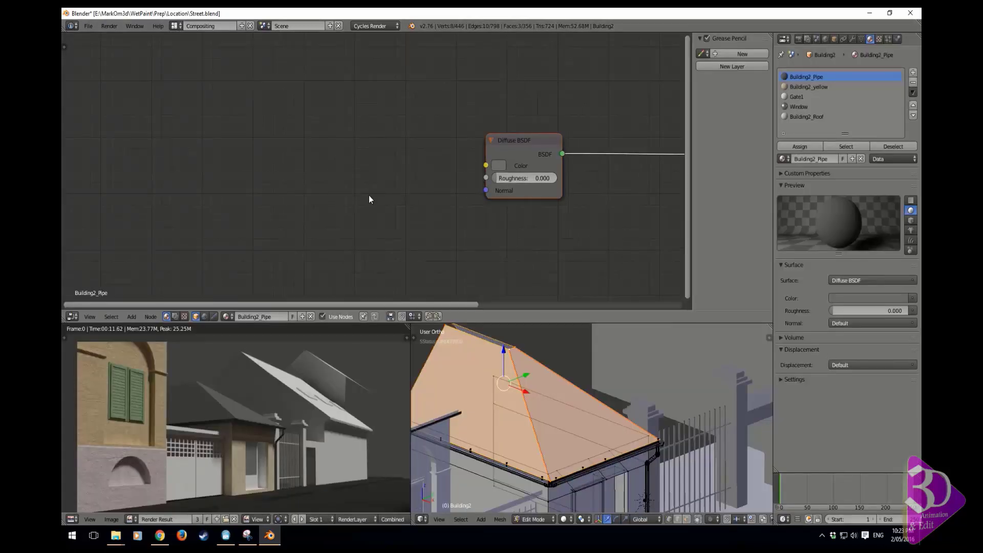
left_click(815, 106)
left_click(813, 117)
key("Home")
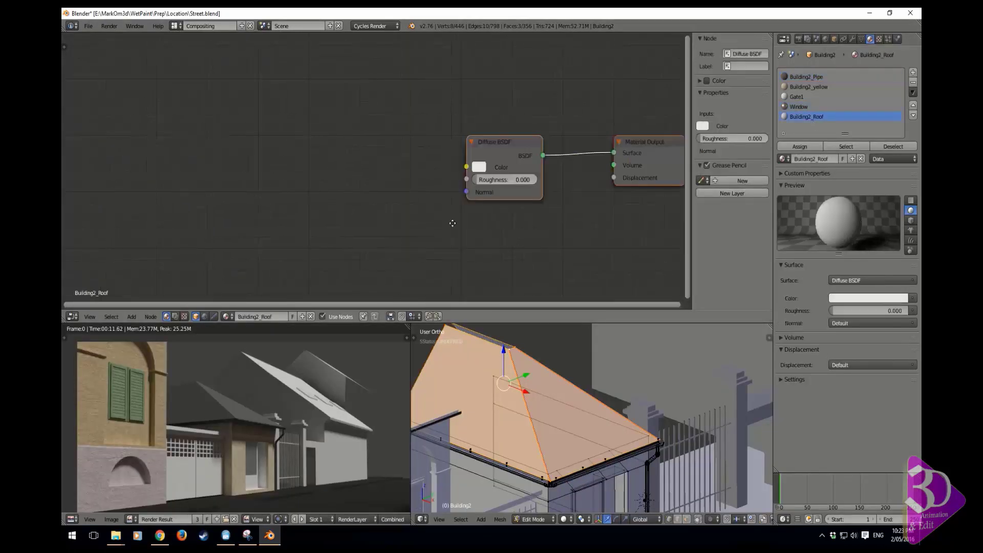
- Move the Diffuse BSDF node farther away from the Material Output node
key("space")
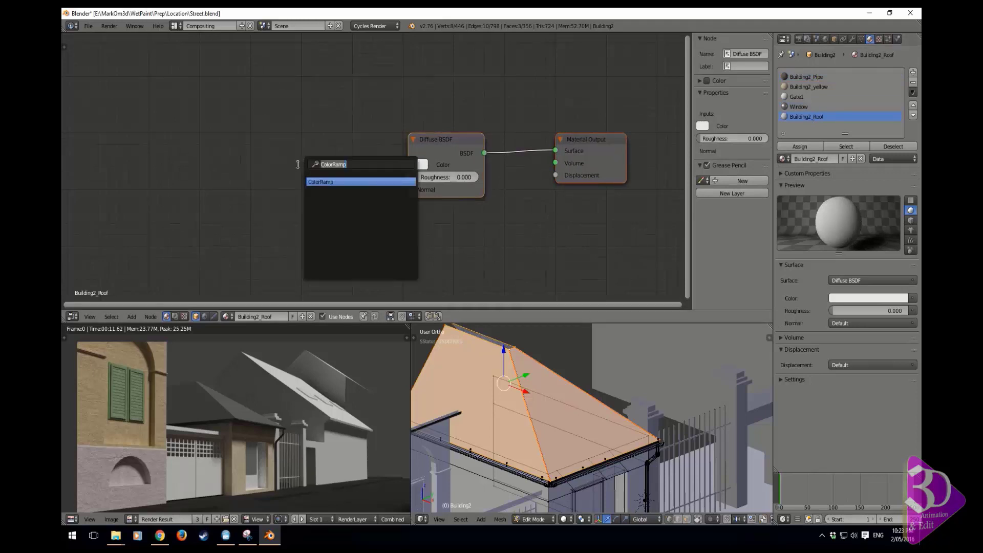
key("Escape")
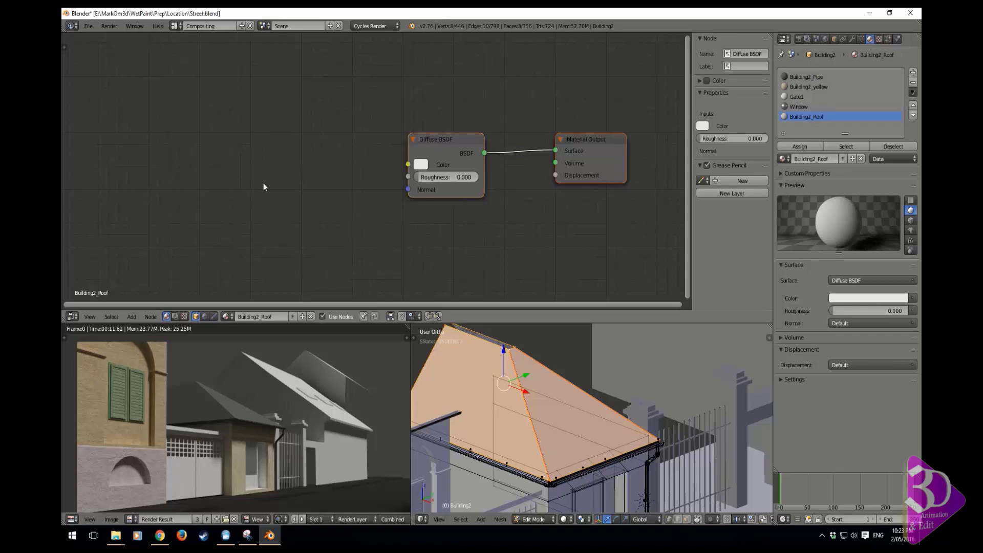
left_click(422, 140)
left_click_drag(422, 140, 354, 140)
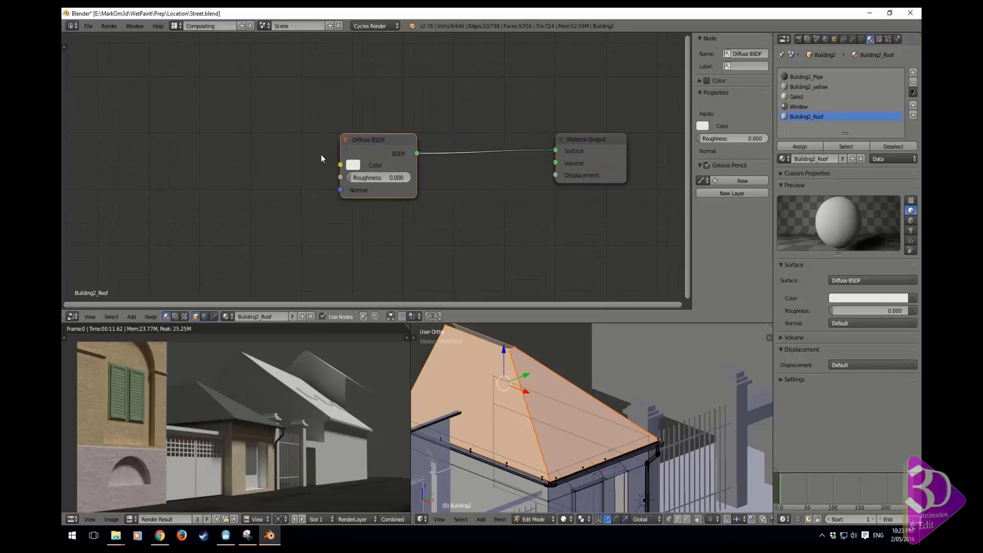
- Add an Image Texture node in front of the Diffuse BSDF node of the roof material
key("shift+a")
left_click(235, 157)
type("image")
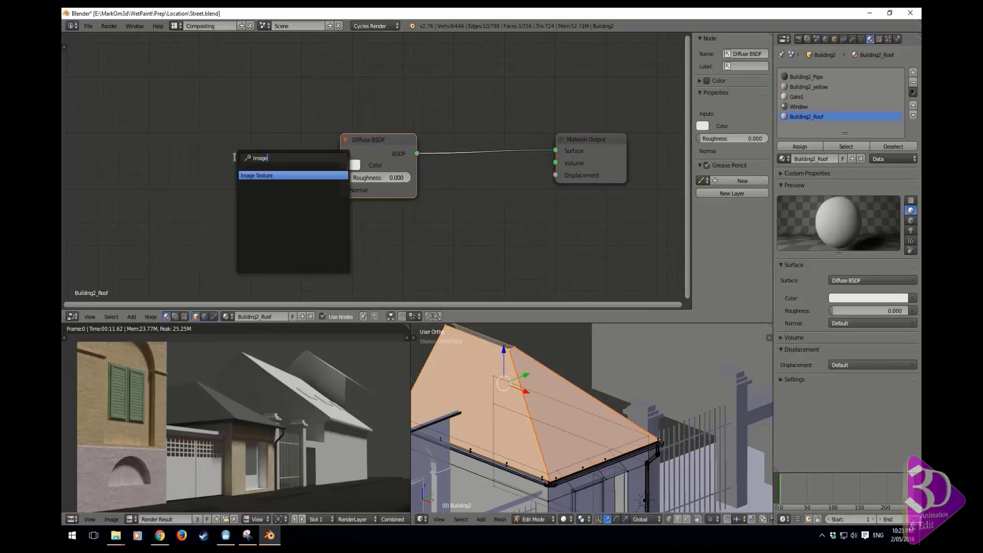
key("Return")
- Load buildings_roof01_tileable.png from the Texture folder into the image node and connect its Color output to the Diffuse BSDF Color
left_click(204, 172)
left_click(203, 172)
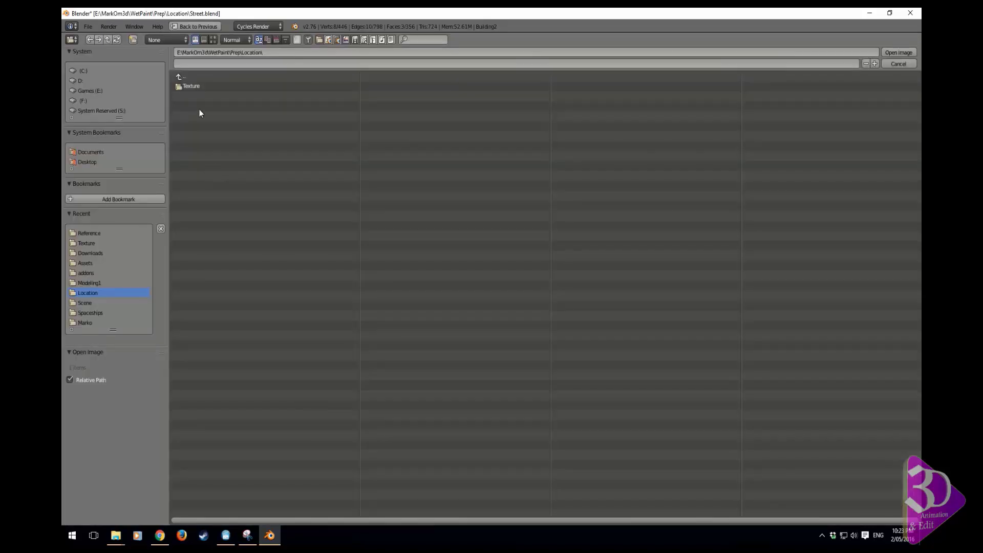
left_click(201, 88)
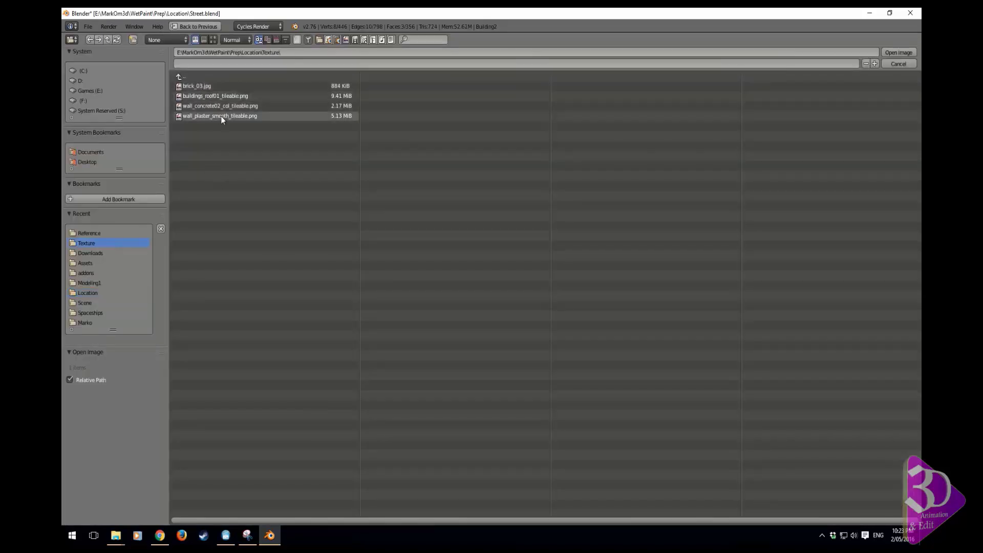
double_click(230, 97)
left_click_drag(229, 145, 340, 165)
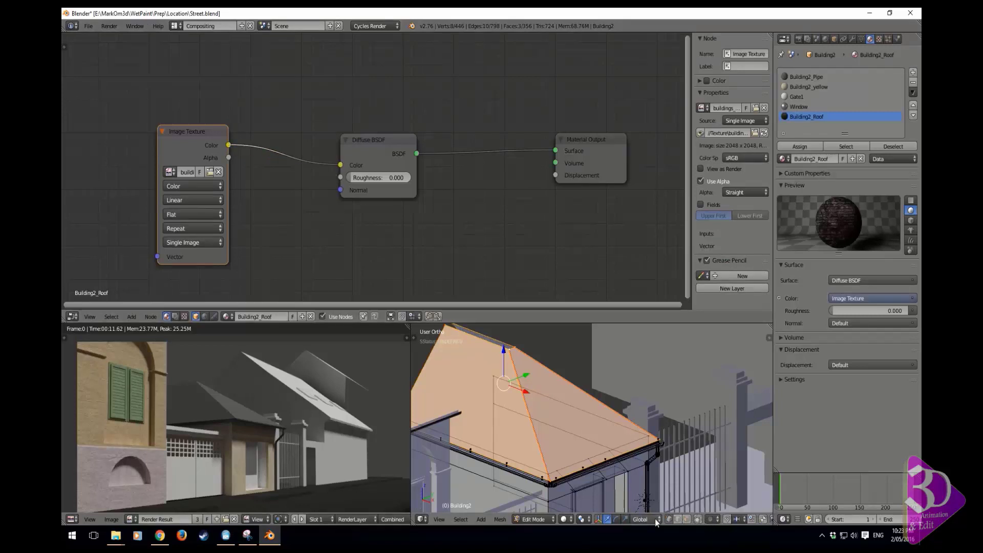
- Set the 3D view to Rendered shading to preview the textured roof and shift the Diffuse BSDF node slightly
left_click(570, 521)
left_click(571, 455)
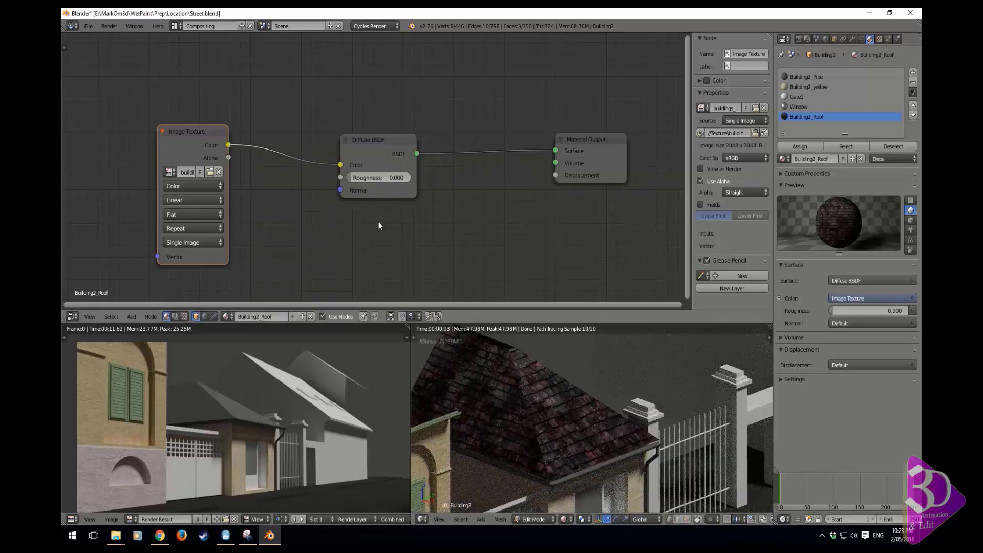
left_click_drag(397, 139, 417, 135)
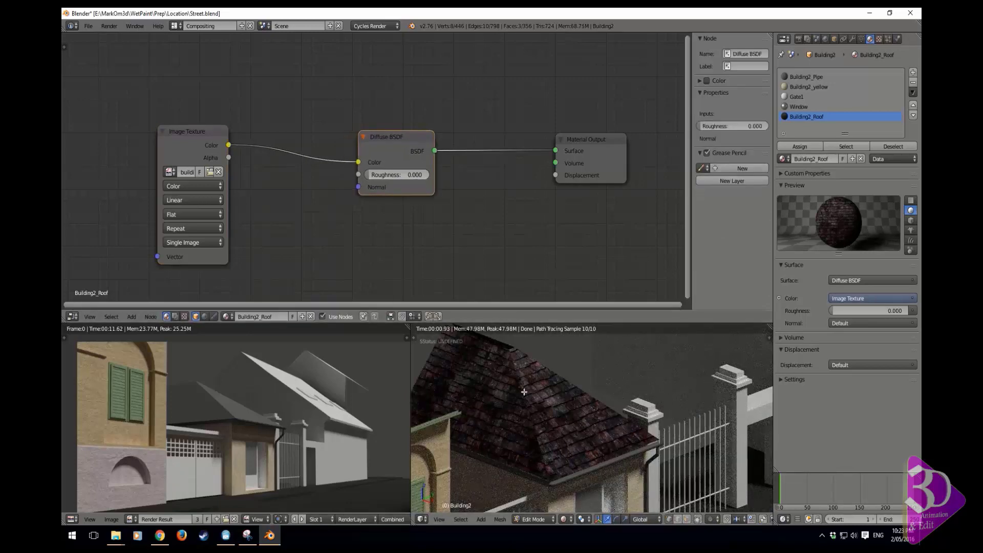
middle_click_drag(640, 459, 666, 400, "shift")
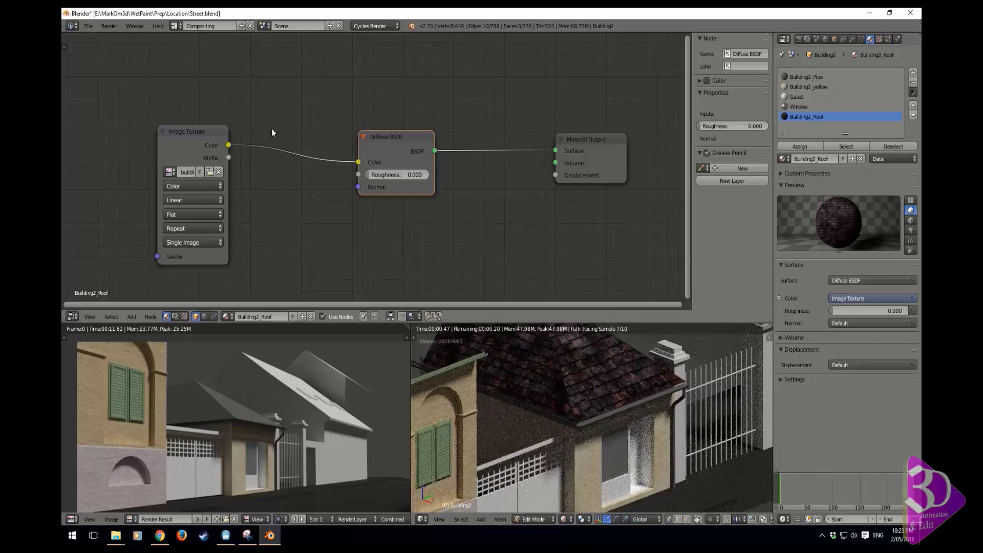
- Return to the UV Editing layout and scale all the roof UV islands up by about 2.09
left_click(179, 26)
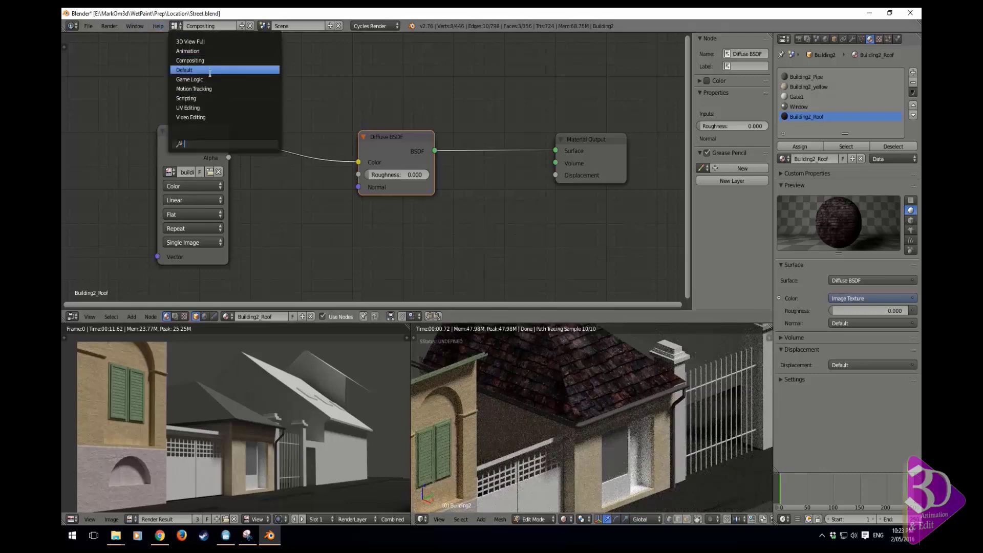
left_click(199, 107)
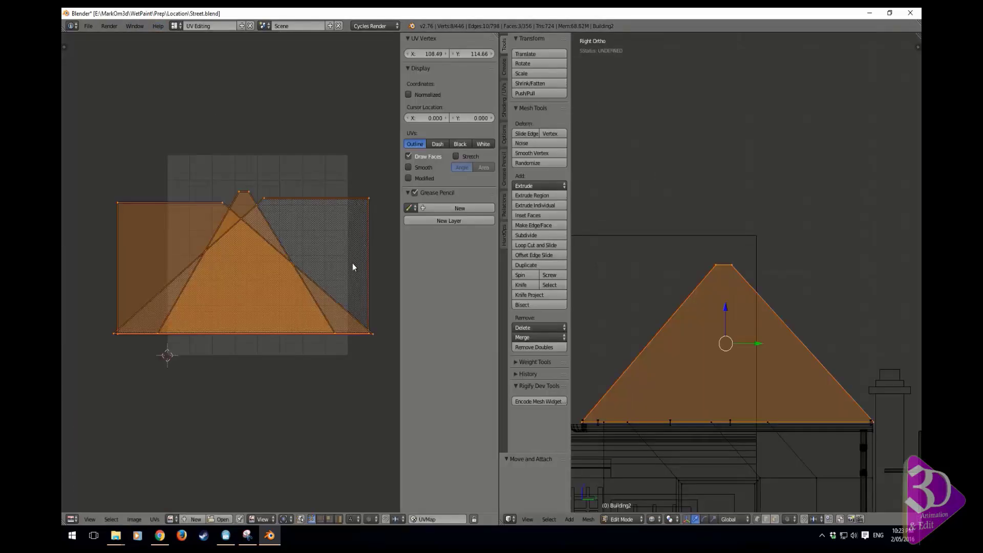
key("s")
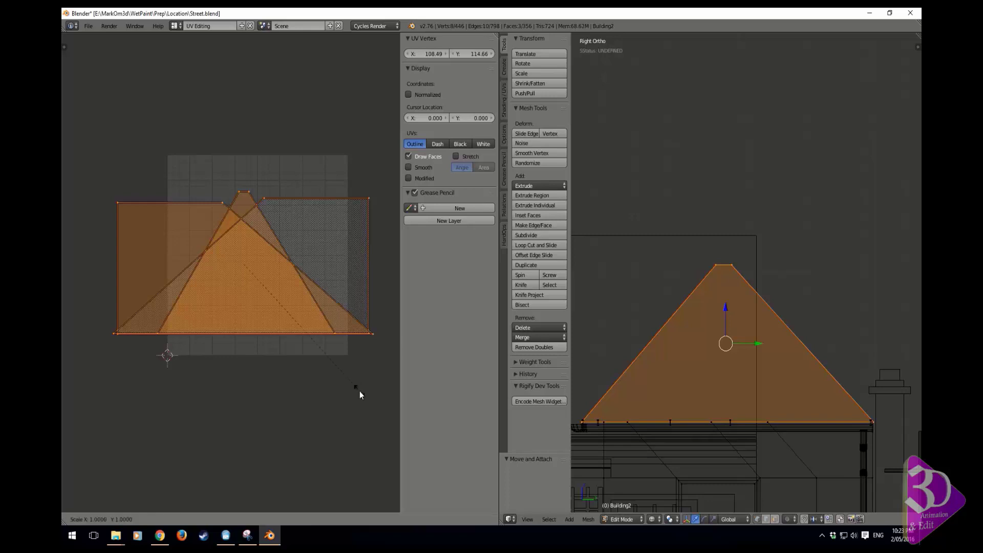
left_click(189, 474)
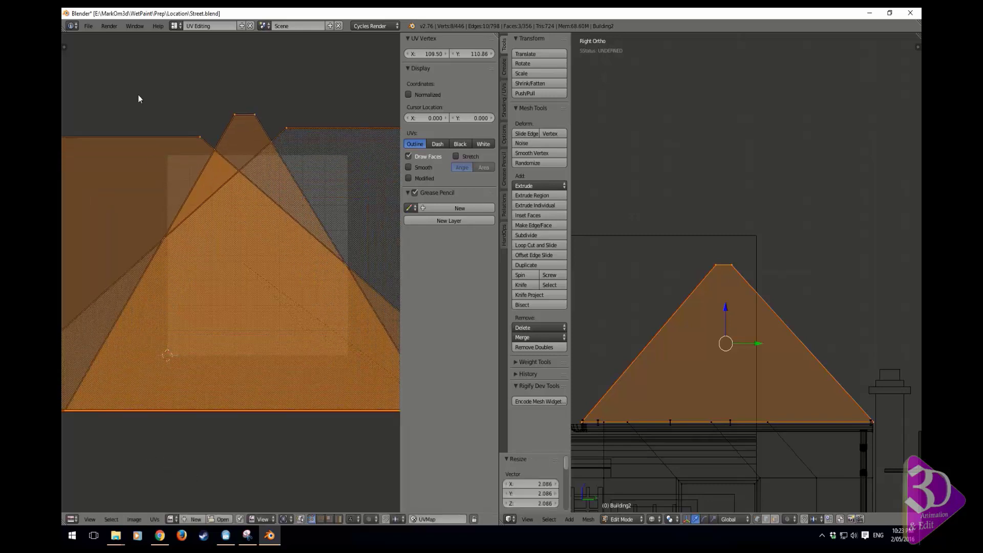
- Go back to the Compositing layout and nudge the Diffuse BSDF node to refresh the roof preview
left_click(176, 26)
left_click(201, 62)
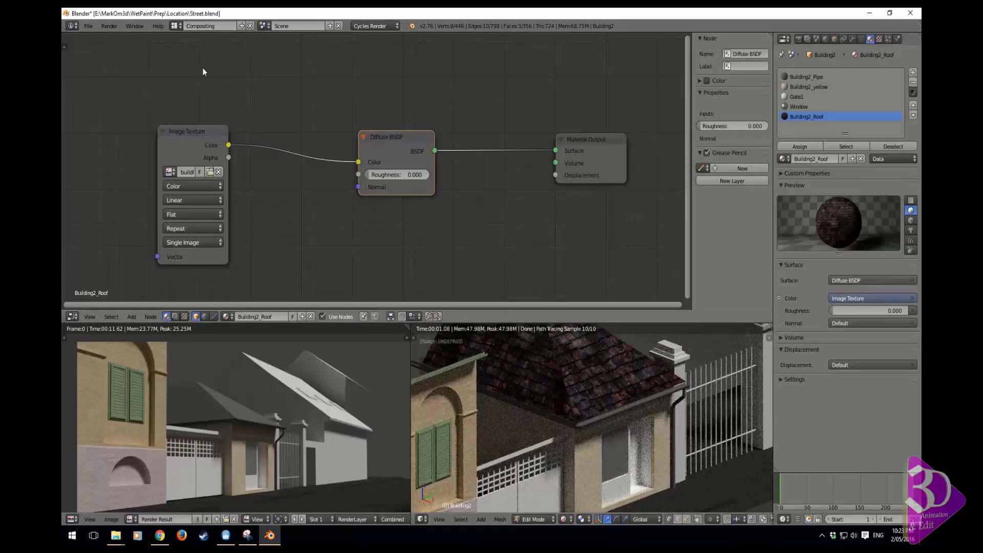
left_click_drag(405, 138, 411, 132)
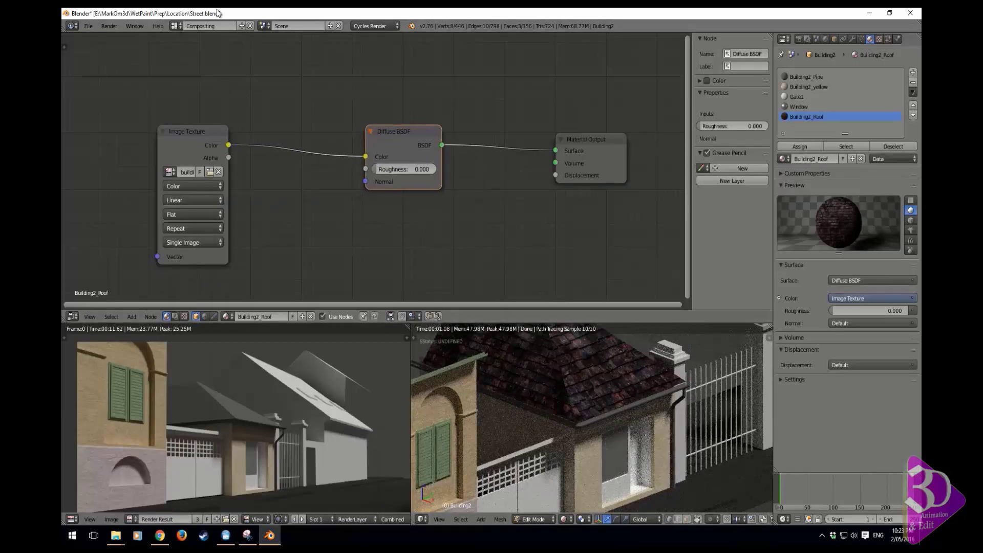
- Display buildings_roof01_tileable.png behind the roof's UV islands in the image editor of the Compositing layout
left_click(176, 26)
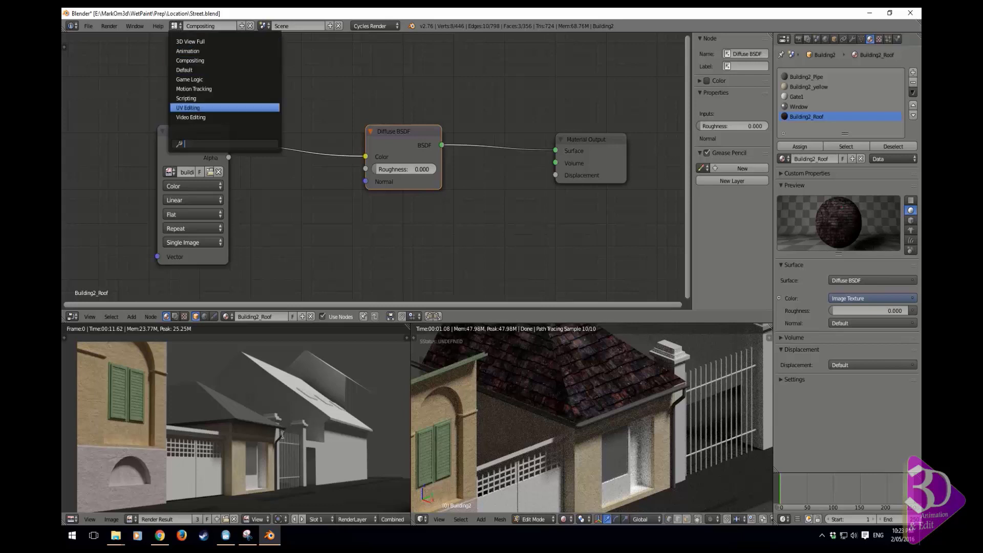
left_click(130, 519)
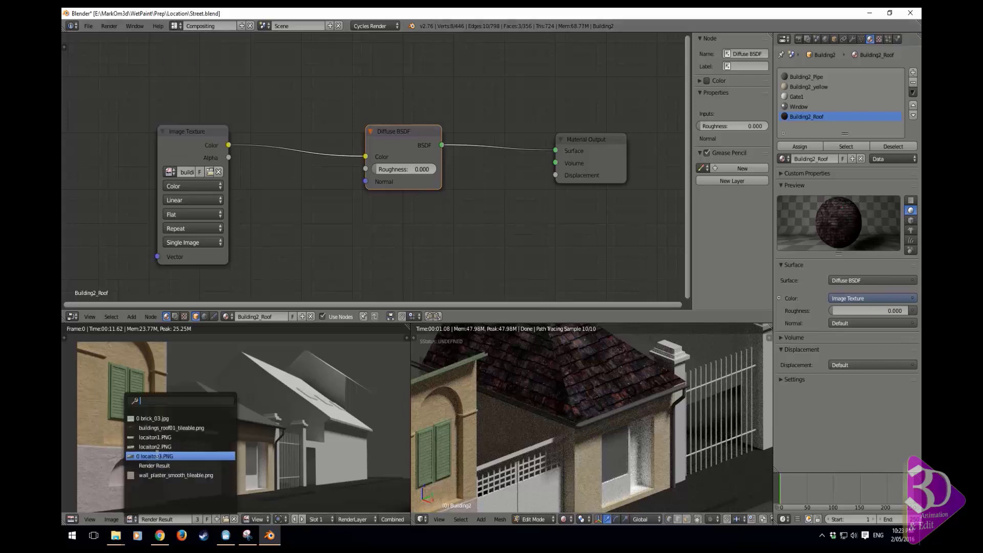
left_click(156, 476)
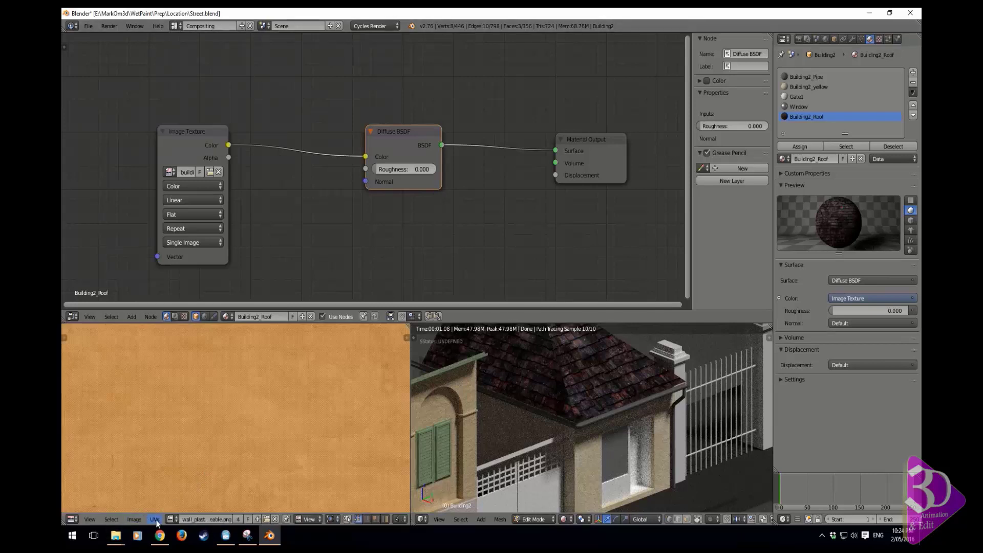
left_click(173, 519)
left_click(205, 427)
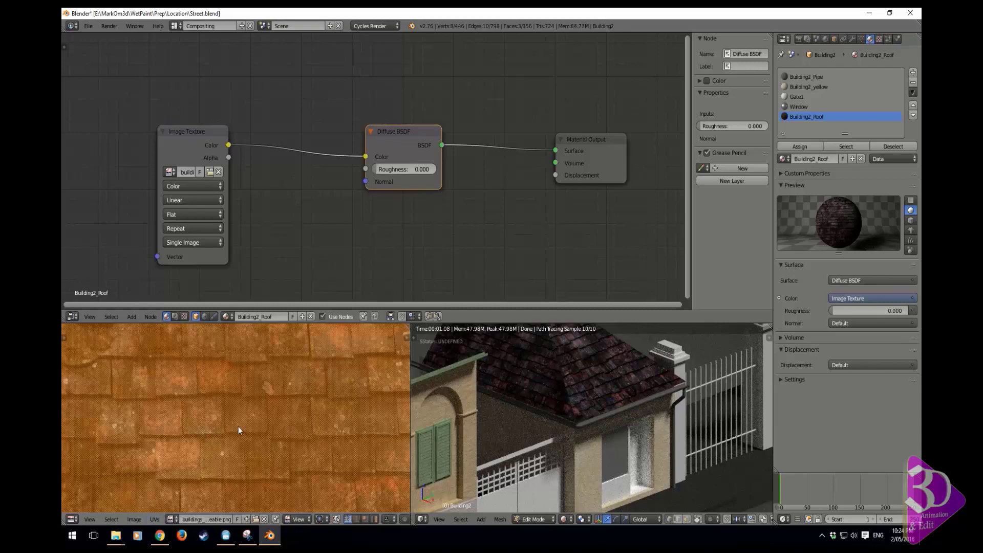
- Scale all the roof UV islands up slightly so the tiles on Building2's roof become smaller
scroll(267, 420, "down", 3)
key("s")
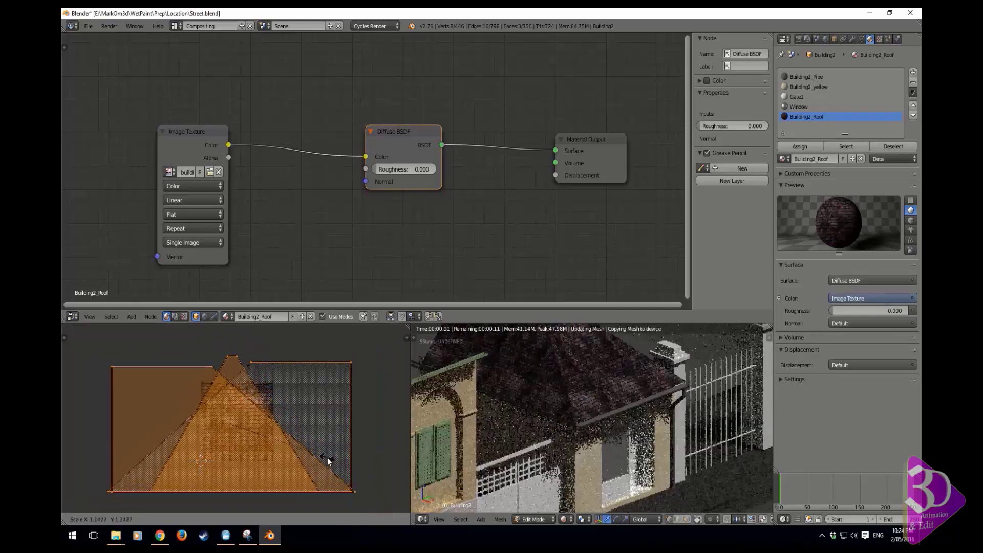
left_click(318, 455)
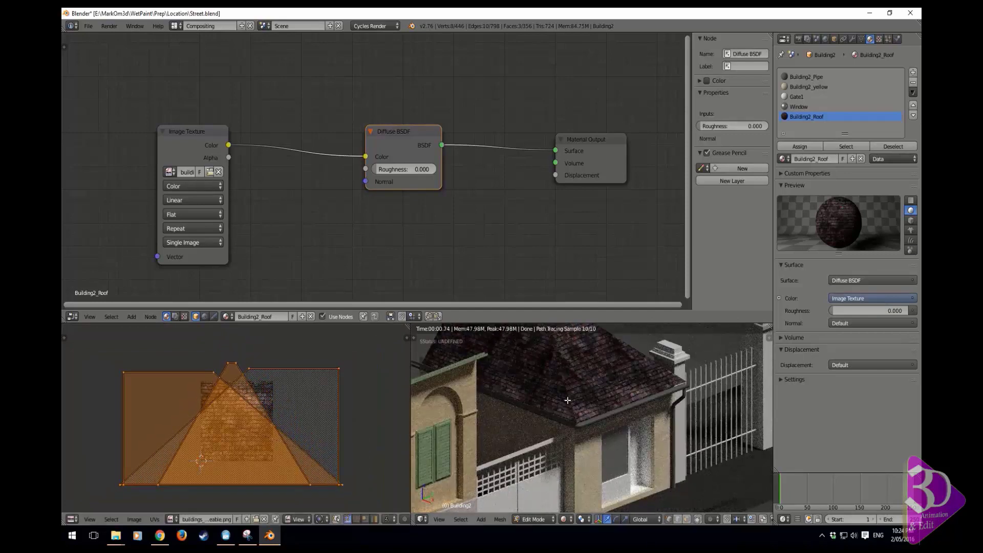
- Make room beside the Image Texture node and insert a Bright/Contrast node on its link to the Diffuse BSDF
middle_click_drag(507, 214, 530, 222)
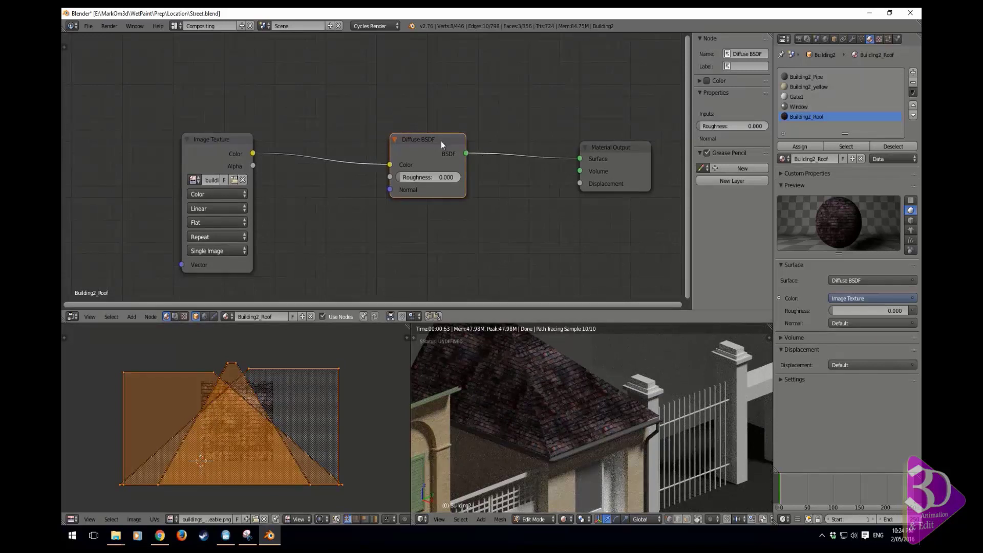
left_click(623, 154)
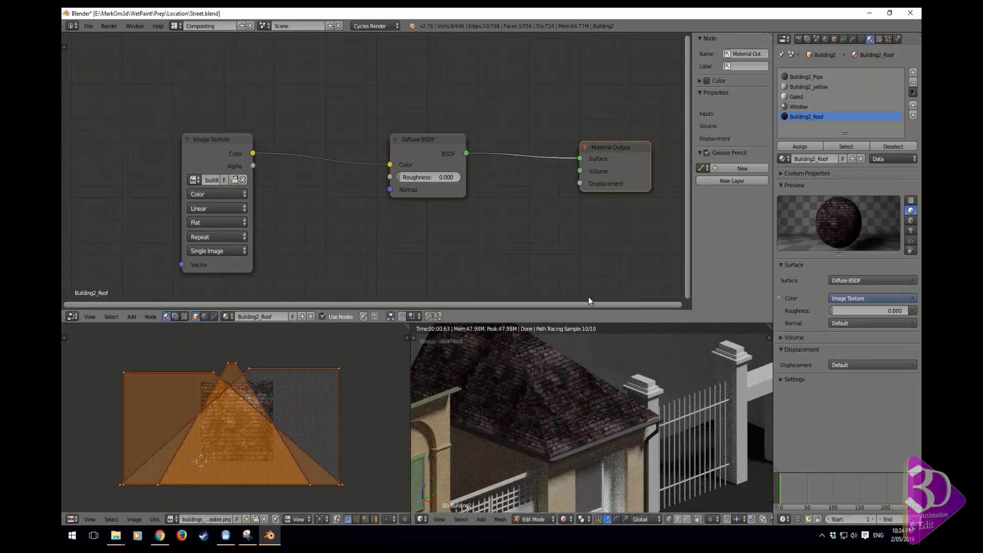
left_click_drag(201, 136, 168, 130)
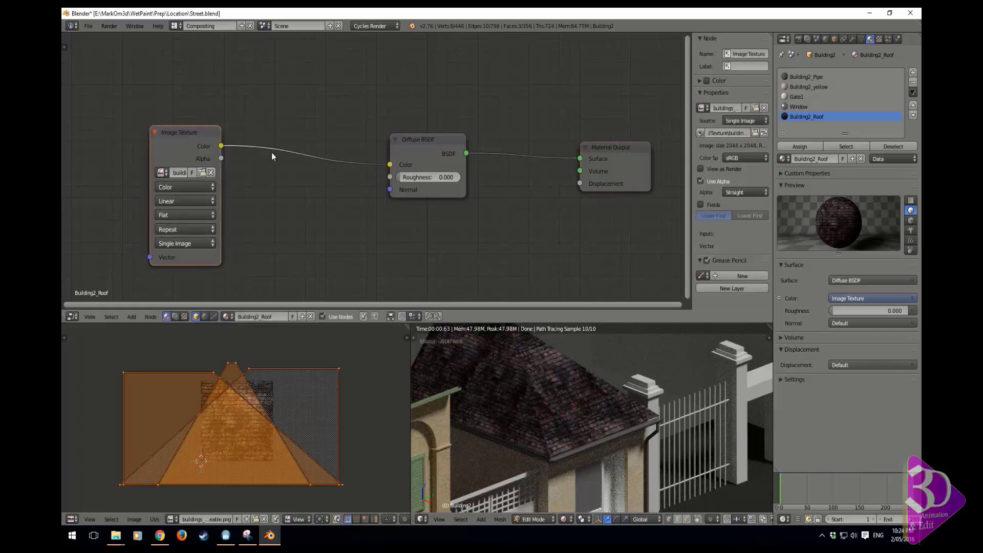
key("space")
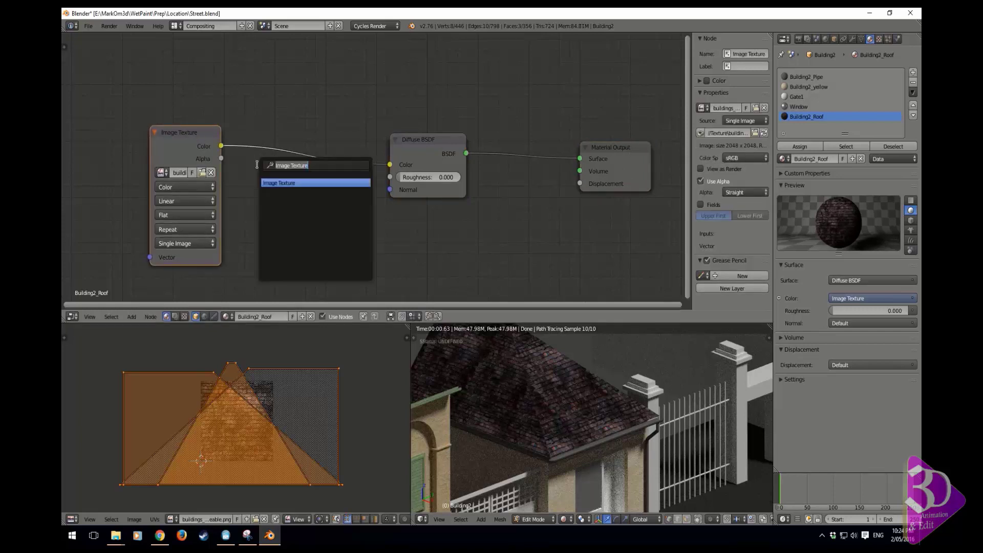
type("bri")
key("Down")
key("Return")
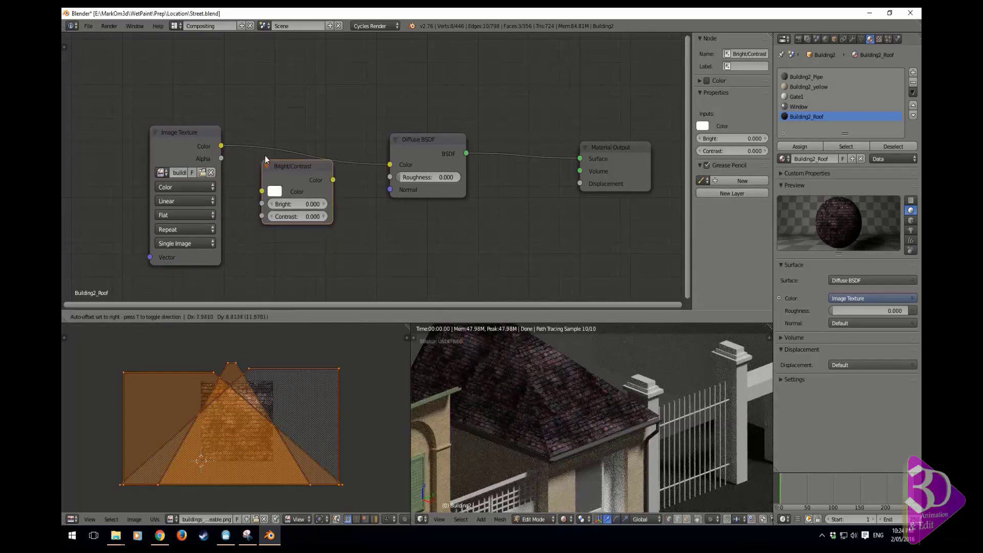
left_click(269, 131)
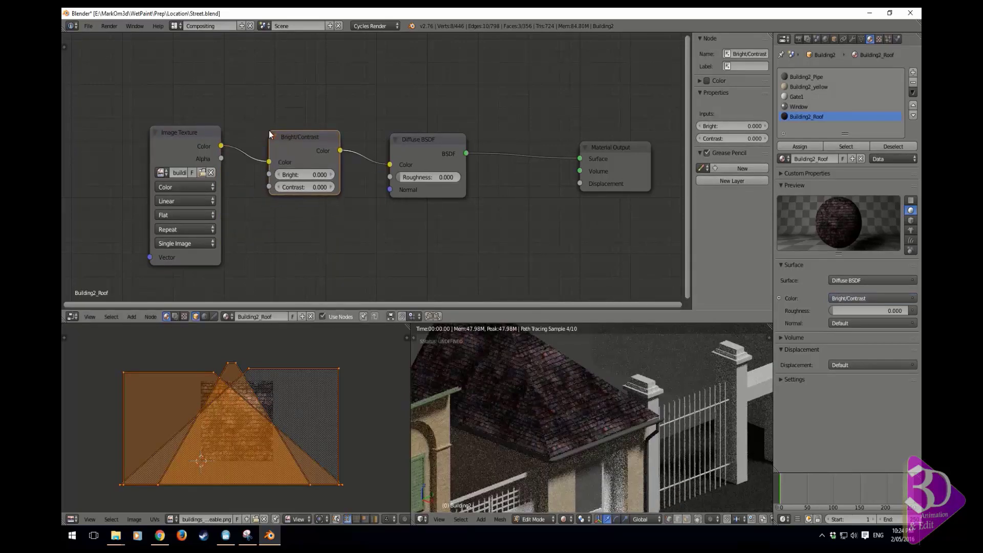
- Try Bright values of 1.3 and 0.1 on the Bright/Contrast node and reset Bright to 0
left_click_drag(324, 178, 349, 177)
left_click(310, 177)
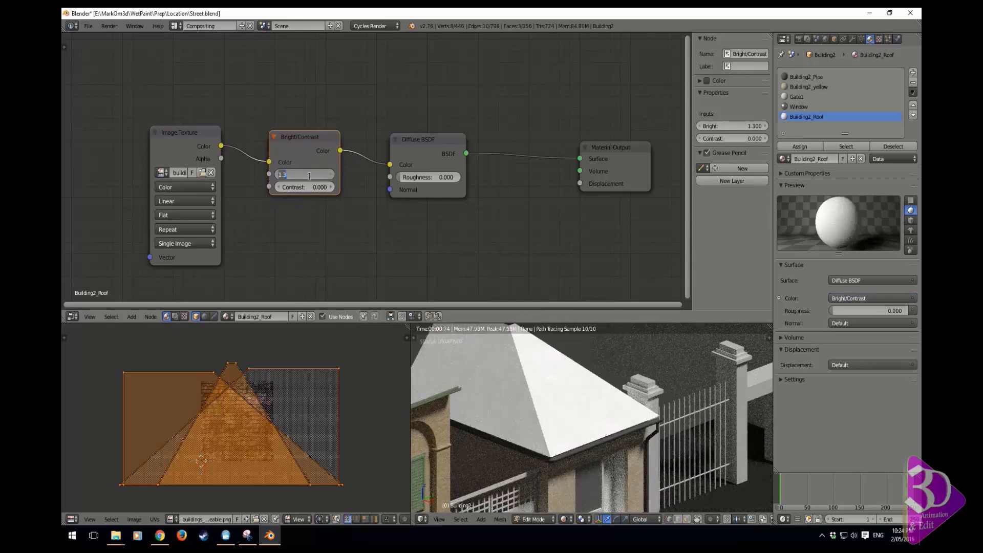
type("0.1")
key("Return")
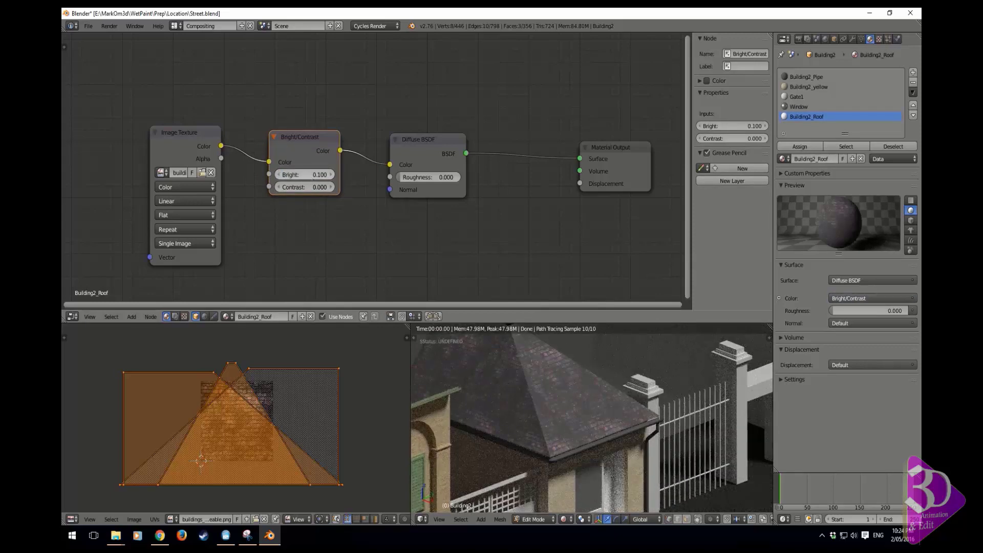
left_click(309, 177)
type("0")
key("Return")
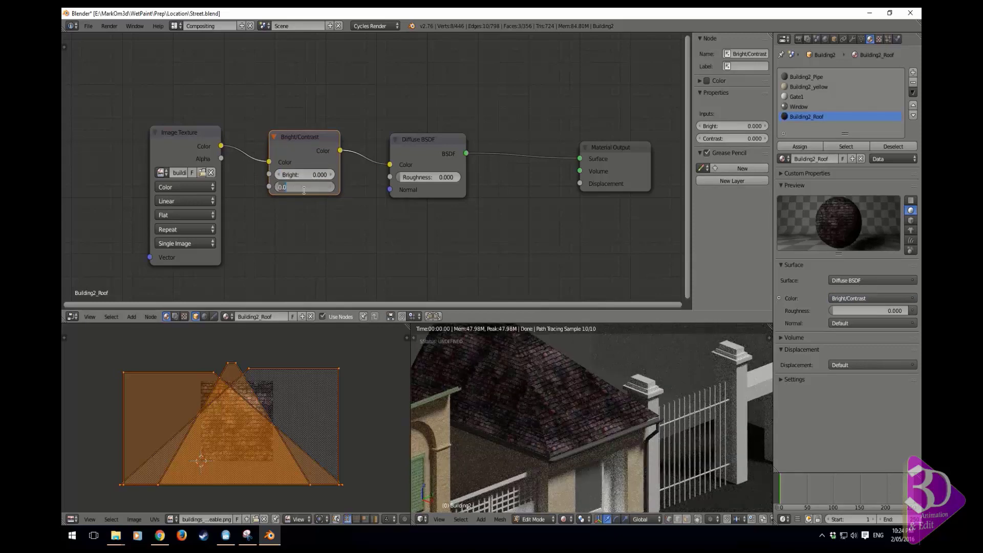
- Try Contrast values of 0.1 and -0.1 on the Bright/Contrast node
type("0.1")
key("Return")
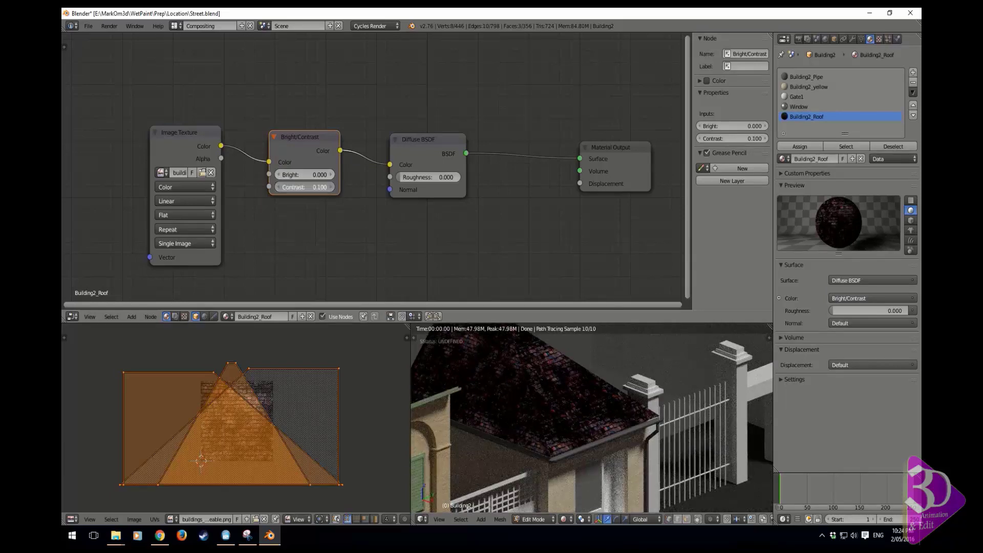
left_click(304, 187)
key("BackSpace")
type("-.1")
key("Return")
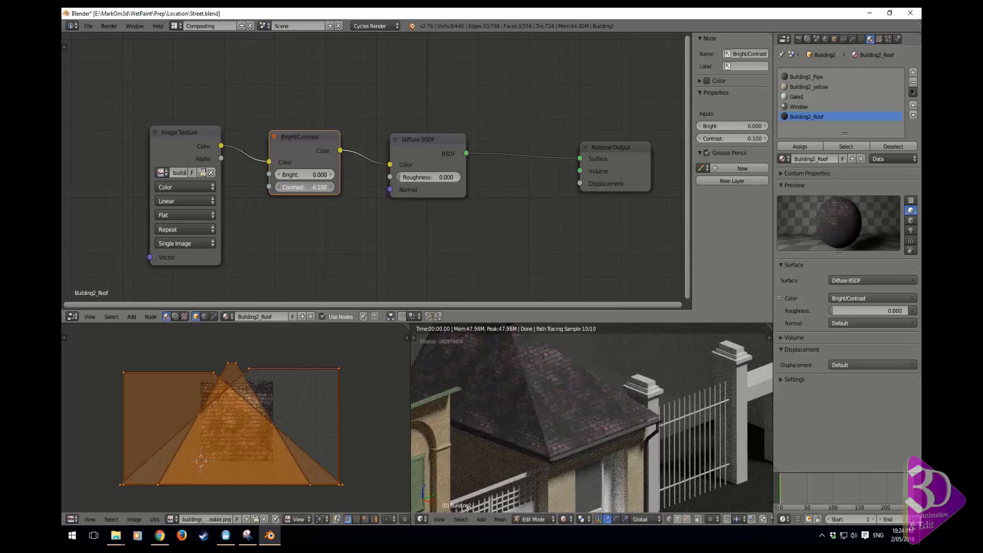
- Delete the Bright/Contrast node and reconnect the Image Texture Color output directly to the Diffuse BSDF Color
left_click_drag(304, 187, 315, 187)
key("x")
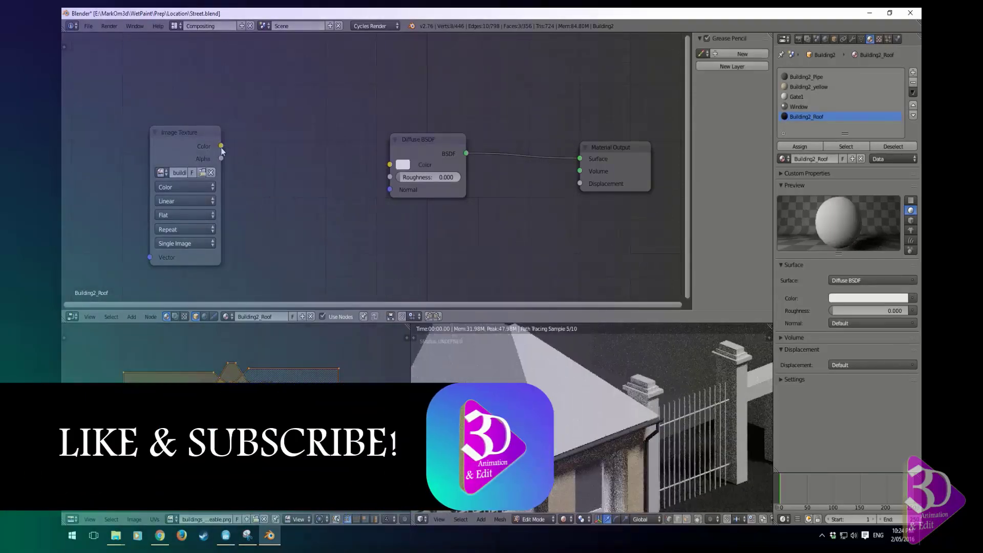
left_click_drag(221, 146, 390, 165)
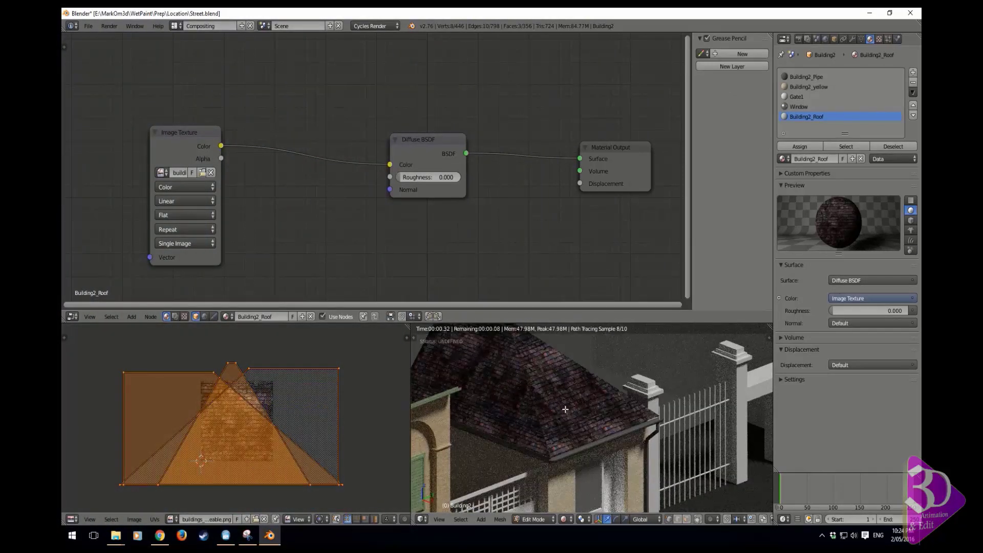
- Link the Image Texture Color output to the Material Output Displacement as well and render the scene to check the roof
middle_click_drag(625, 433, 552, 416, "shift")
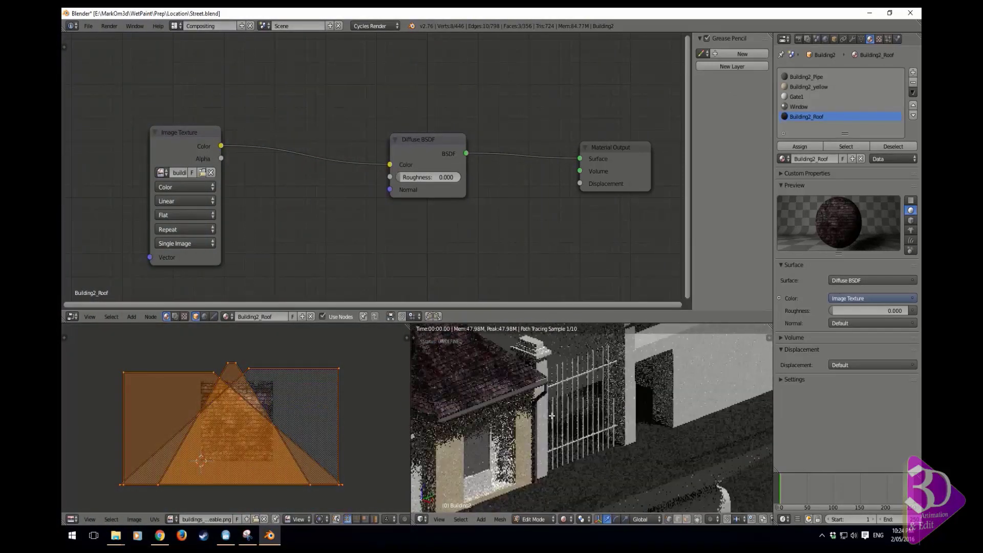
left_click(174, 26)
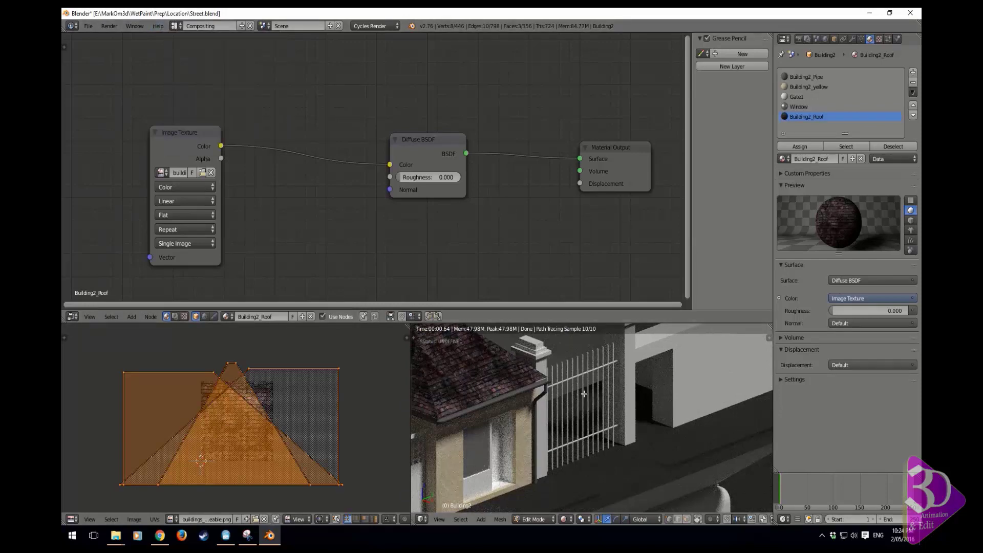
left_click_drag(220, 146, 583, 182)
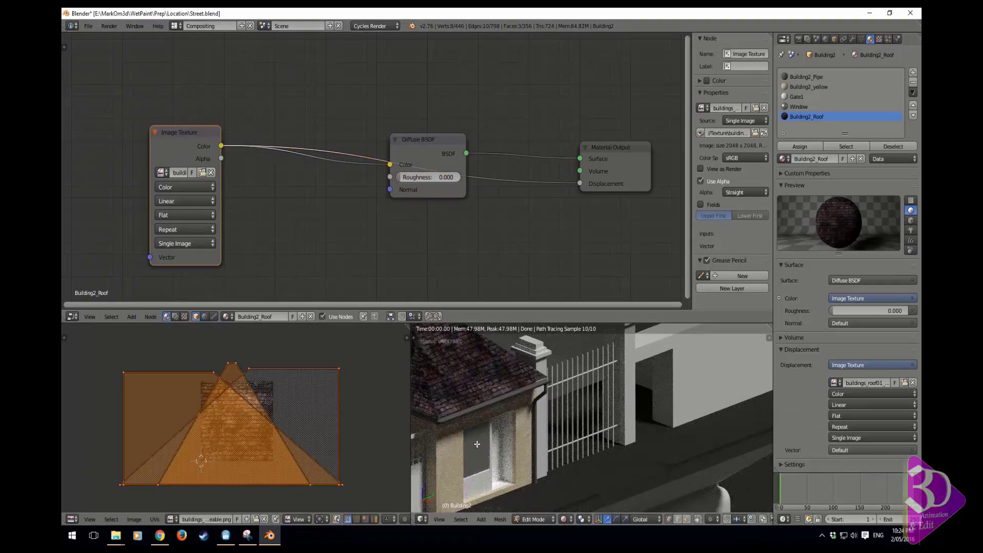
key("F12")
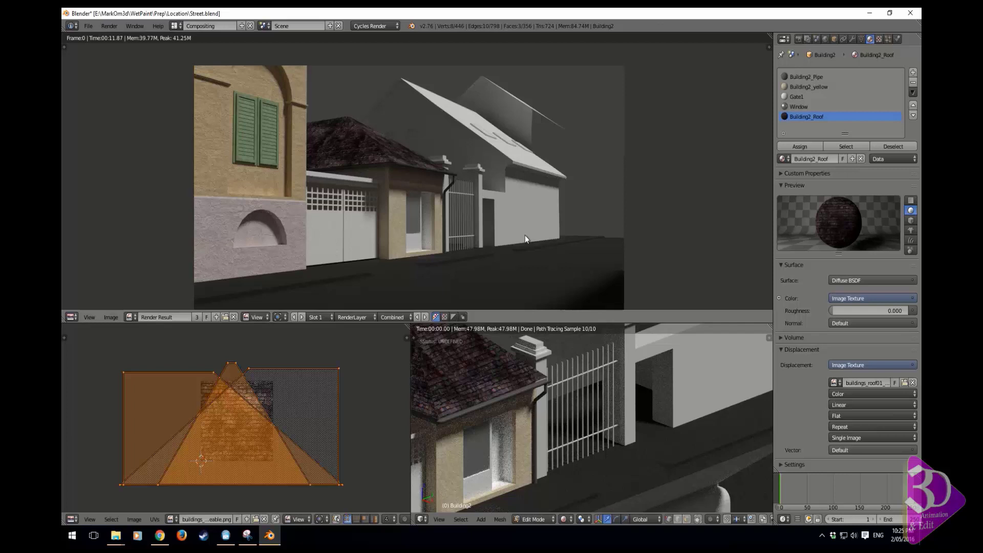
key("Escape")
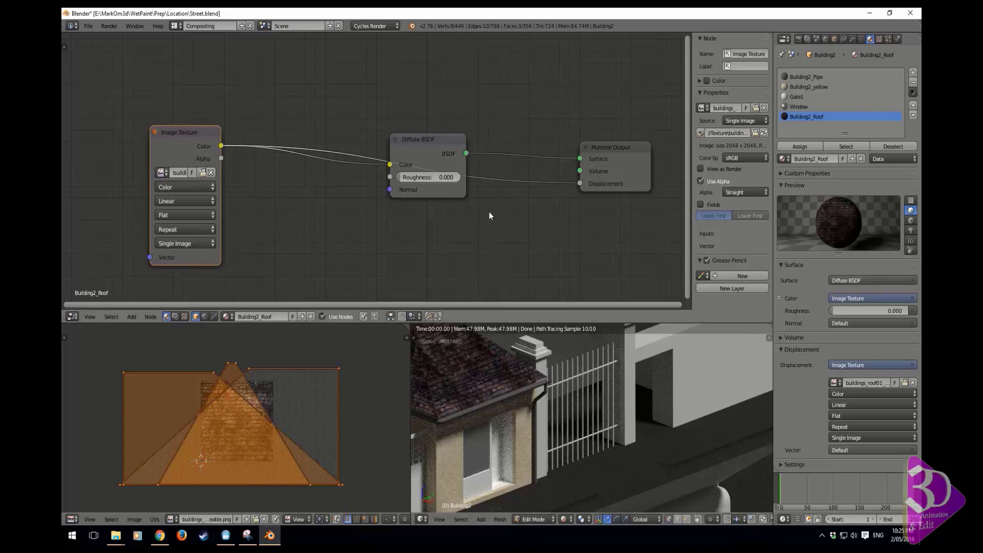
- Set the 3D view to Solid shading and return Building2 to Object Mode
middle_click_drag(586, 355, 577, 354, "shift")
key("Tab")
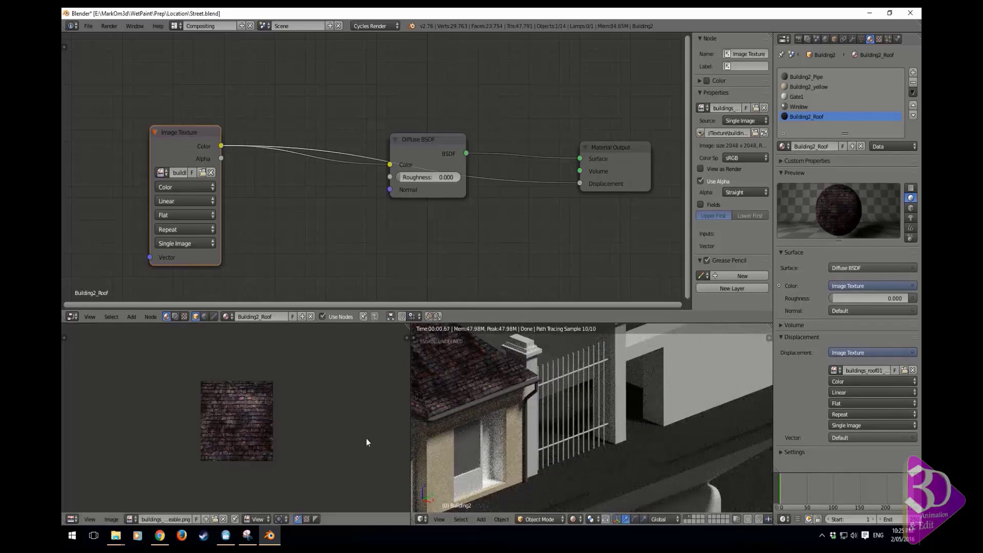
key("Tab")
left_click(545, 519)
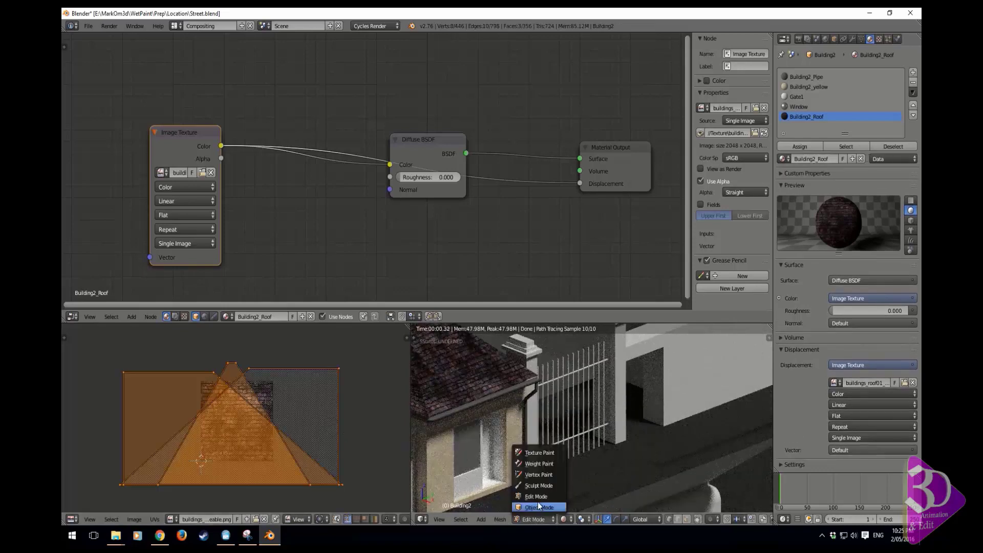
left_click(565, 519)
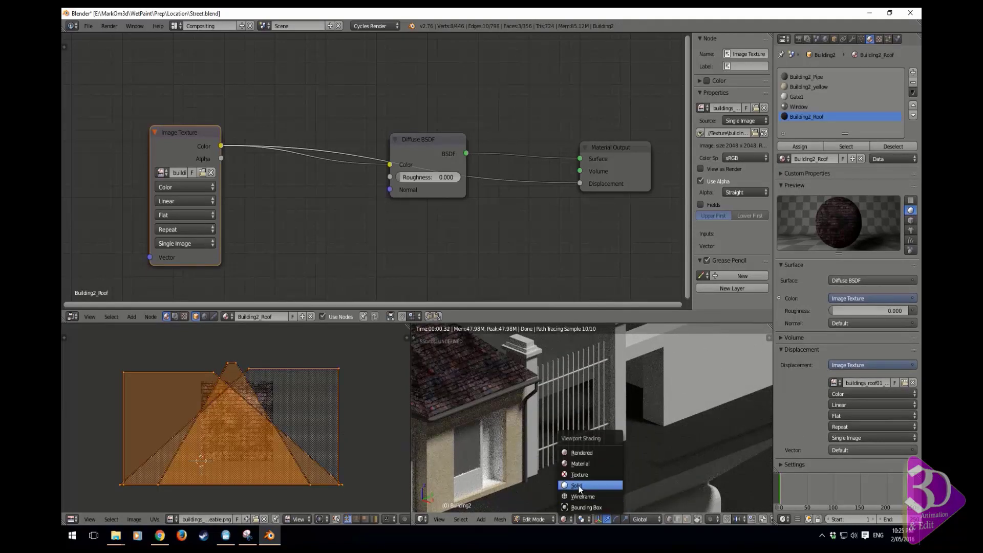
left_click(579, 486)
left_click(544, 520)
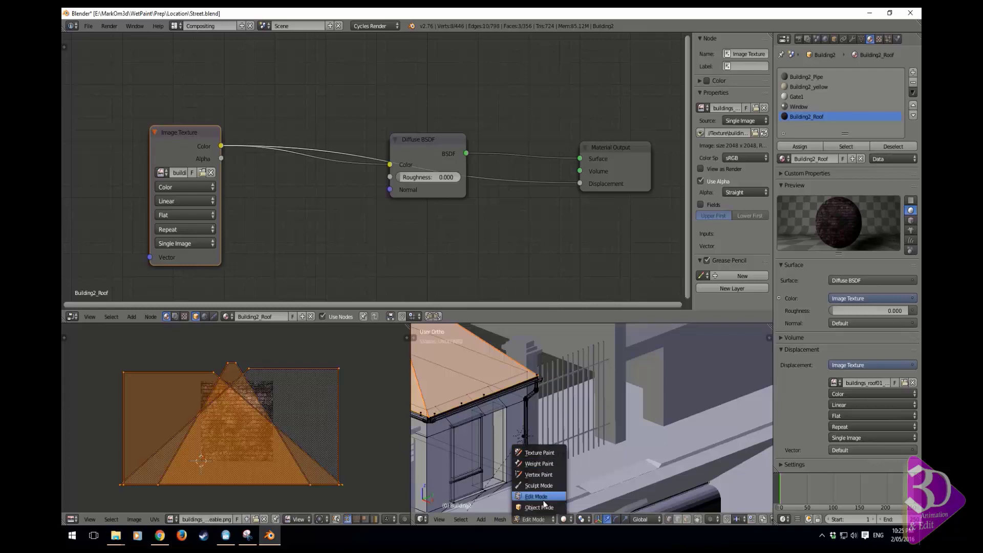
left_click(543, 506)
middle_click_drag(574, 485, 551, 415)
- Select Building3 and switch to the Default layout with the whole street in view
right_click(615, 420)
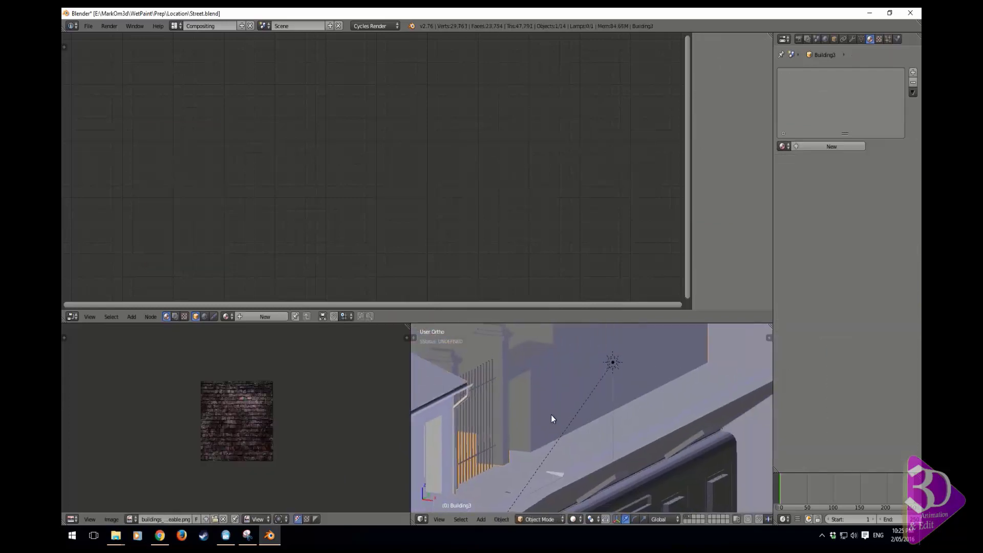
left_click(177, 26)
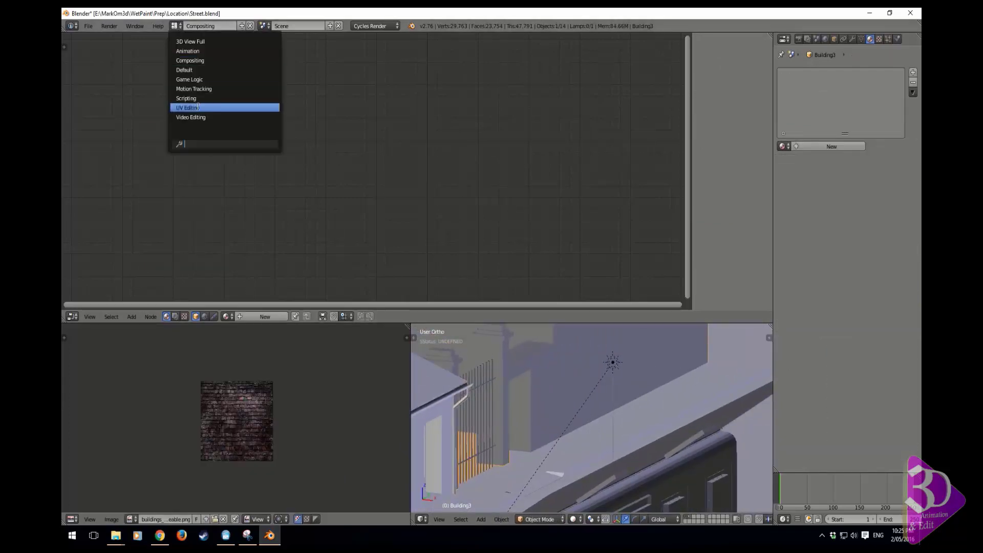
left_click(203, 69)
scroll(483, 258, "down", 6)
middle_click_drag(560, 331, 368, 293)
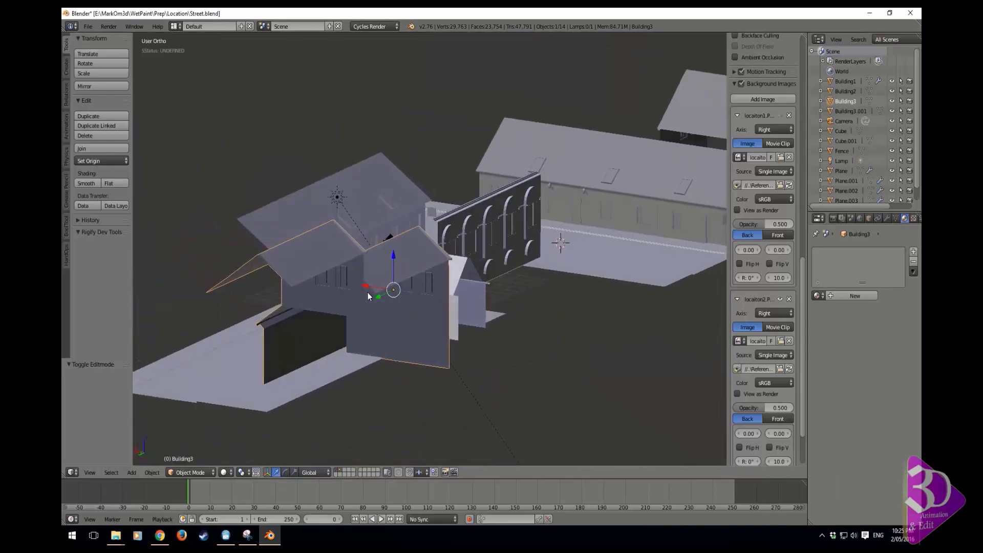
middle_click_drag(415, 189, 332, 248)
- Select the Cube.001 building and inspect the street through the camera and in the right orthographic view
right_click(188, 84)
middle_click_drag(244, 124, 428, 188, "shift")
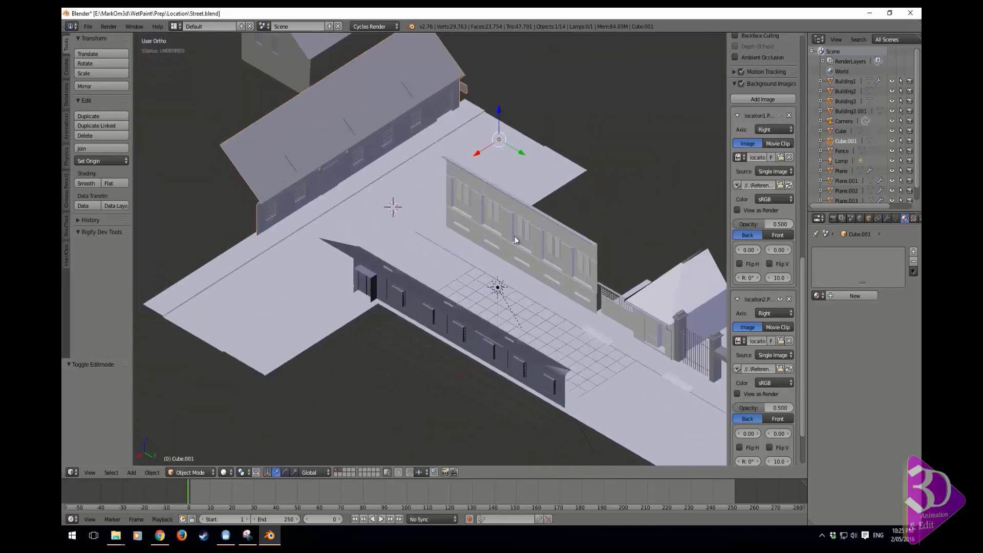
middle_click_drag(515, 237, 428, 233, "shift")
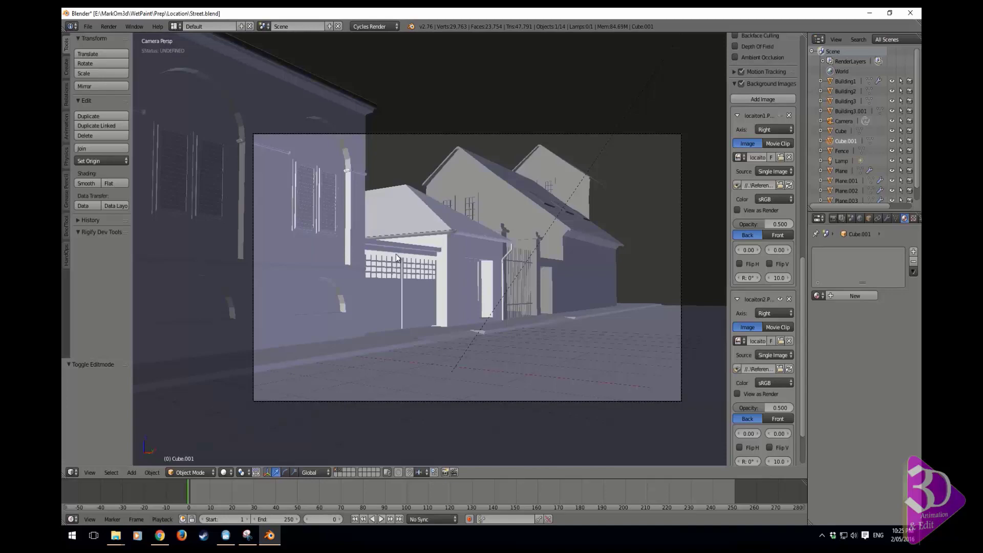
scroll(396, 254, "up", 4)
key("KP_0")
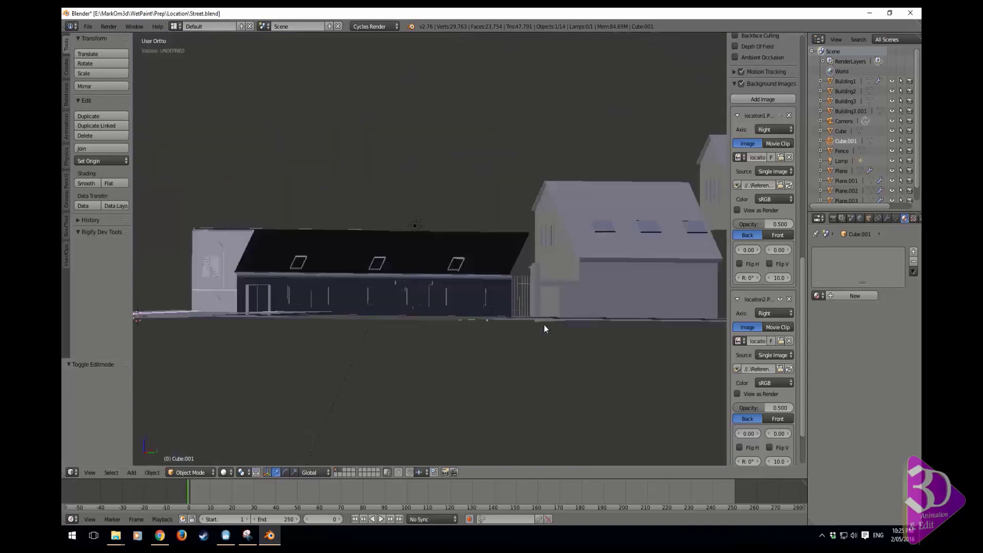
key("KP_3")
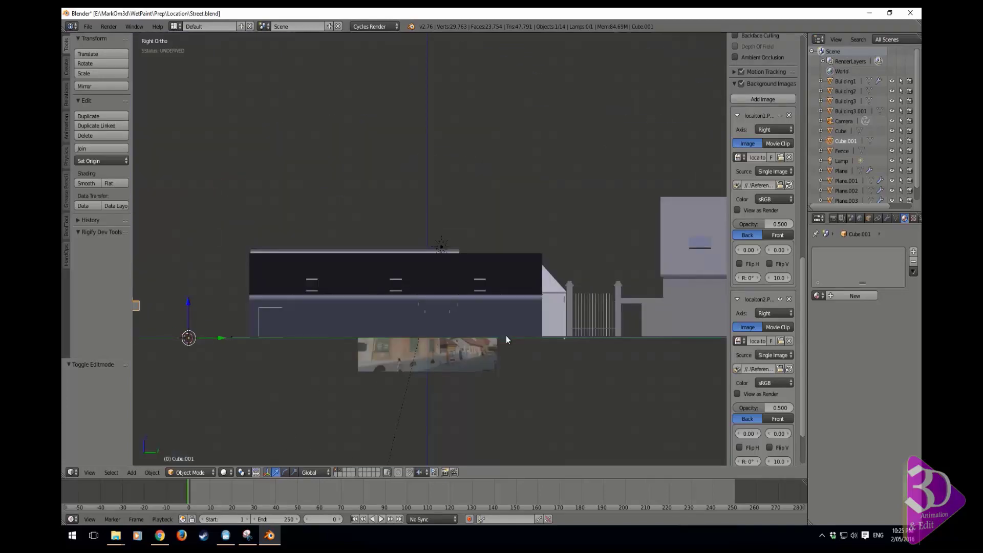
- Examine the street reference photo in the right view, then select Building3 and inspect the modelled gates in solid shading
scroll(462, 284, "up", 6)
scroll(473, 343, "up", 2)
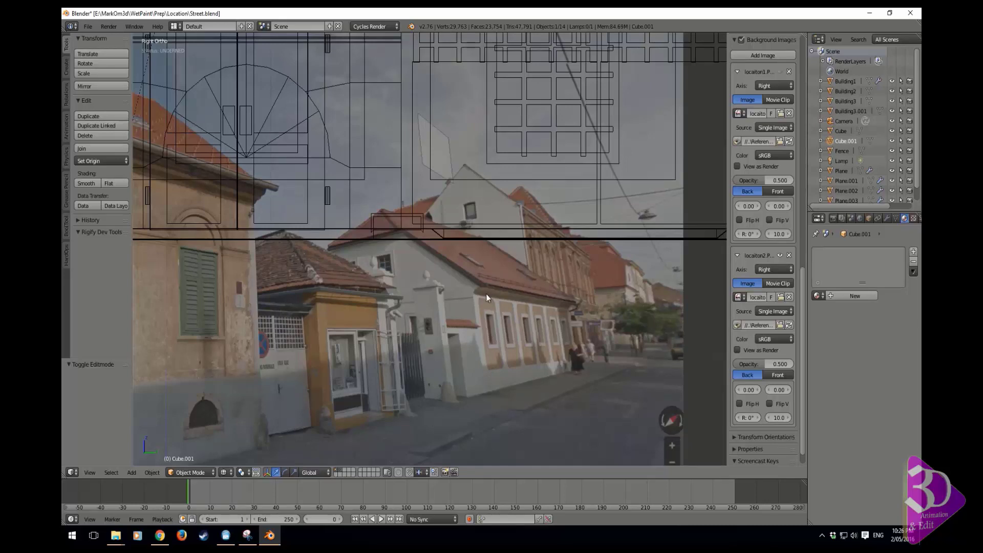
scroll(514, 302, "down", 4)
middle_click_drag(514, 302, 487, 331)
key("z")
right_click(420, 291)
middle_click_drag(386, 279, 535, 280, "shift")
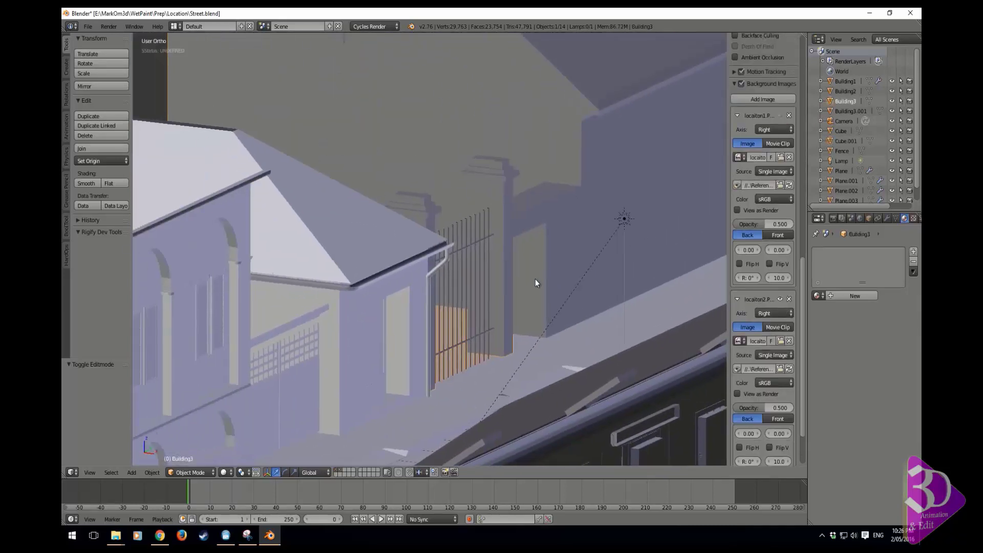
middle_click_drag(402, 326, 408, 324, "shift")
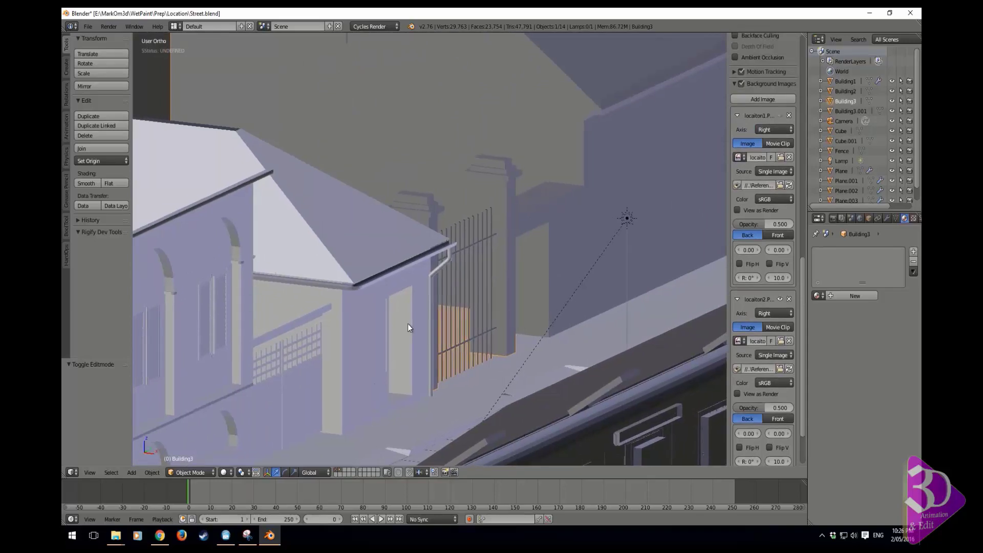
- Select the Fence object and, in Edit Mode, select all linked geometry of its top beam in wireframe
right_click(300, 383)
key("Tab")
scroll(307, 359, "up", 4)
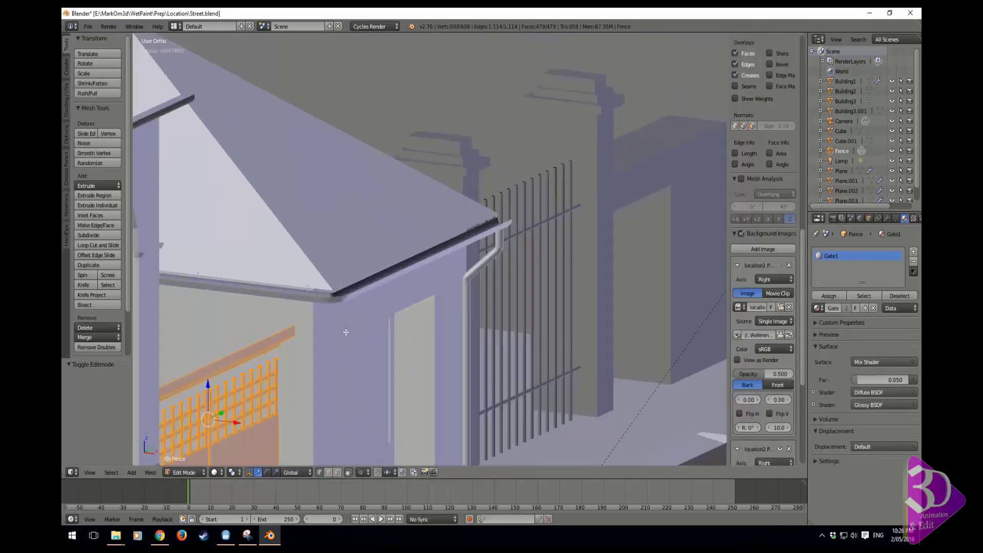
key("z")
right_click(312, 330)
key("ctrl+l")
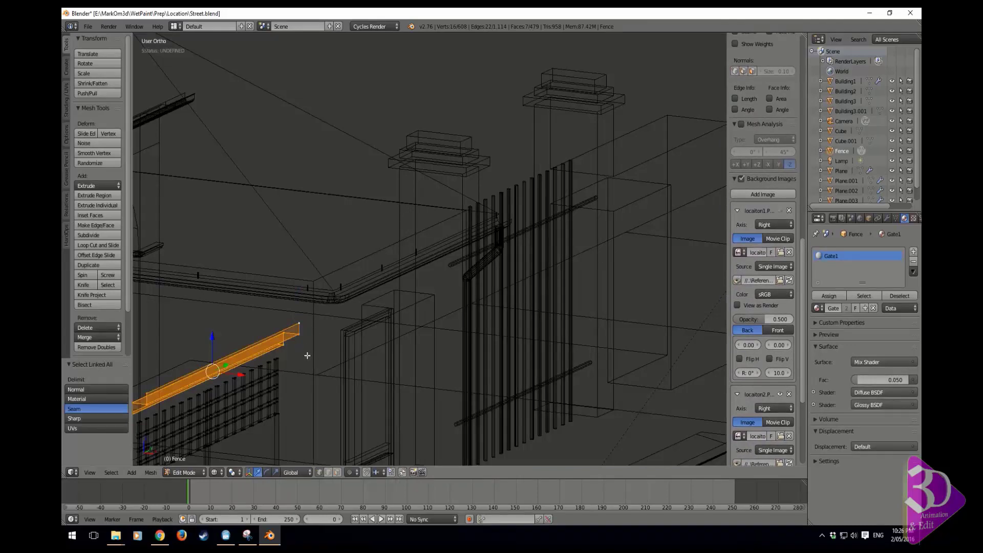
- Switch to the Compositing layout and add a second material slot using Building2_Pipe to the Fence
left_click(175, 26)
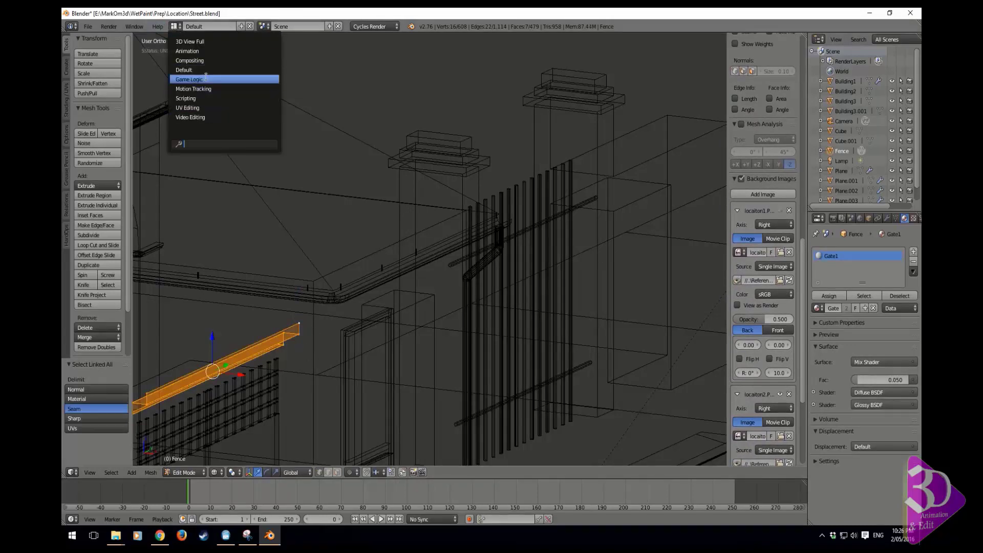
left_click(195, 60)
left_click(913, 72)
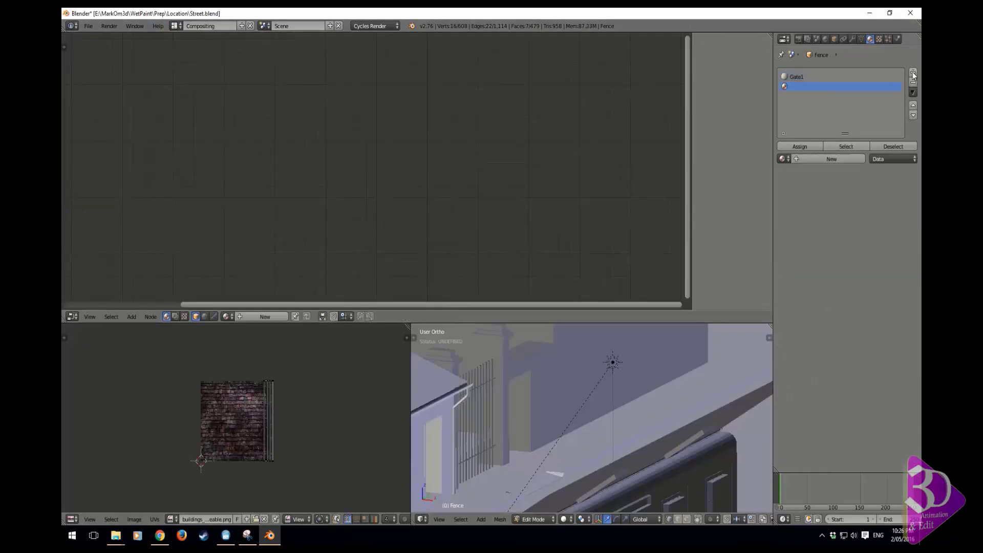
left_click(783, 159)
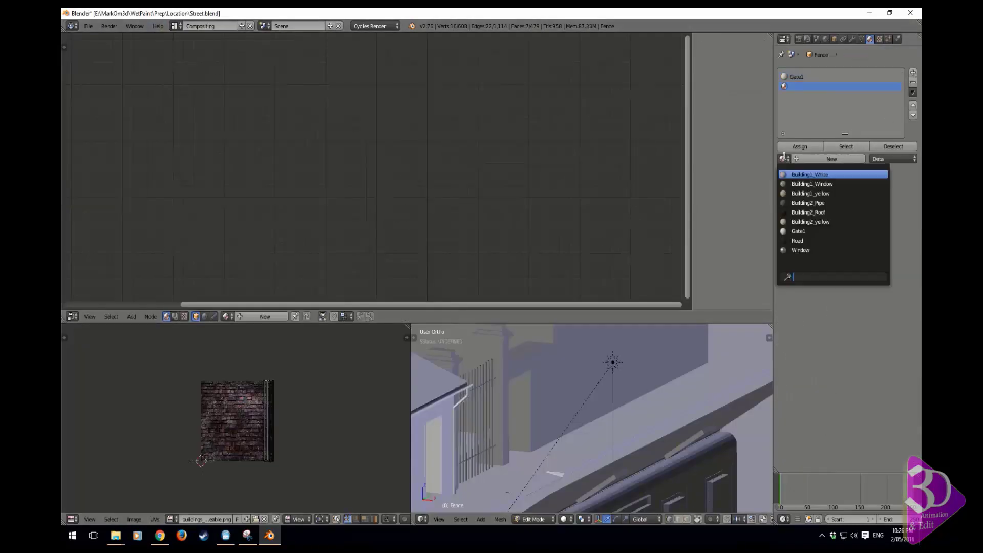
left_click(833, 203)
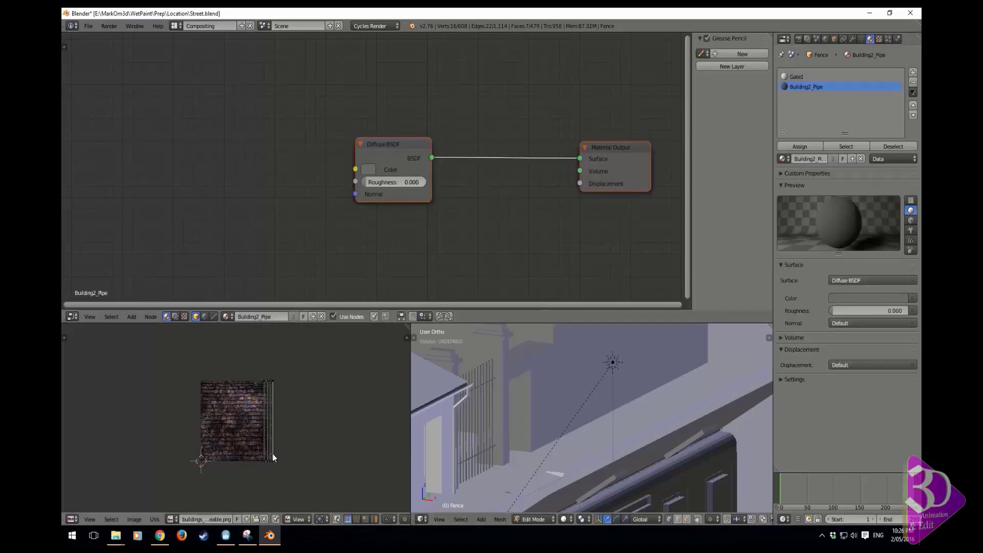
- Return the Fence to Object Mode, select Building3 and give it a single-user copy of the Building1_White material
key("a")
scroll(501, 411, "down", 4)
middle_click_drag(500, 412, 578, 465, "shift")
scroll(519, 396, "up", 5)
key("Tab")
right_click(638, 401)
left_click(782, 147)
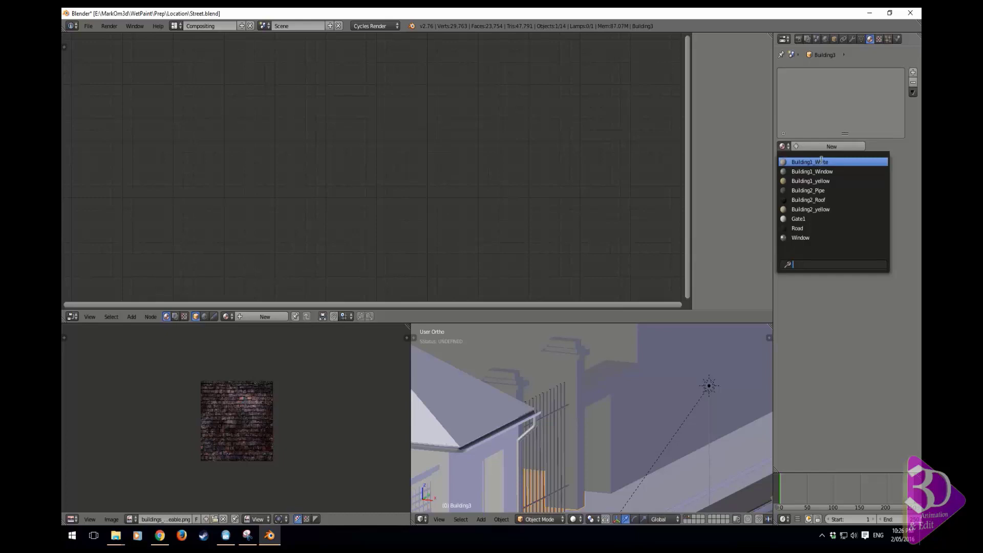
left_click(822, 160)
middle_click_drag(628, 208, 604, 201)
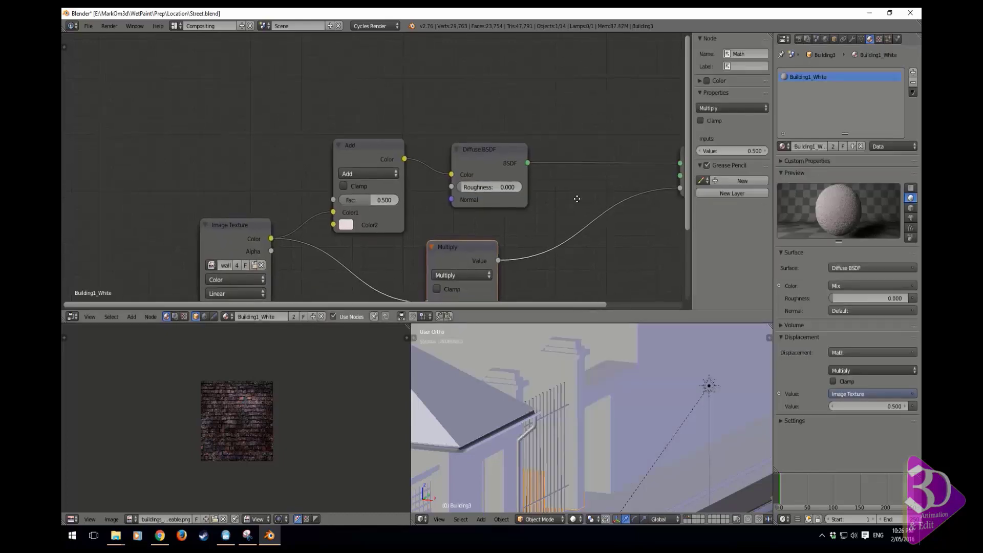
left_click(851, 147)
middle_click_drag(663, 356, 620, 357, "shift")
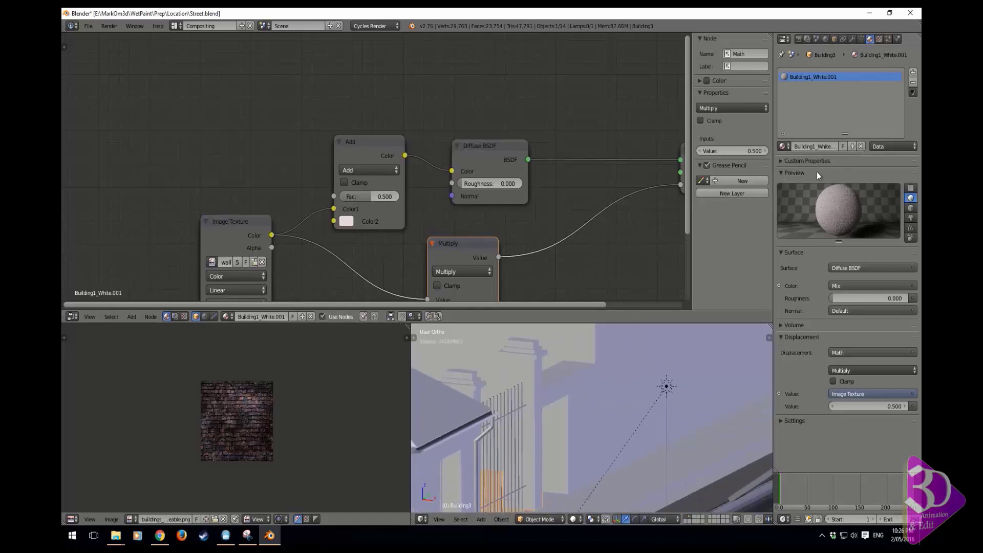
- Unwrap the entire Building3 mesh with Smart UV Project at the default settings
key("Tab")
key("a")
key("a")
key("a")
key("u")
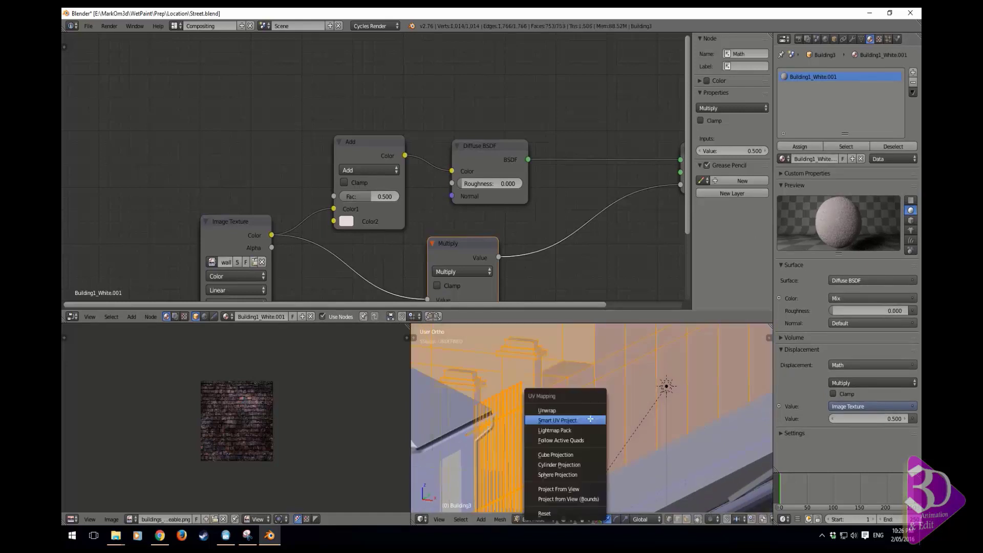
left_click(590, 420)
left_click(590, 482)
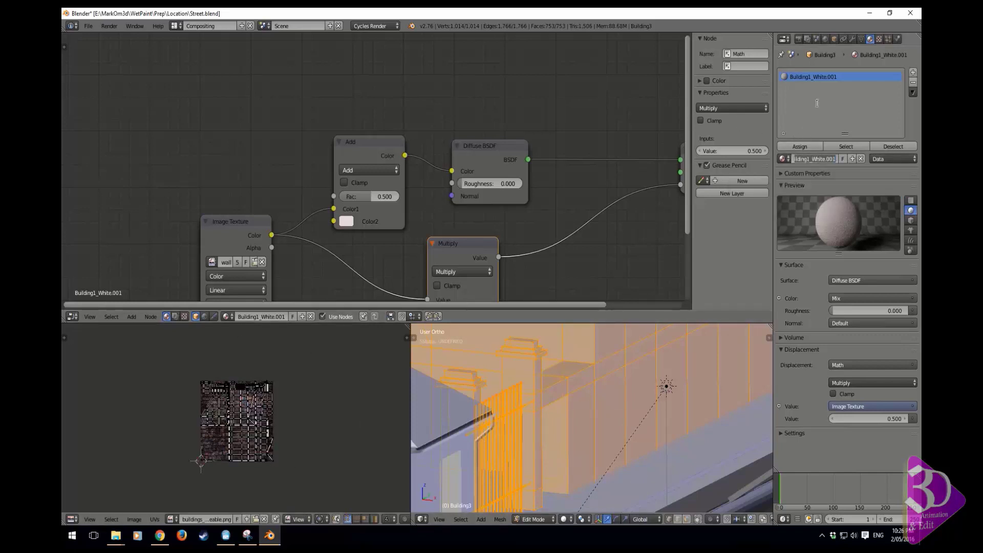
- Rename Building3's material as Building3_White and open the Color2 colour picker of its Add node
left_click(809, 160)
key("BackSpace")
key("BackSpace")
key("BackSpace")
key("BackSpace")
key("Return")
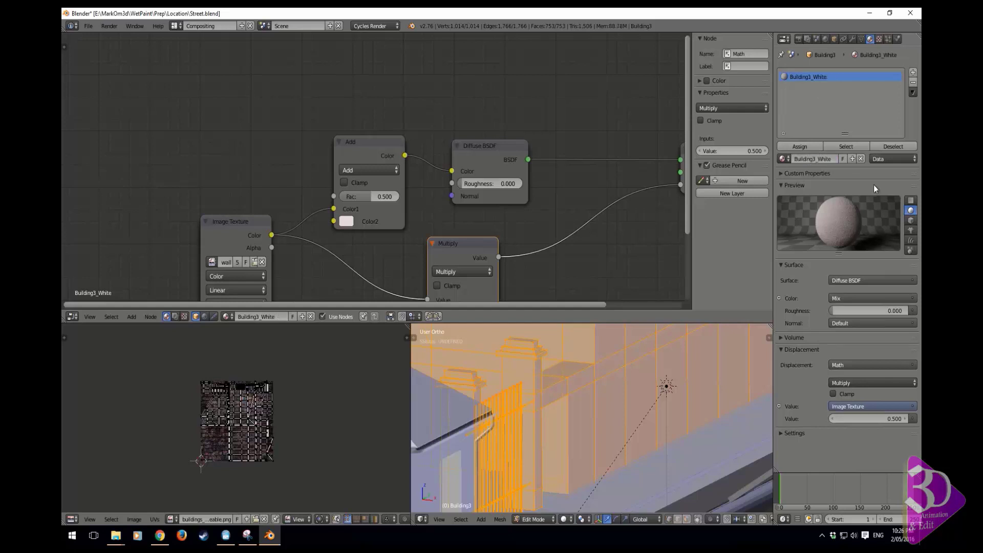
left_click(377, 220)
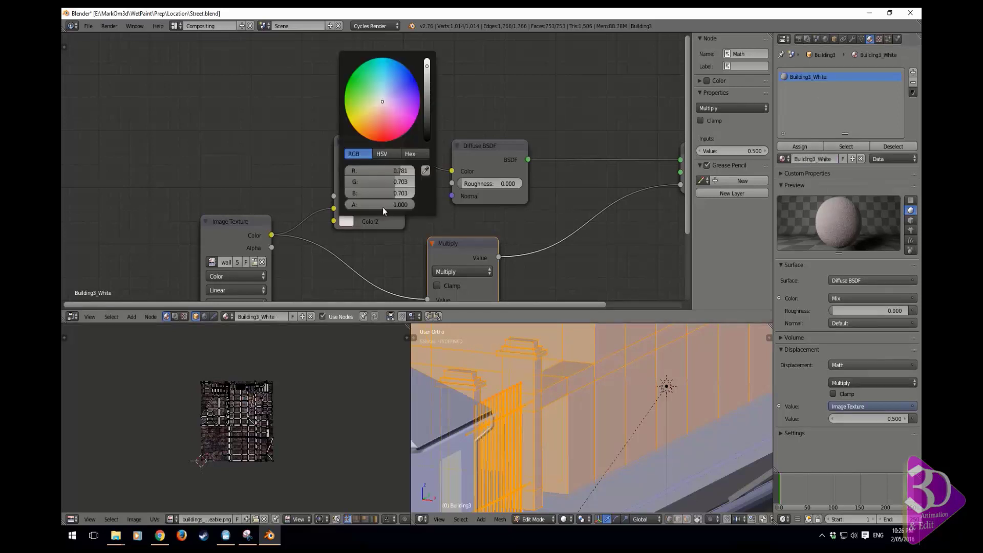
middle_click_drag(534, 234, 425, 150)
- Box-select the vertical bars of Building3's gate in the right orthographic view
scroll(572, 438, "down", 2)
scroll(589, 420, "up", 4)
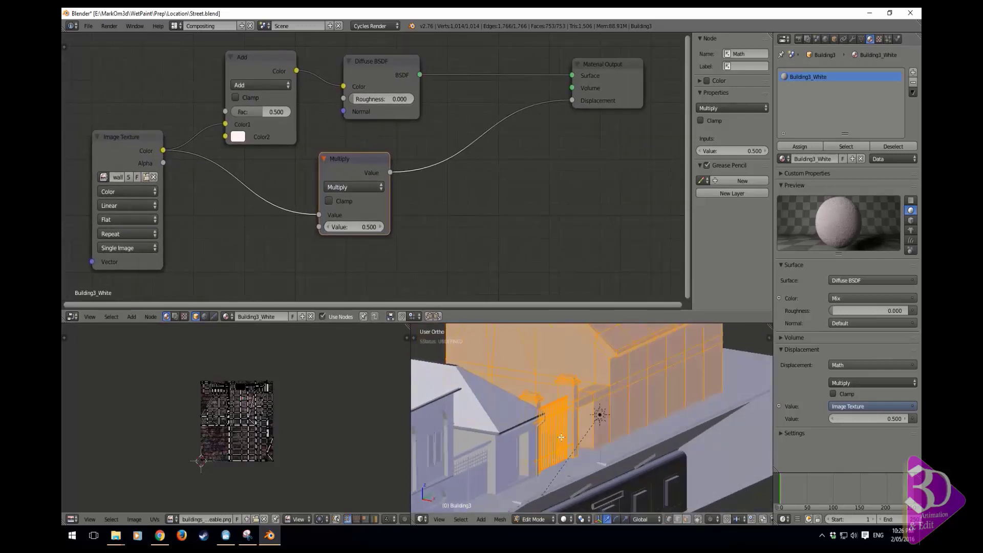
right_click(553, 410)
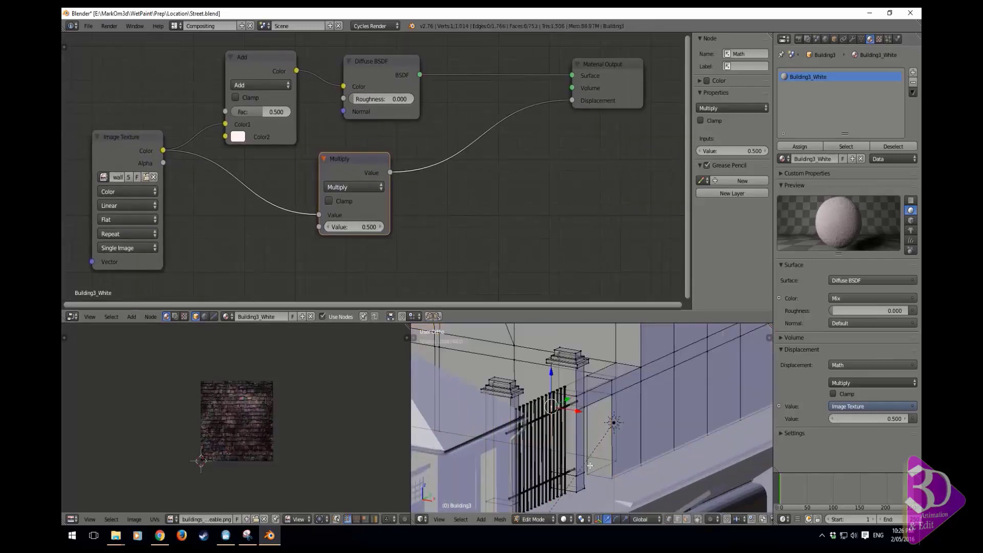
key("KP_3")
scroll(565, 492, "down", 2)
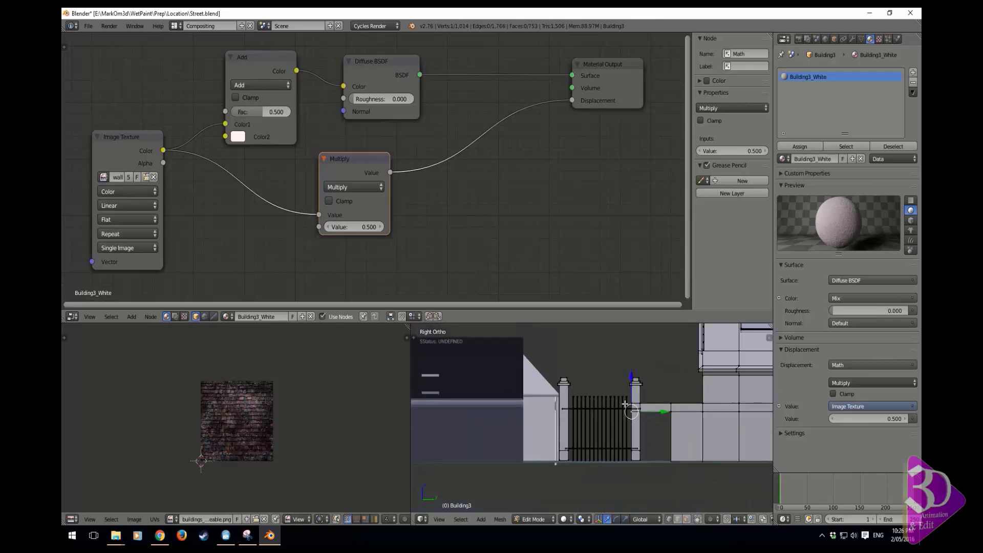
key("b")
left_click_drag(568, 384, 631, 485)
scroll(660, 432, "up", 4)
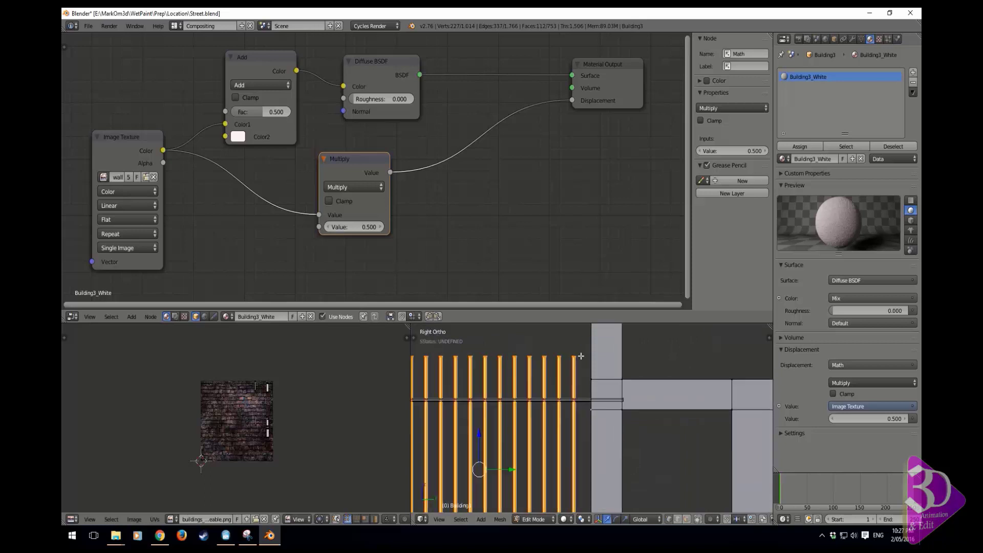
right_click(586, 384)
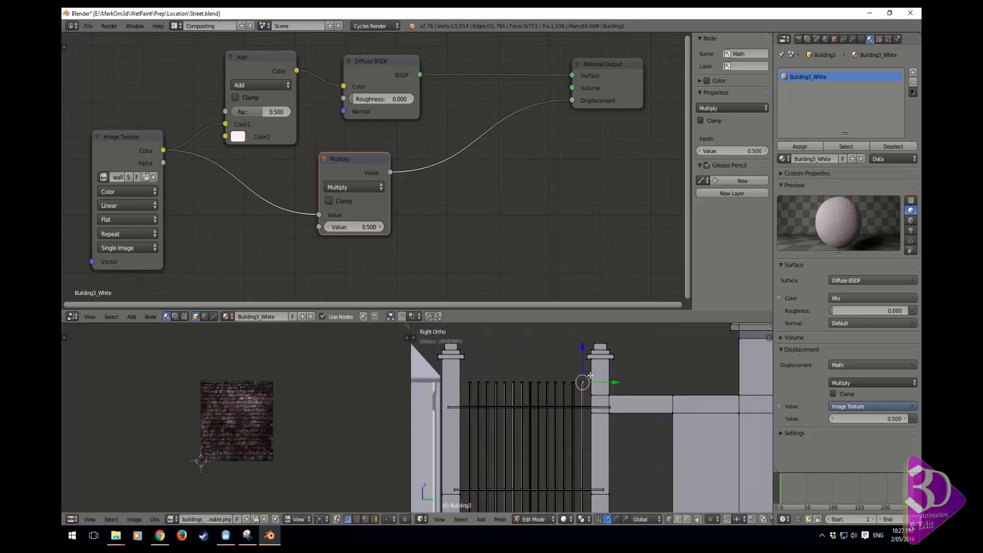
key("b")
left_click_drag(591, 375, 467, 513)
middle_click_drag(622, 416, 587, 395, "shift")
scroll(587, 396, "up", 1)
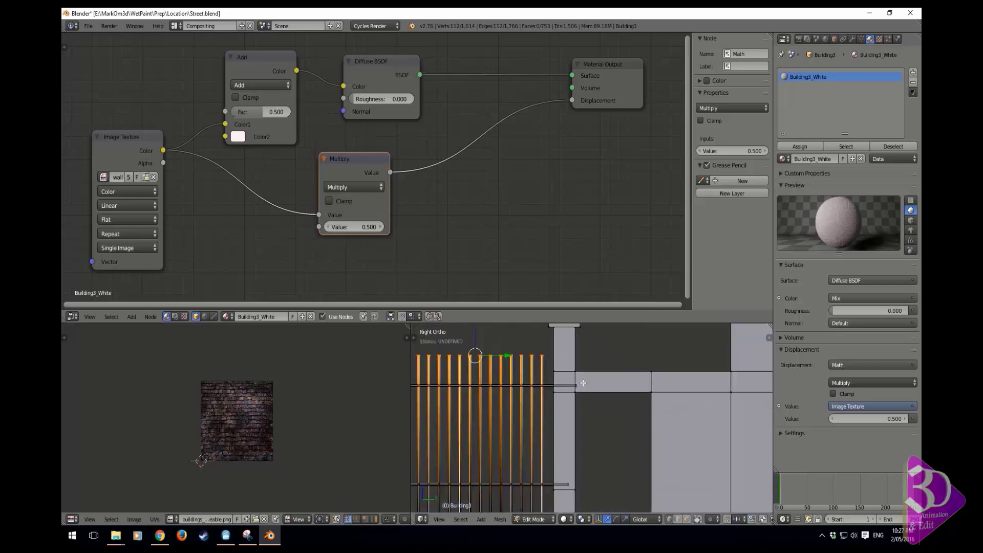
- Add the gate's two horizontal rails to the selection in wireframe and extend it to all linked geometry
key("l")
key("z")
key("b")
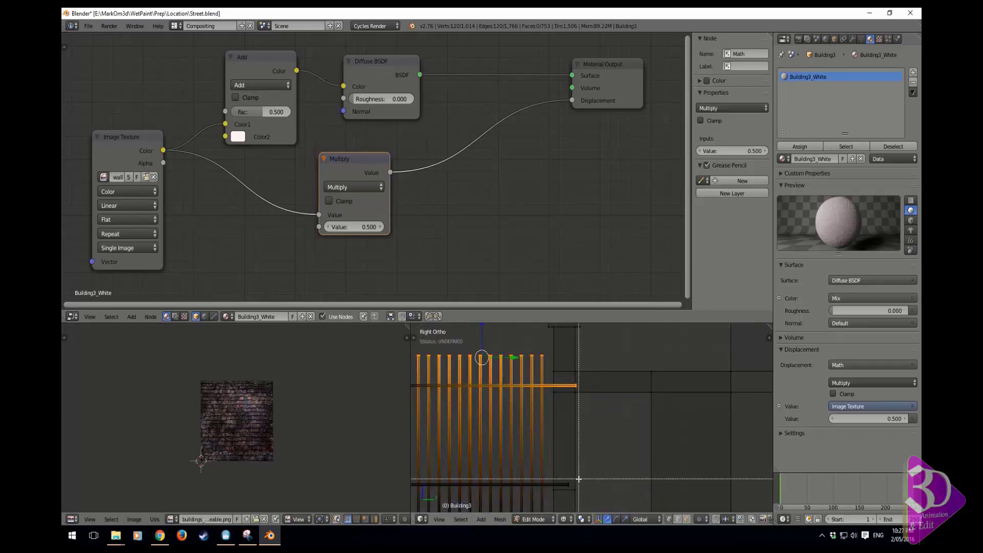
left_click_drag(572, 478, 568, 491)
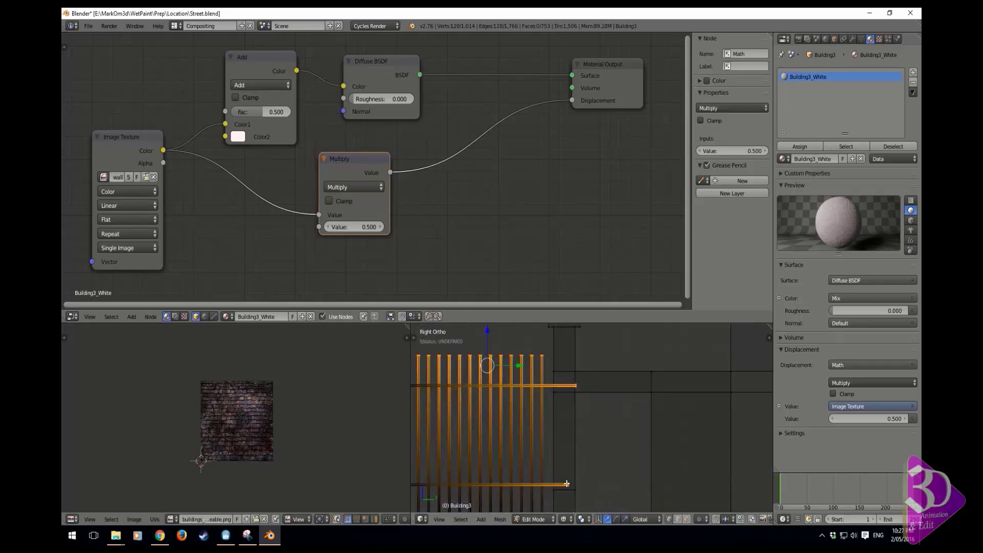
key("ctrl+l")
scroll(550, 418, "down", 2)
middle_click_drag(553, 378, 585, 393, "shift")
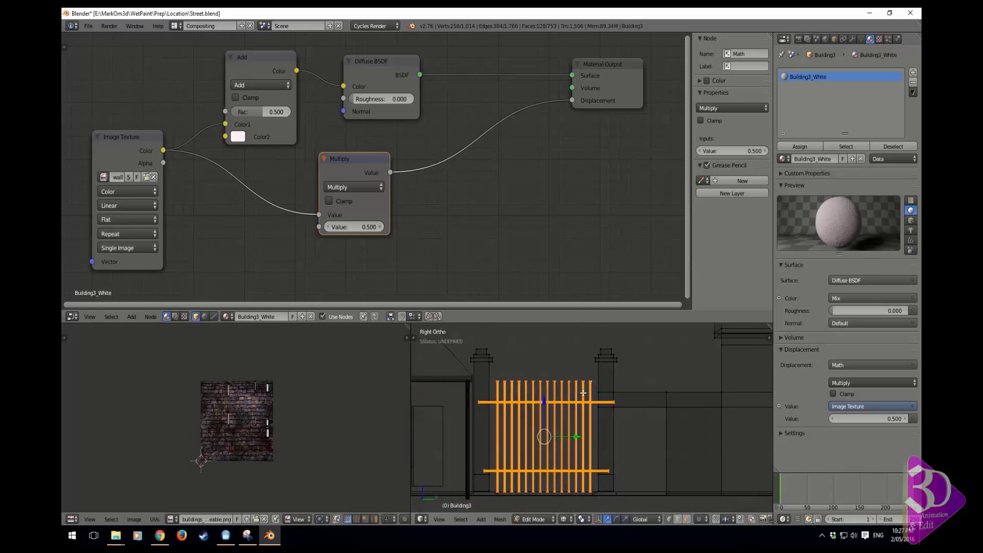
- Unwrap the selected gate bars and rails with Smart UV Project
key("u")
left_click(584, 393)
left_click(582, 455)
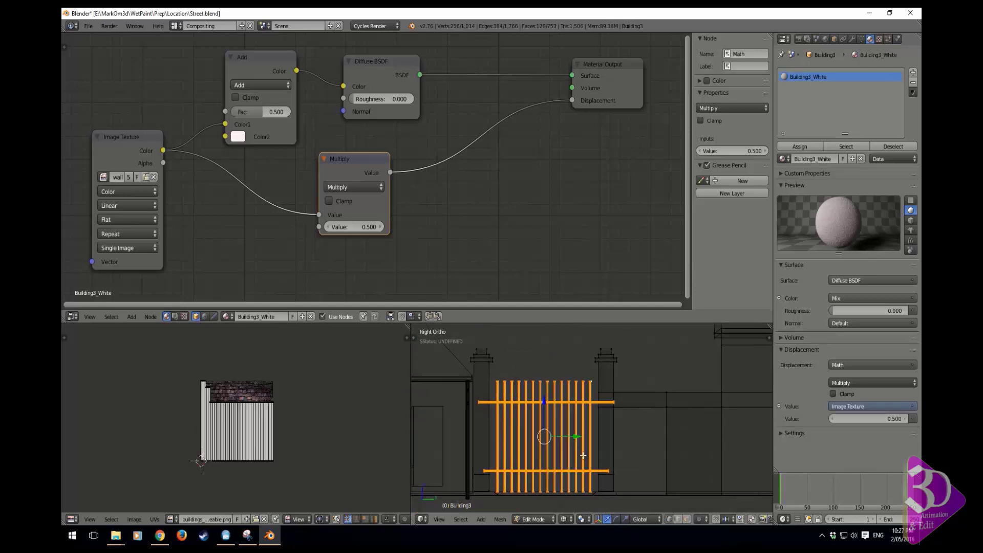
- Assign the Building2_Pipe material to the selected gate in a new Building3 material slot and render the scene
left_click(913, 73)
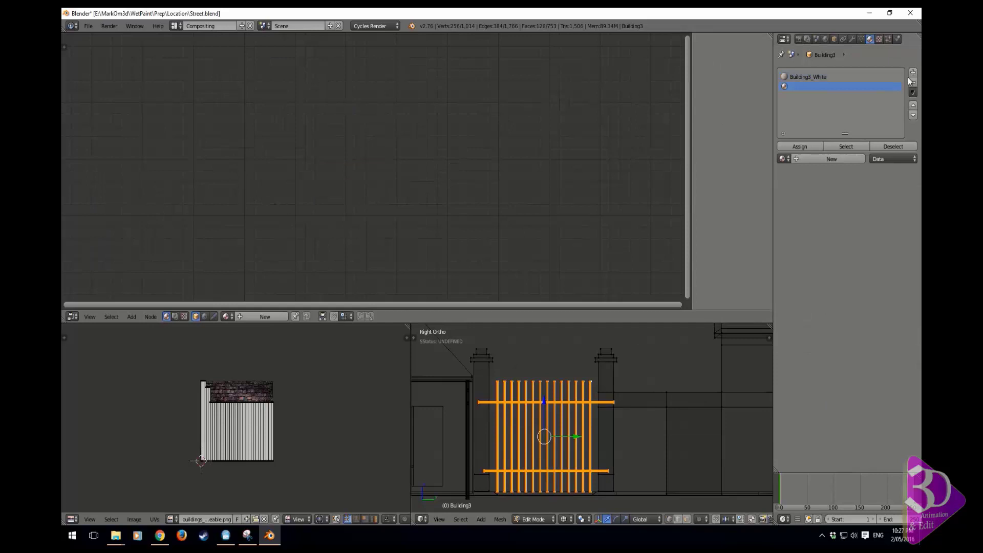
left_click(783, 158)
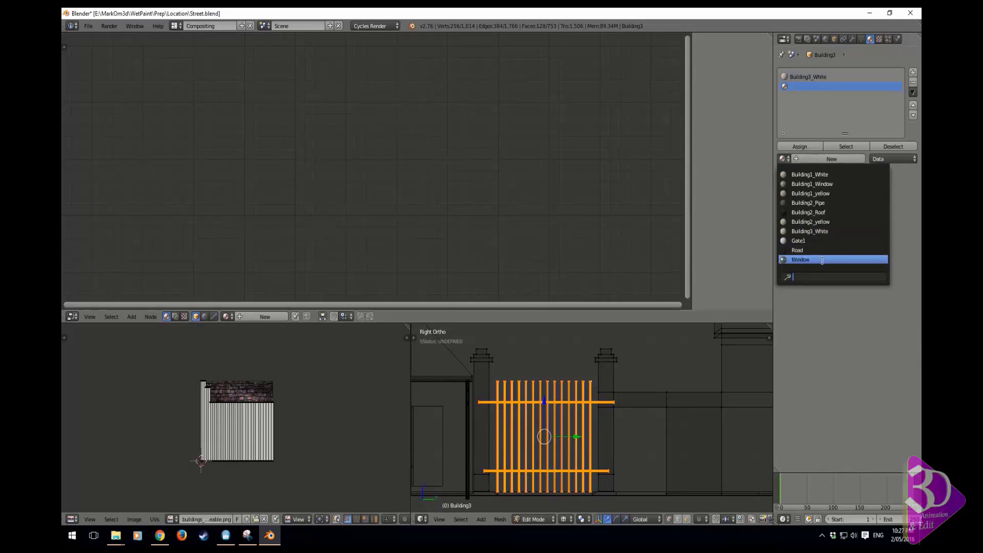
left_click(823, 241)
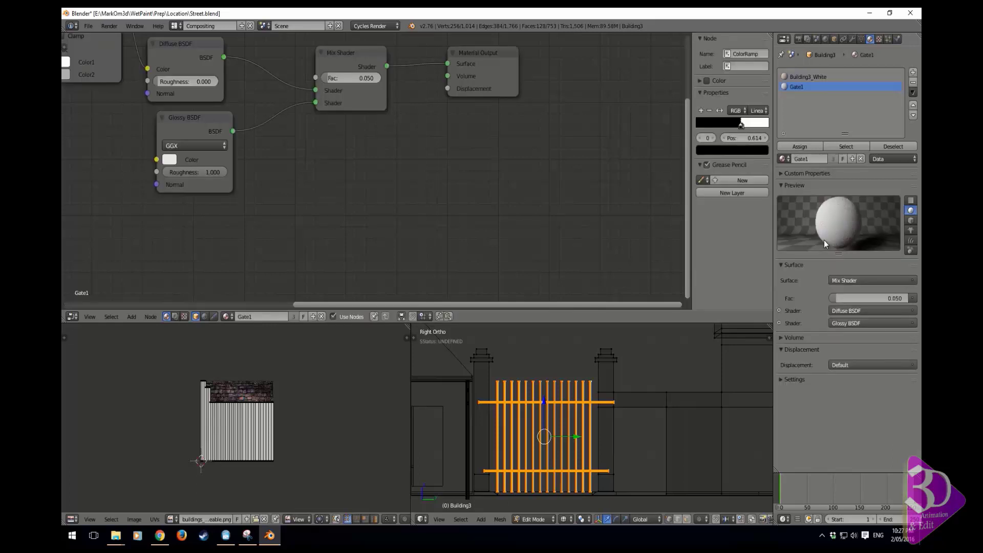
left_click(783, 159)
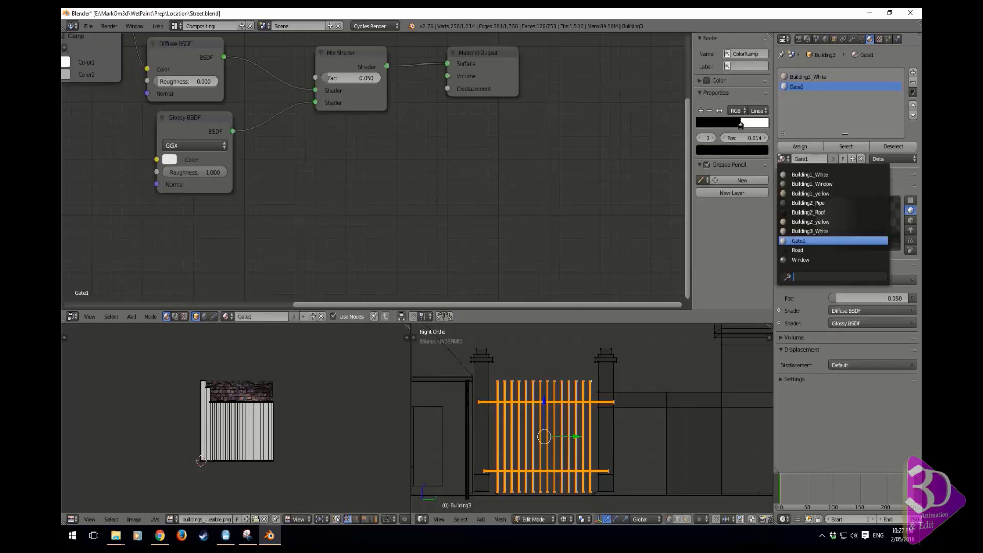
left_click(809, 203)
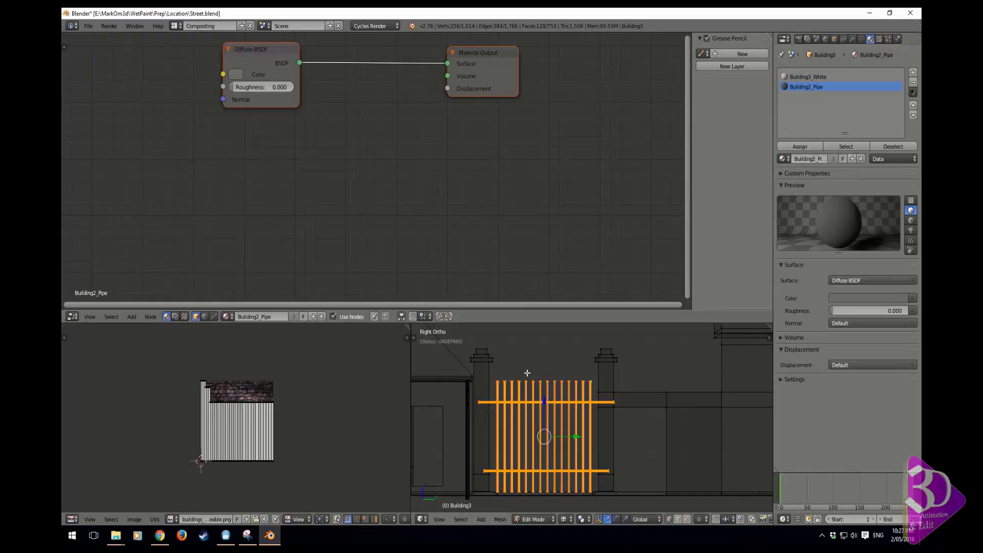
key("F12")
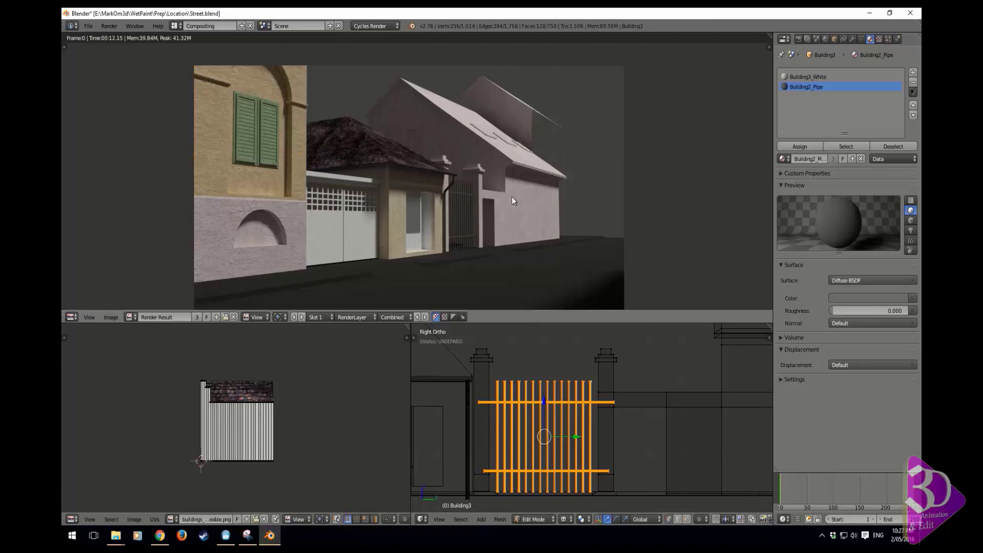
- Close the render result, switch to the Default layout and examine Building3's roof in the right-view reference photo
key("shift+F3")
left_click(177, 25)
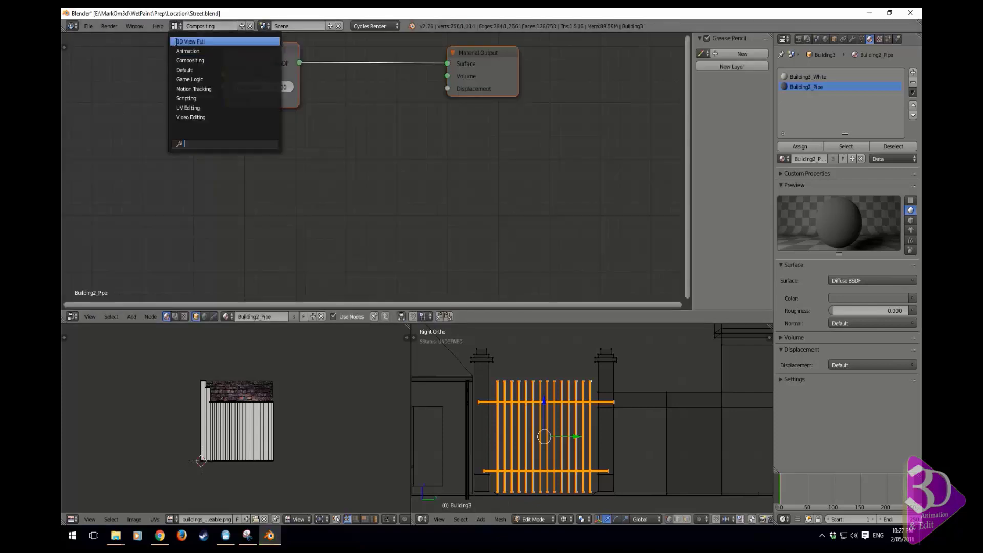
left_click(190, 74)
key("KP_3")
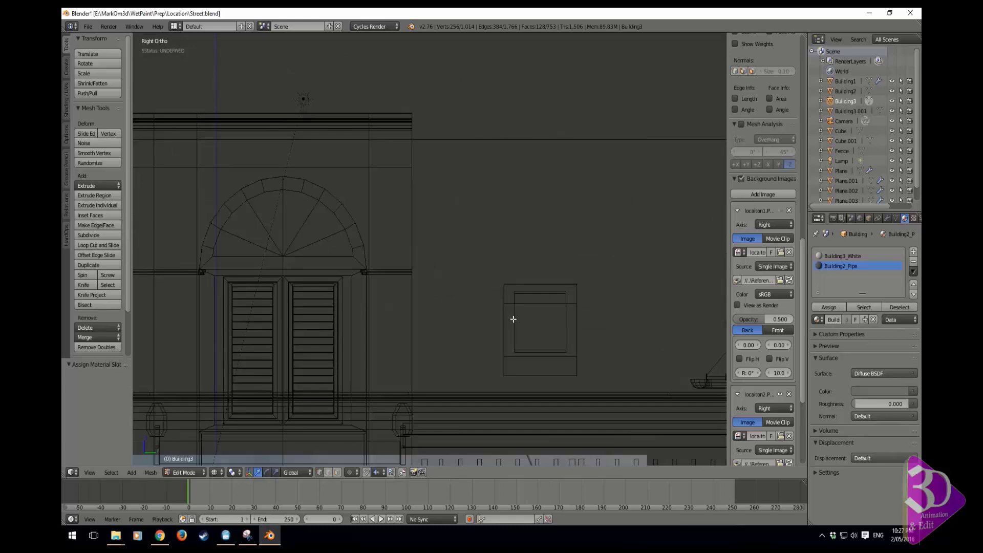
scroll(511, 320, "up", 3)
scroll(514, 300, "up", 5)
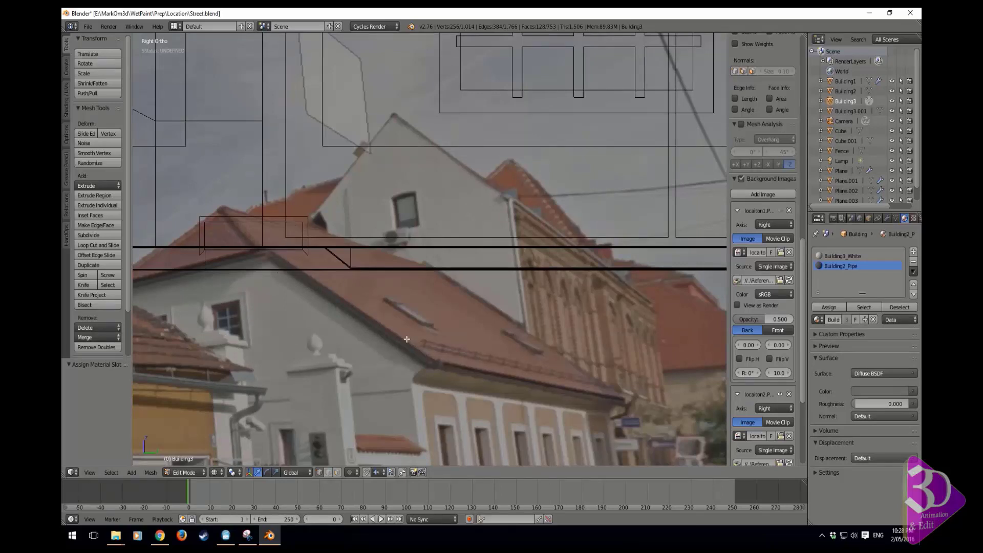
- Check the lower walls in the reference photo, return to the Compositing layout and show Building3 in solid shading
middle_click_drag(407, 339, 428, 229, "shift")
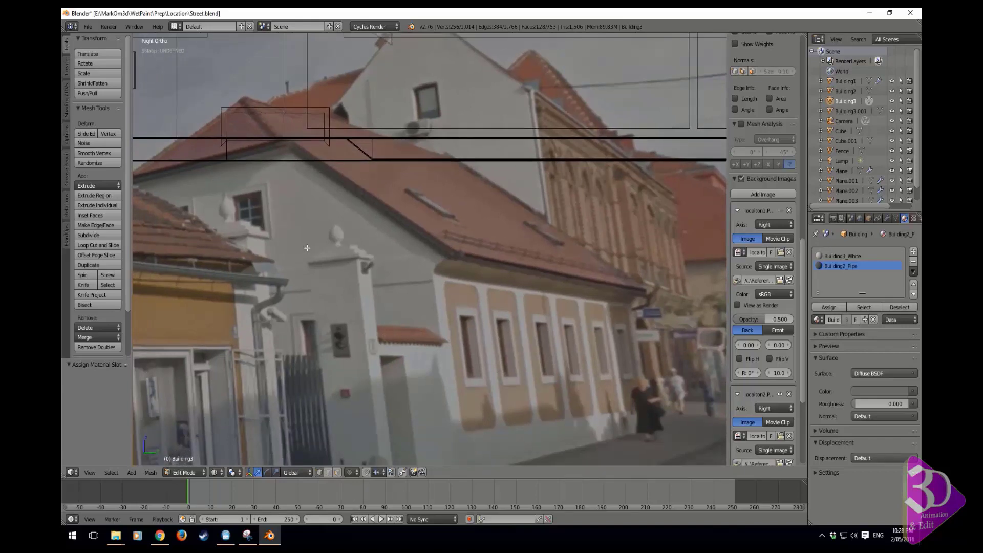
left_click(175, 27)
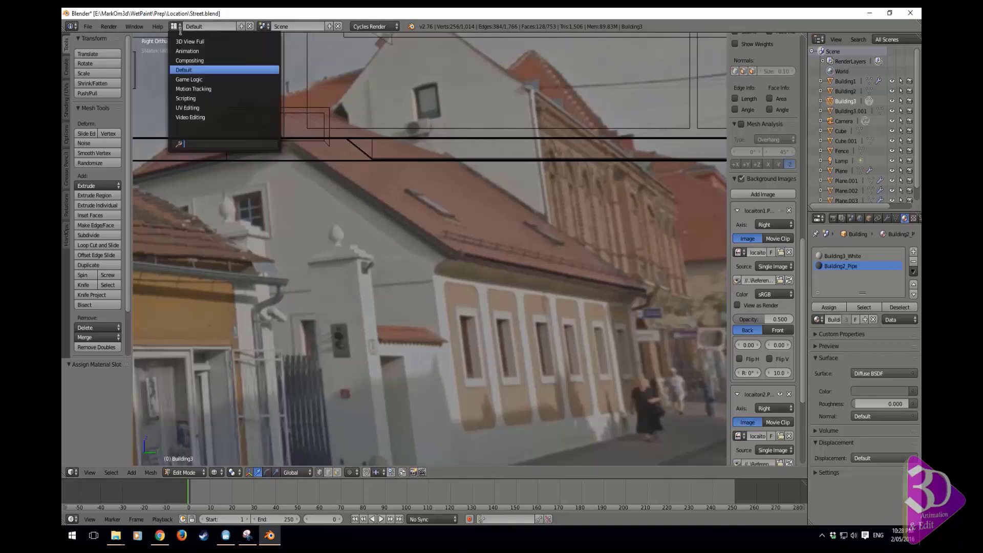
left_click(197, 59)
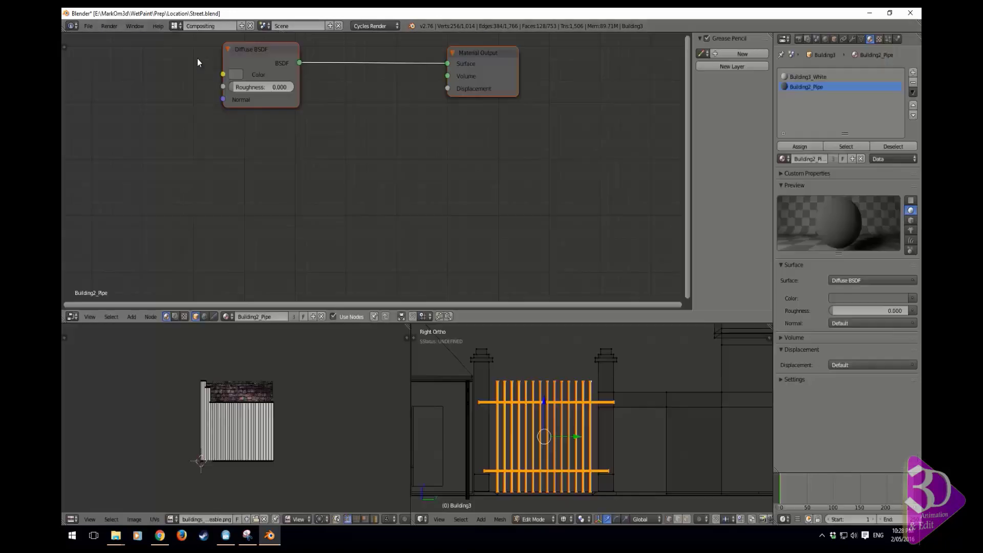
mouse_move(517, 409)
middle_mouse_down()
mouse_move(550, 405)
mouse_move(631, 468)
mouse_move(591, 406)
middle_mouse_up()
key("z")
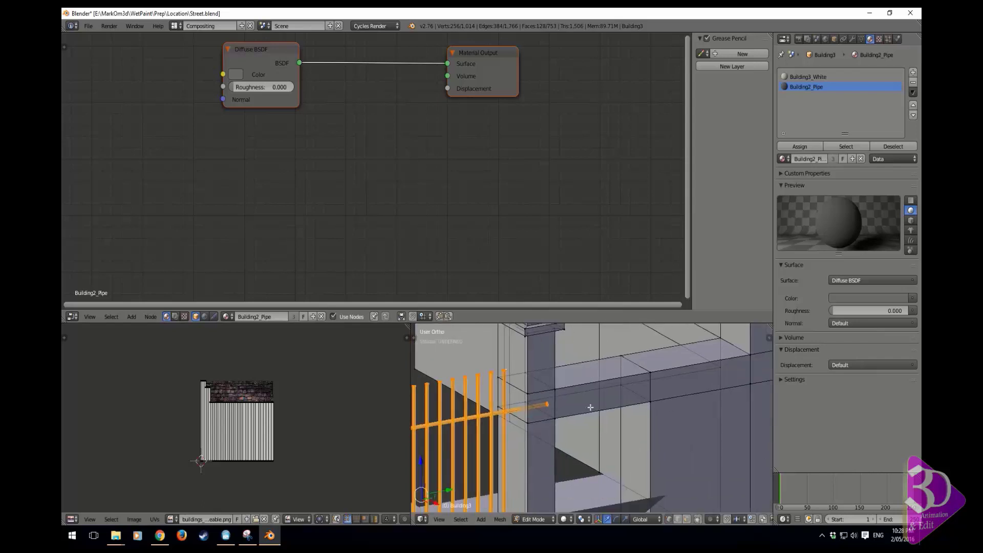
- Select the frame face loops of the gable window nearest the roof slope, including its sloped sill faces
scroll(635, 435, "down", 3)
mouse_move(585, 367)
middle_mouse_down("shift")
mouse_move(623, 458)
mouse_move(608, 488)
mouse_move(600, 368)
middle_mouse_up("shift")
scroll(600, 407, "up", 3)
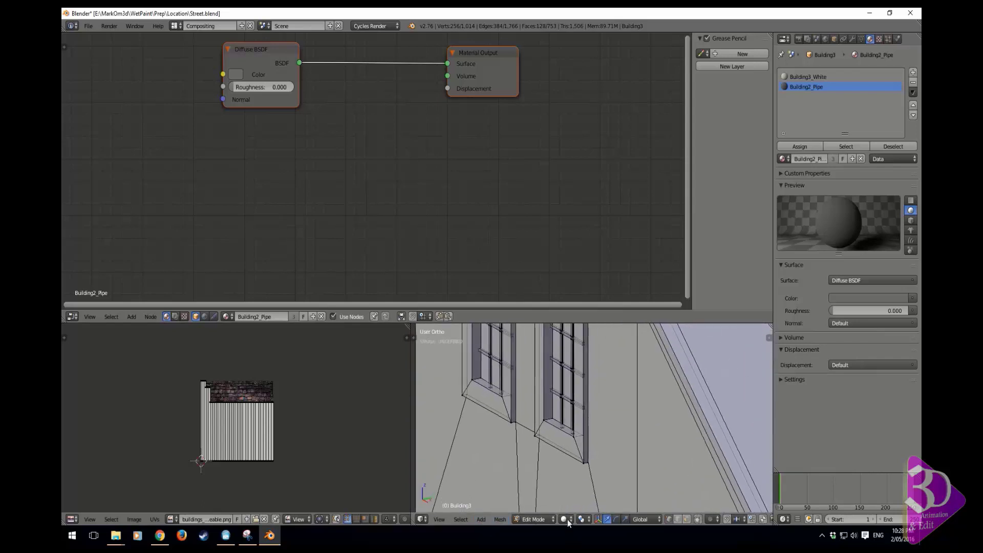
middle_click_drag(564, 461, 544, 460, "shift")
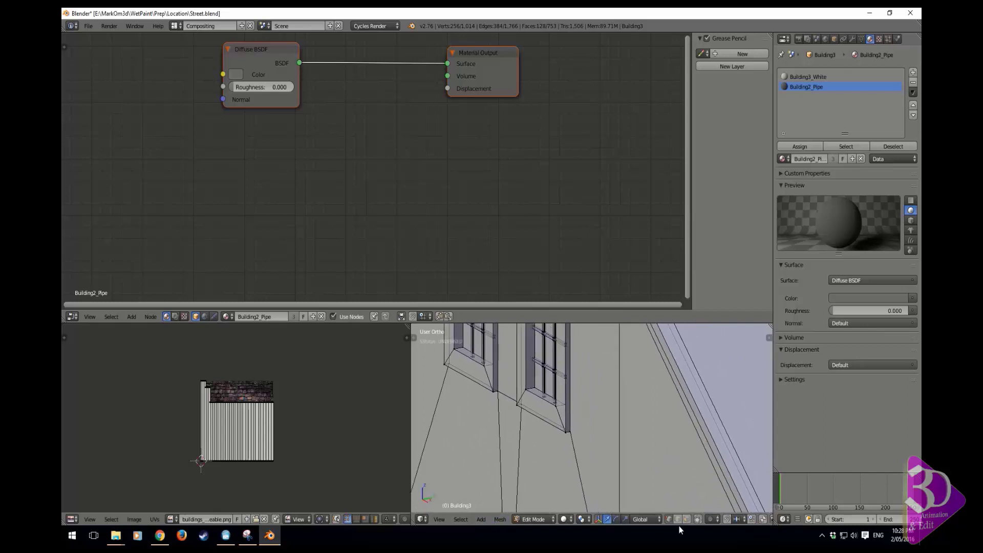
scroll(612, 443, "up", 3)
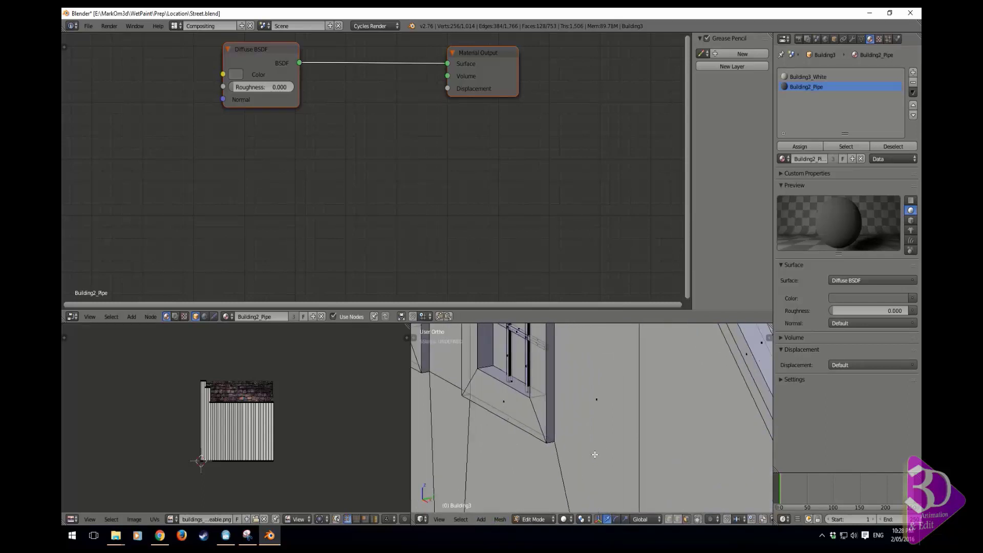
right_click(549, 442, "alt")
right_click(533, 408, "alt+shift")
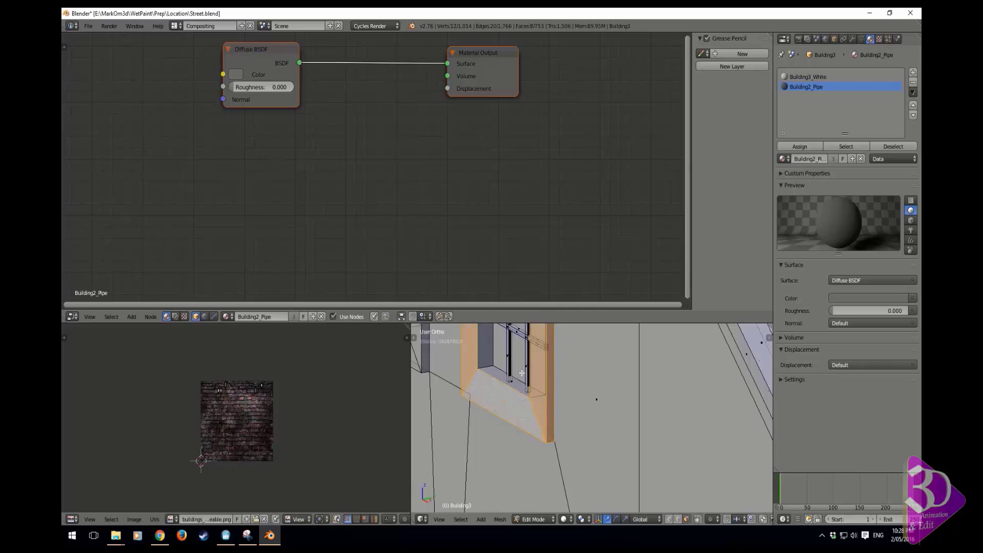
middle_click_drag(533, 408, 548, 450, "shift")
right_click(501, 408, "alt+shift")
middle_click_drag(500, 405, 560, 450, "shift")
- Add the frame face loops of the second gable window to the selection
scroll(516, 435, "down", 7)
middle_click_drag(492, 416, 547, 423, "shift")
scroll(547, 422, "up", 5)
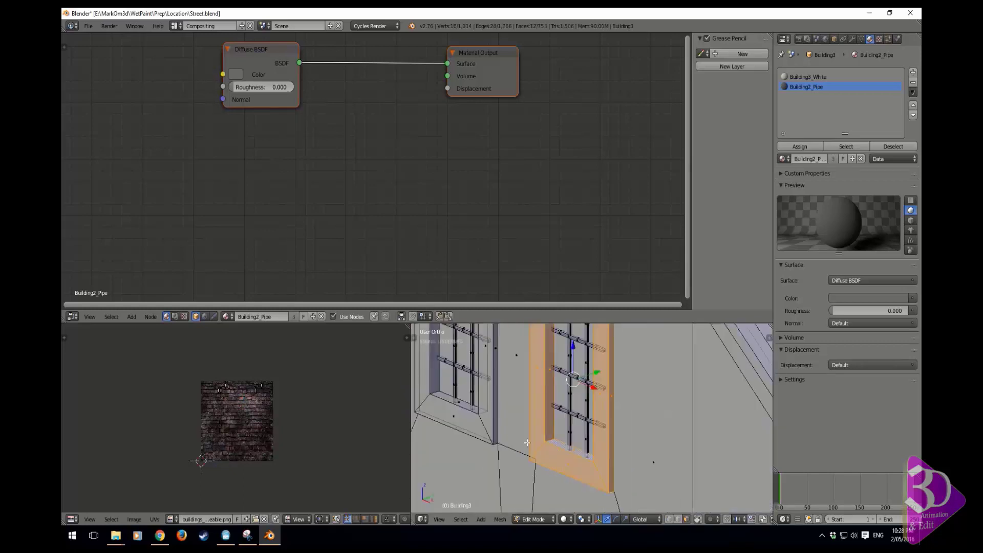
right_click(496, 445, "alt+shift")
right_click(484, 429, "alt+shift")
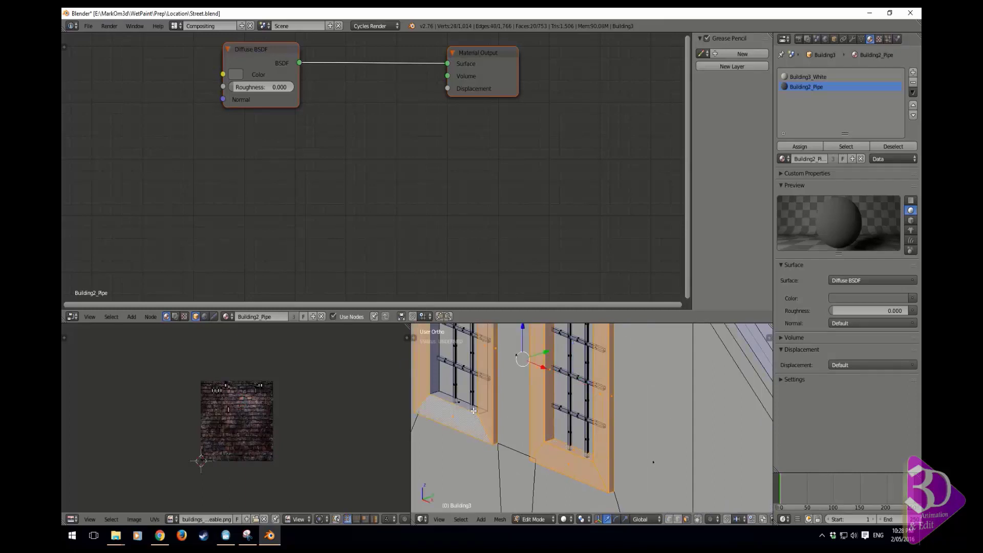
right_click(435, 390, "alt+shift")
- Add the edge face loop running along Building3's roof border to the selection
scroll(498, 408, "down", 8)
middle_click_drag(607, 435, 584, 466)
scroll(585, 465, "up", 2)
middle_click_drag(564, 507, 592, 428, "shift")
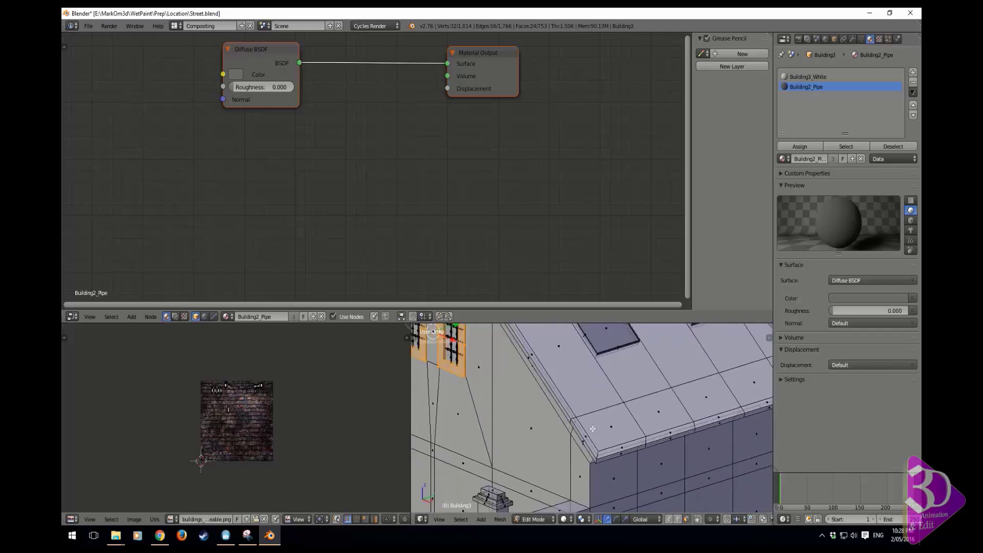
scroll(594, 458, "up", 2)
right_click(600, 470, "alt+shift")
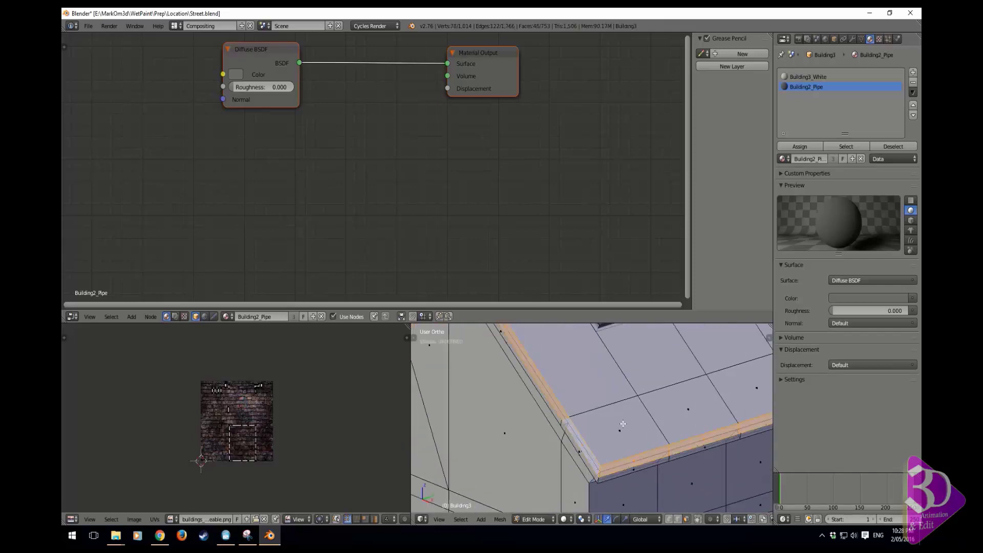
- Add the bottom row of roof faces along the eave to the selection, through to the far corner
right_click(621, 425, "shift")
right_click(683, 402, "shift")
right_click(730, 379, "shift")
scroll(730, 379, "down", 5)
right_click(688, 395, "shift")
right_click(713, 388, "shift")
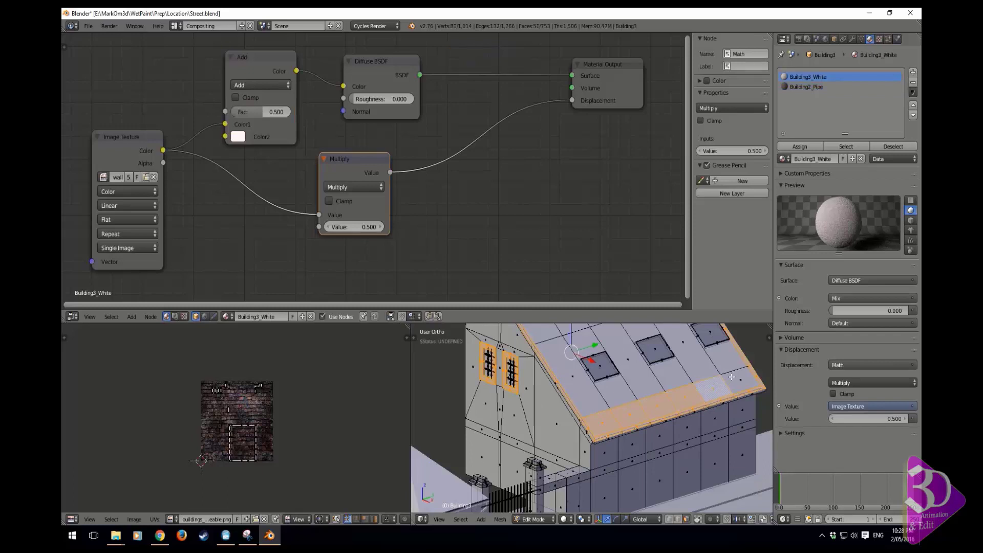
right_click(738, 380, "shift")
right_click(719, 350, "shift")
right_click(699, 352, "shift")
right_click(665, 365, "shift")
right_click(677, 382, "shift")
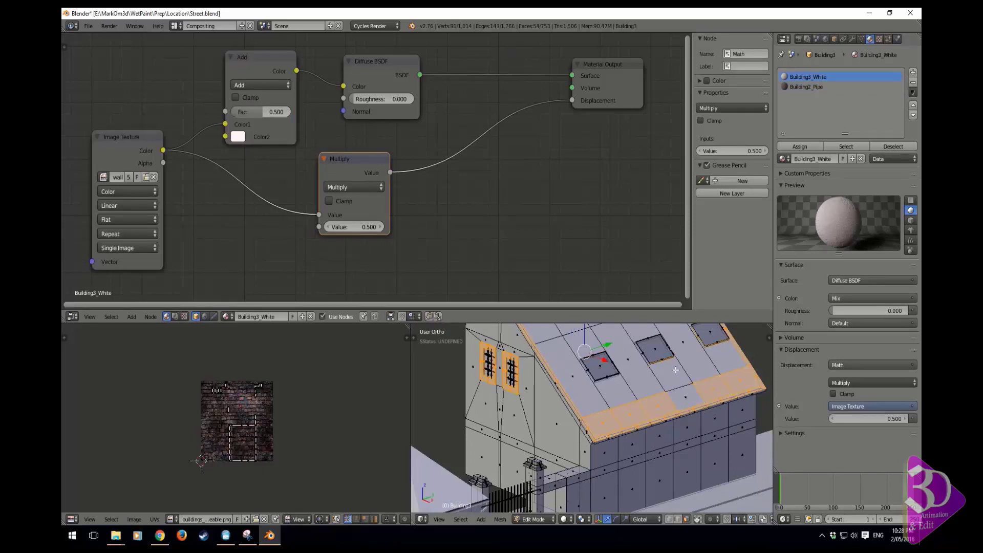
key("ctrl+z")
key("ctrl+z")
key("ctrl+z")
key("ctrl+z")
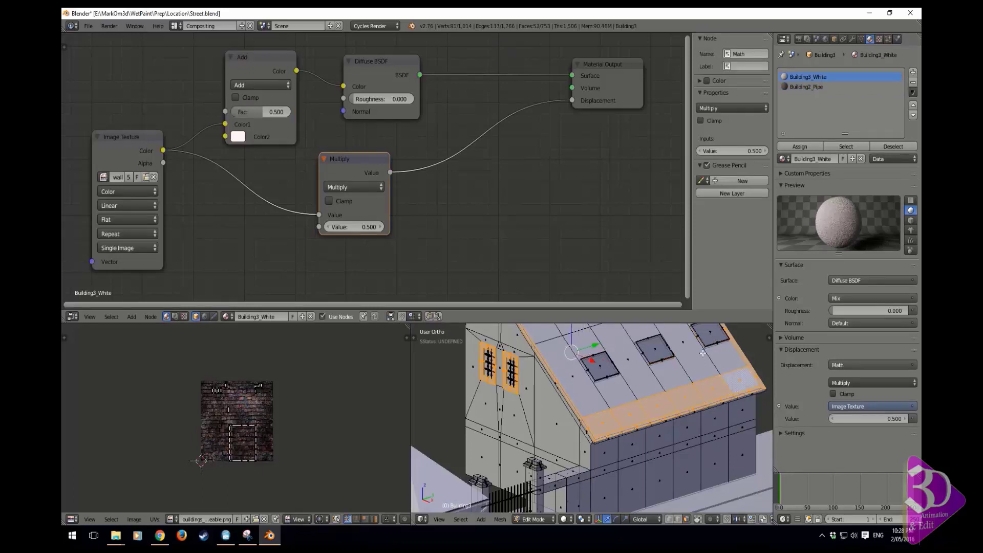
- Add the long roof faces beside and between the skylights to the selection
scroll(703, 352, "up", 3)
right_click(650, 346, "shift")
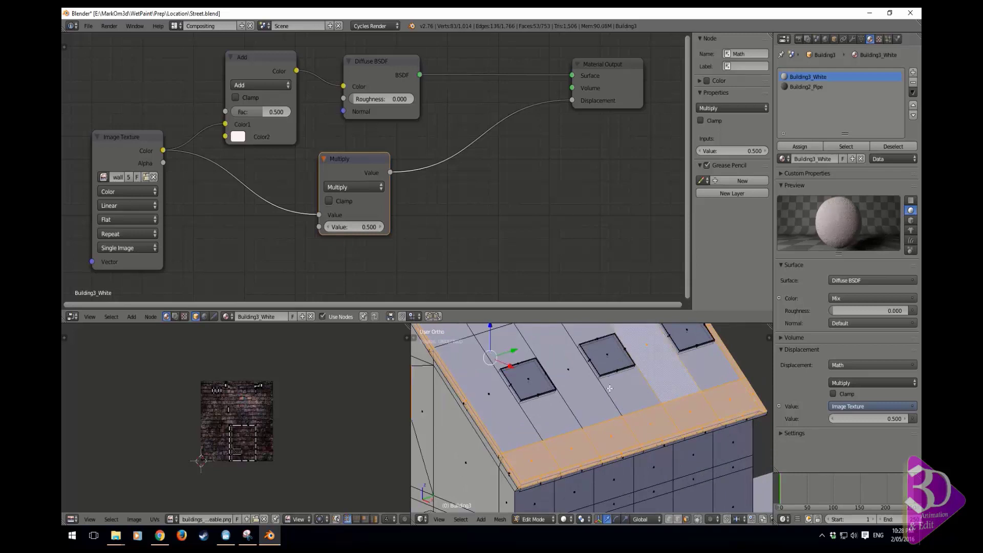
right_click(566, 372, "shift")
right_click(538, 407, "shift")
key("ctrl+z")
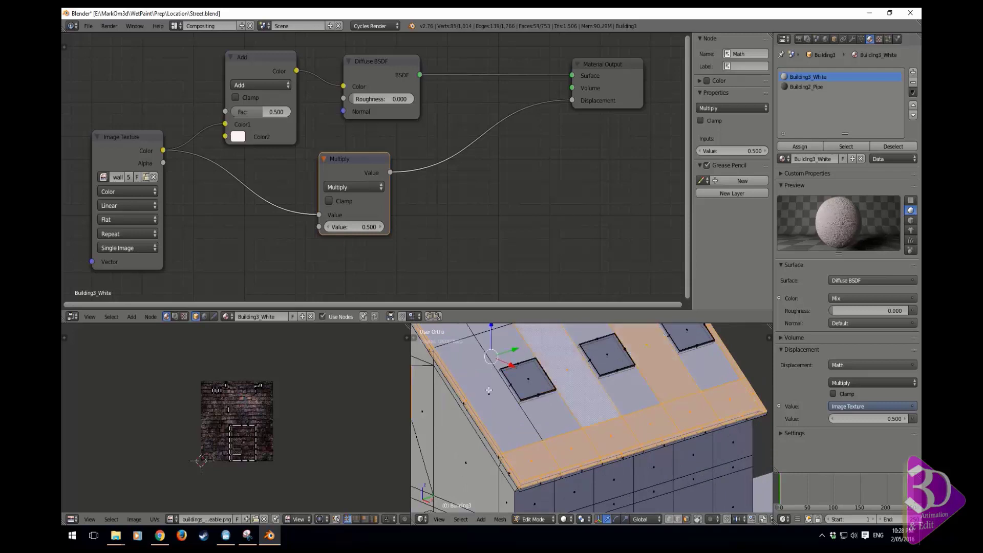
right_click(488, 397, "shift")
- Add the upper row of roof faces below the ridge to the selection
middle_click_drag(485, 374, 545, 475)
right_click(496, 414, "shift")
right_click(527, 395, "shift")
right_click(572, 383, "shift")
right_click(611, 369, "shift")
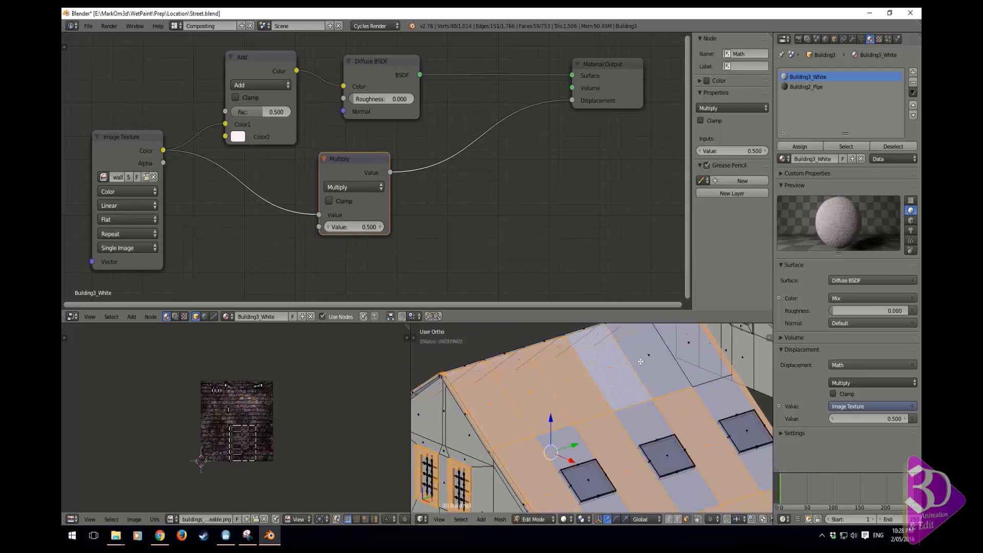
right_click(649, 357, "shift")
right_click(691, 351, "shift")
- Add the roof faces surrounding the three skylights to the selection, leaving out the skylights themselves
middle_click_drag(733, 417, 687, 414, "shift")
right_click(698, 432, "shift")
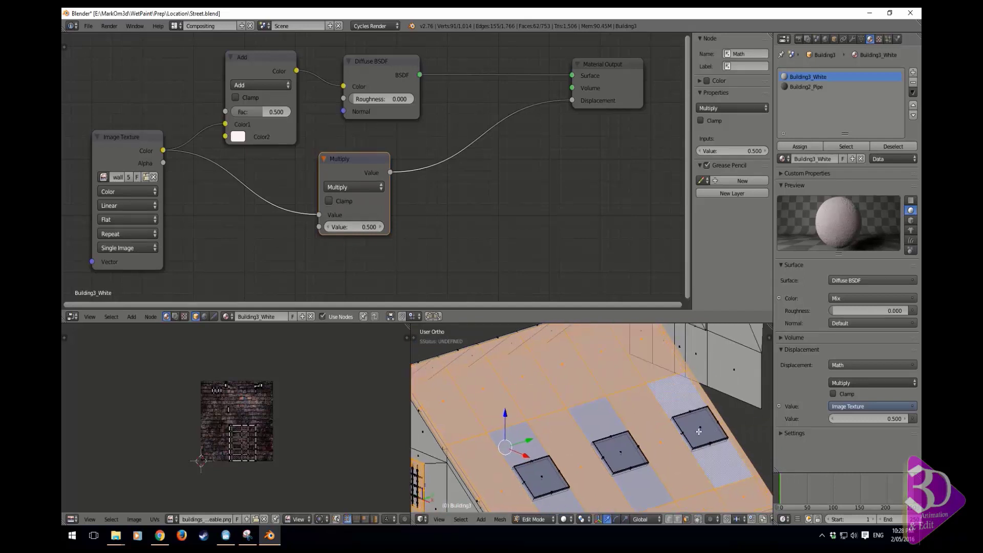
right_click(621, 456, "shift")
right_click(537, 482, "shift")
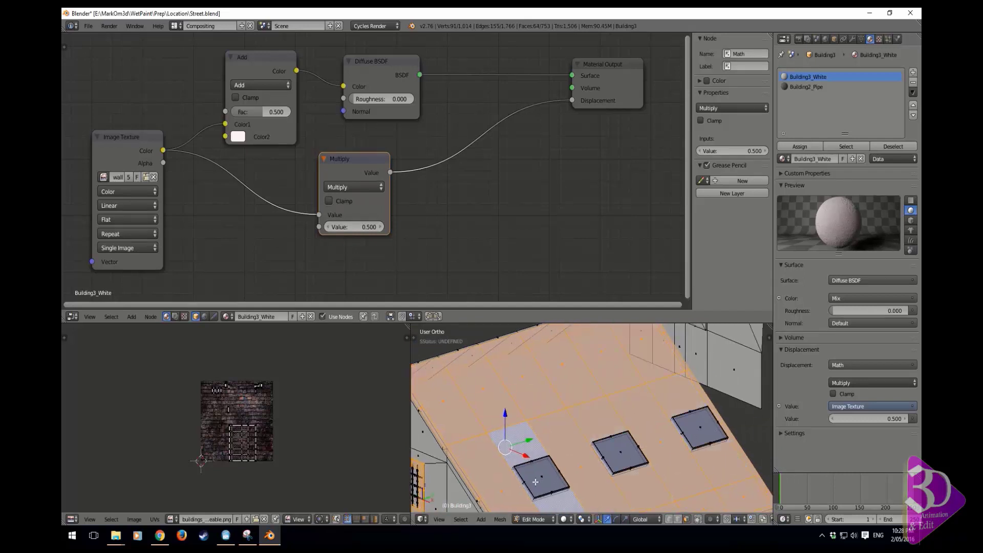
- Add the face loop beneath the roof's eave to the selection
middle_click_drag(553, 459, 704, 420)
scroll(681, 412, "down", 3)
right_click(650, 404, "alt+shift")
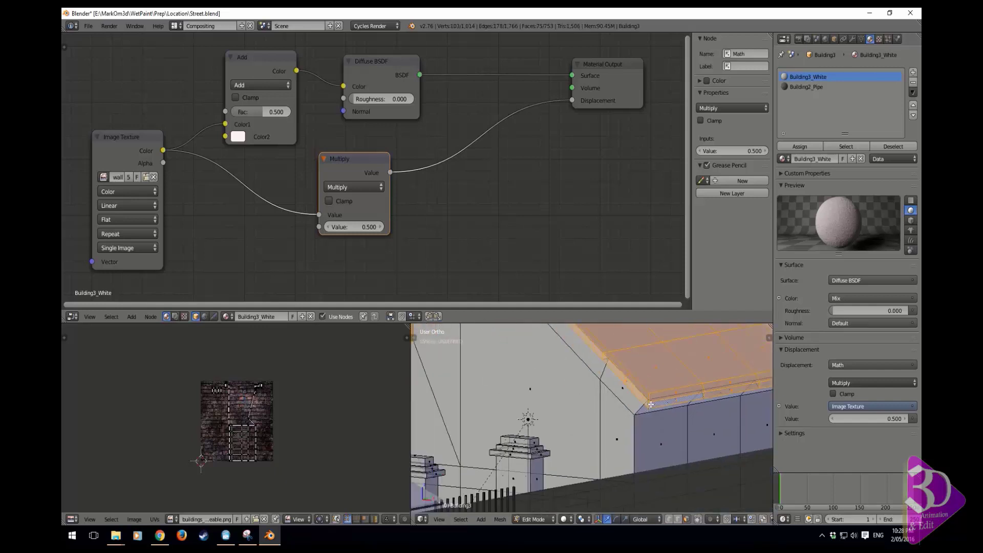
- Add the linked top cap blocks of both gate pillars to the selection
middle_click_drag(597, 445, 603, 424)
scroll(602, 423, "up", 3)
key("l")
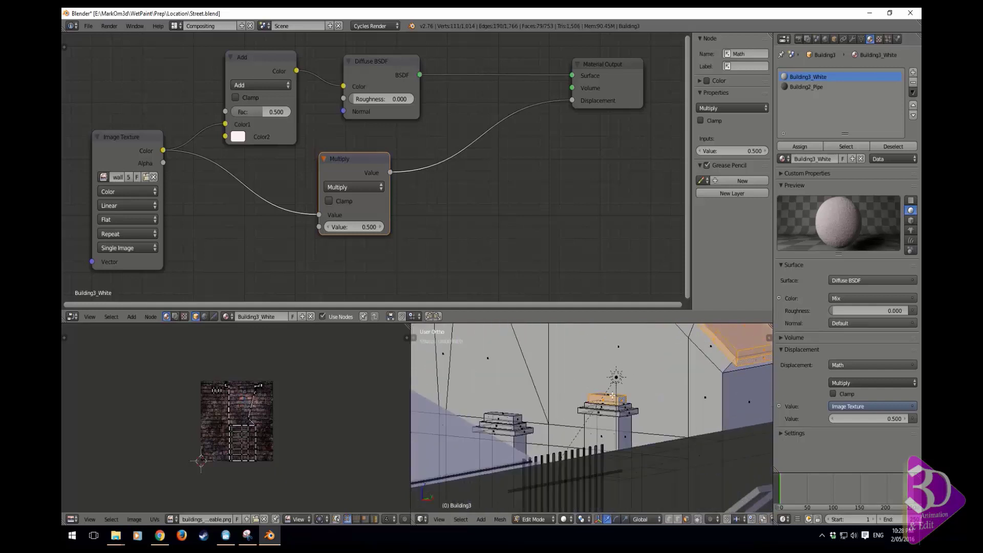
key("l")
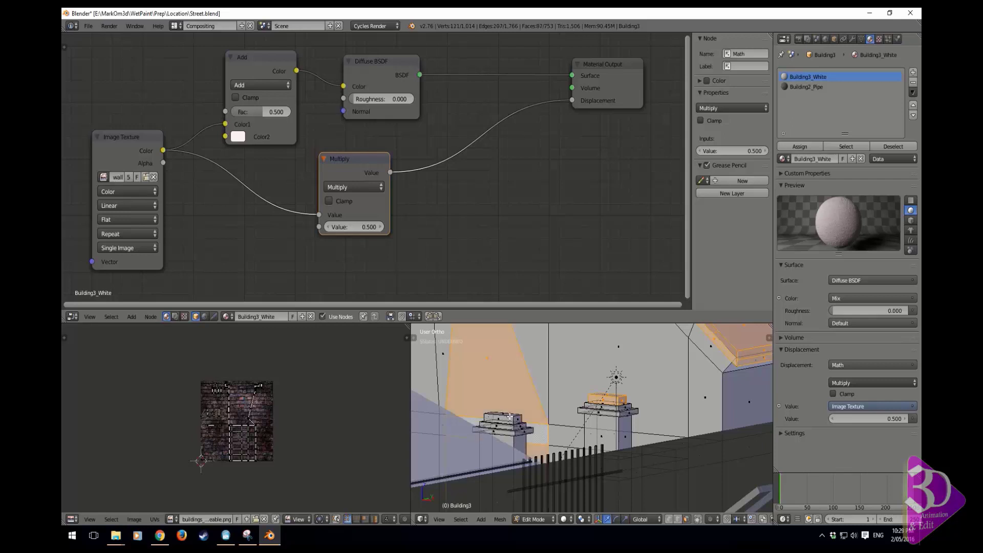
key("ctrl+z")
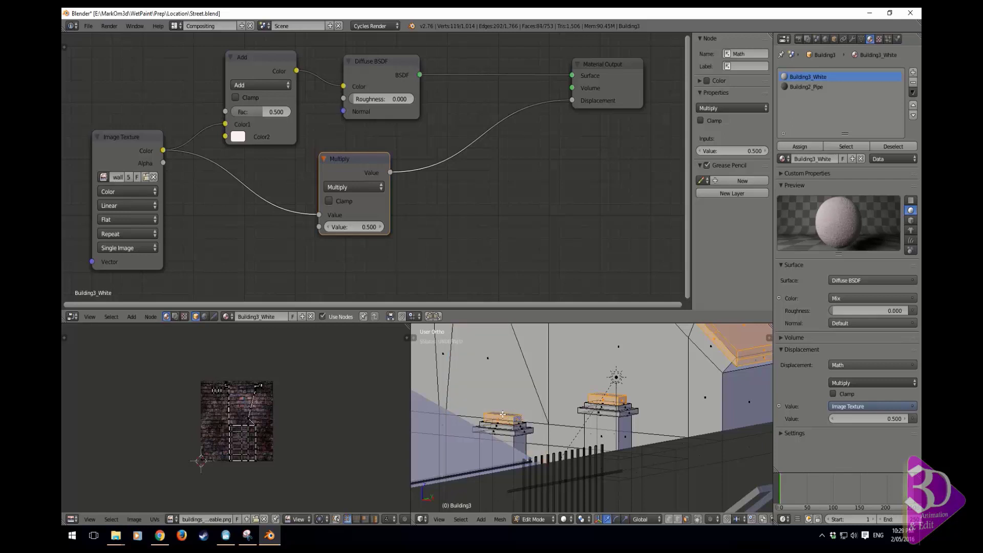
- Add a material slot to Building3 holding a single-user copy of Building3_White, renamed Building3_Brown
scroll(599, 409, "down", 8)
middle_click_drag(661, 368, 625, 424, "shift")
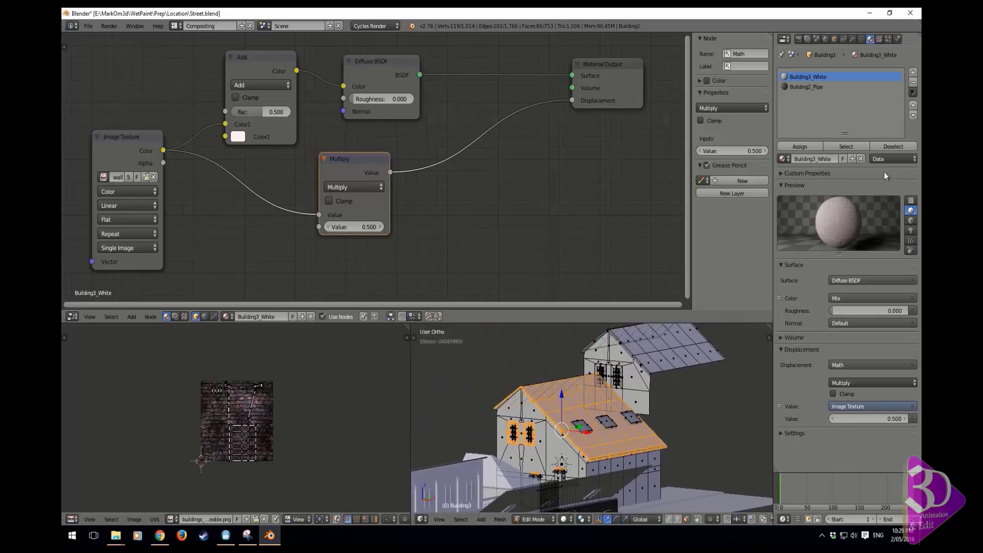
left_click(912, 73)
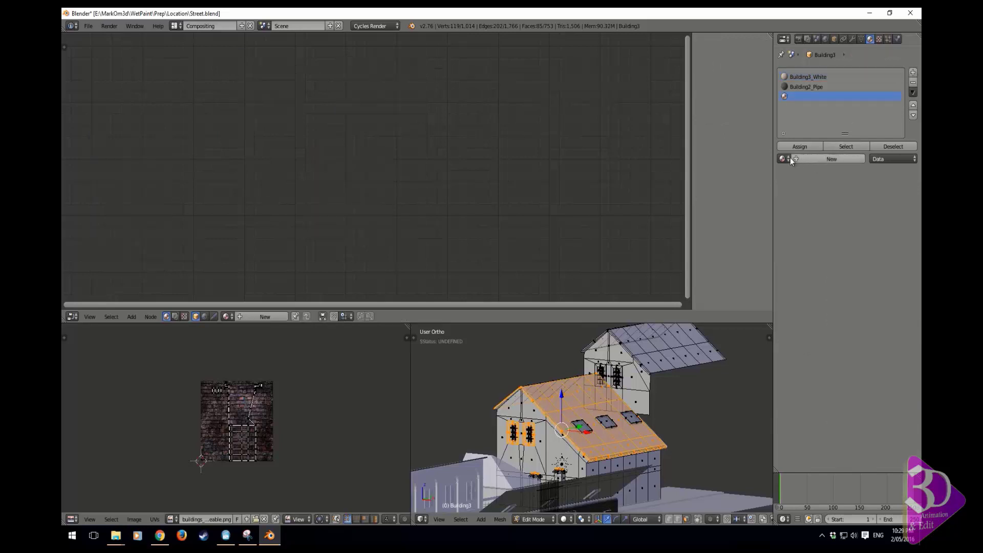
left_click(811, 75)
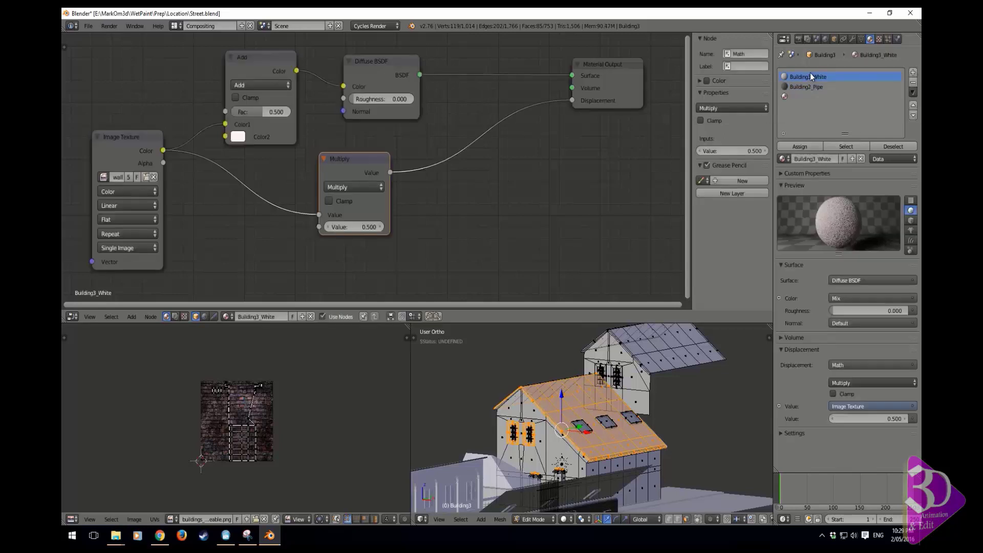
left_click(791, 96)
left_click(783, 159)
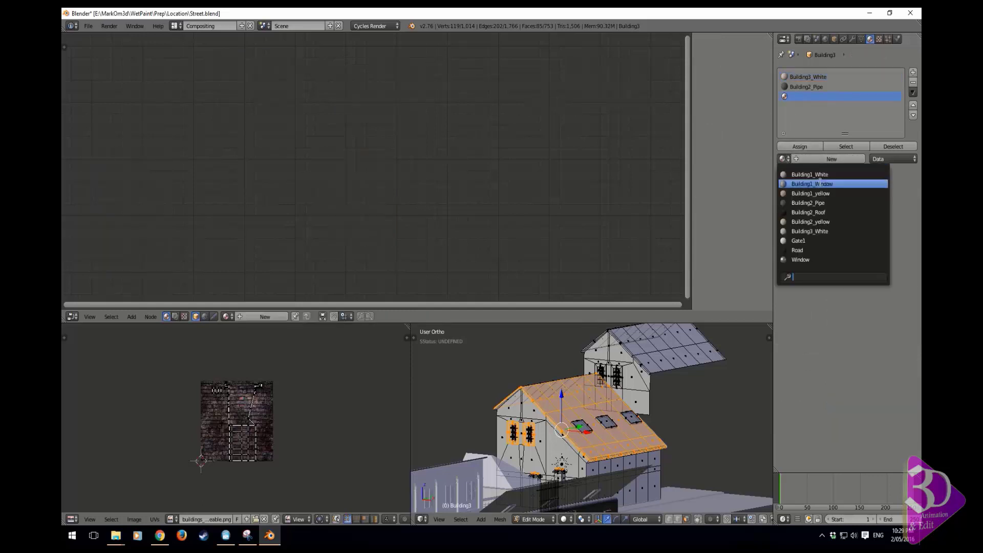
left_click(824, 233)
left_click(846, 158)
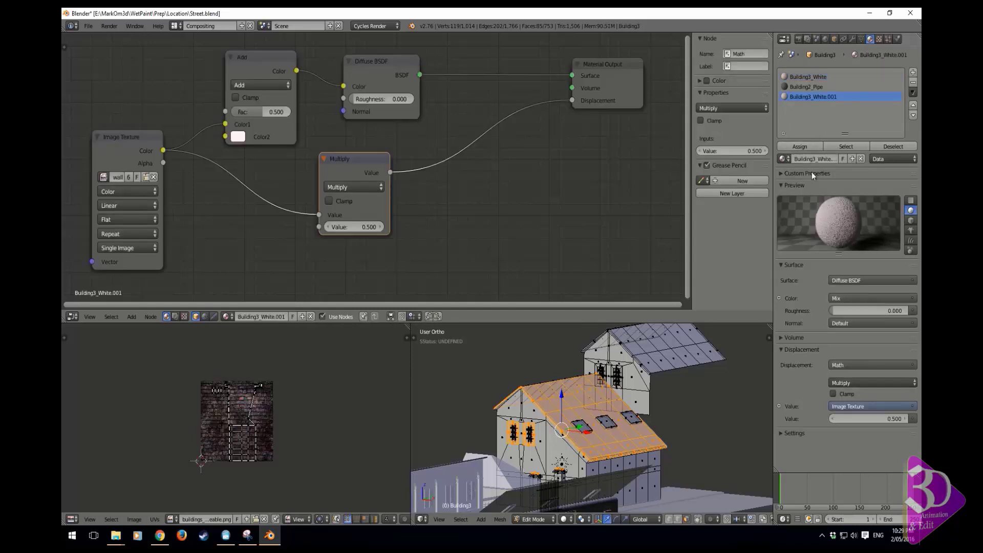
left_click_drag(813, 159, 862, 187)
type("Brown")
key("Return")
- Change the Add node's second color in Building3_Brown to a slightly darkened reddish brown
left_click(238, 136)
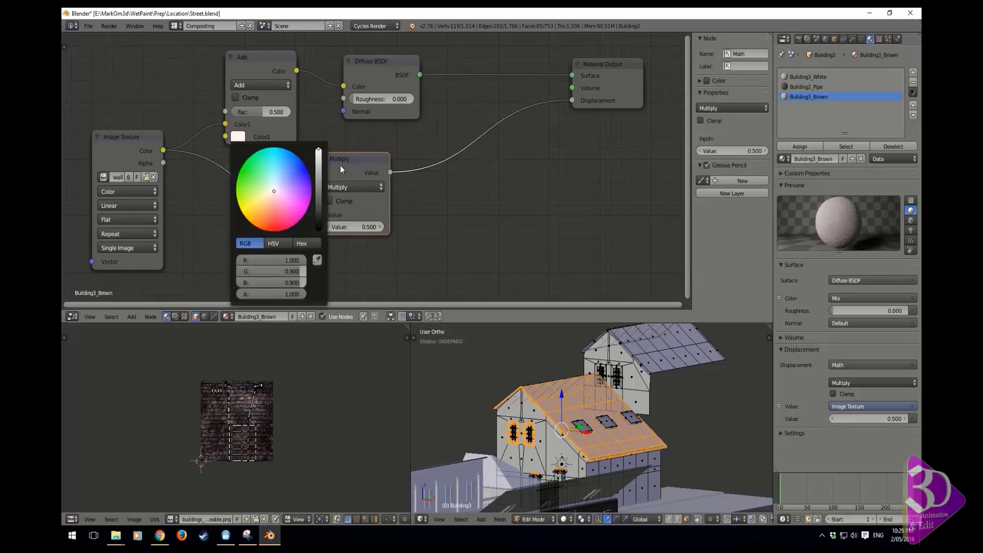
left_click(271, 219)
left_click_drag(271, 218, 269, 221)
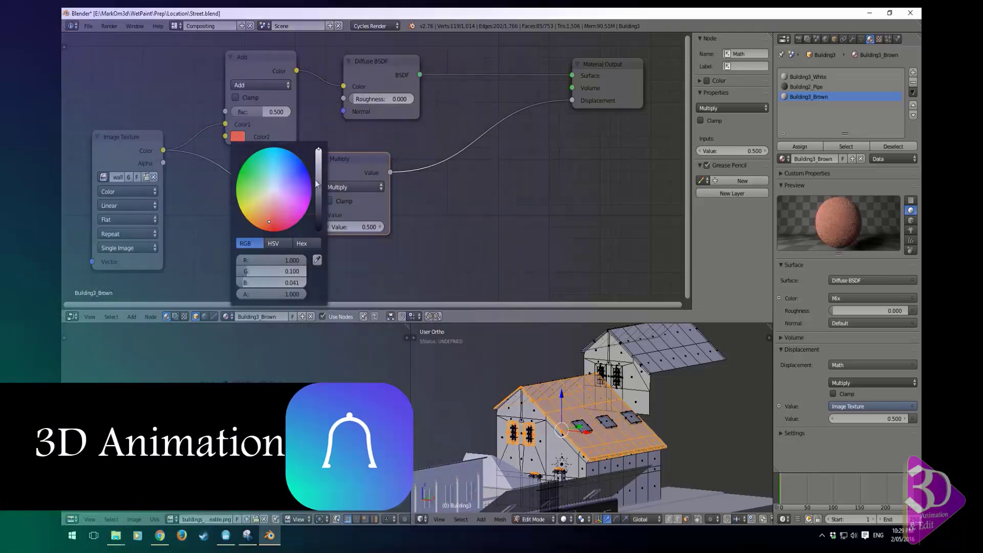
left_click_drag(318, 178, 318, 171)
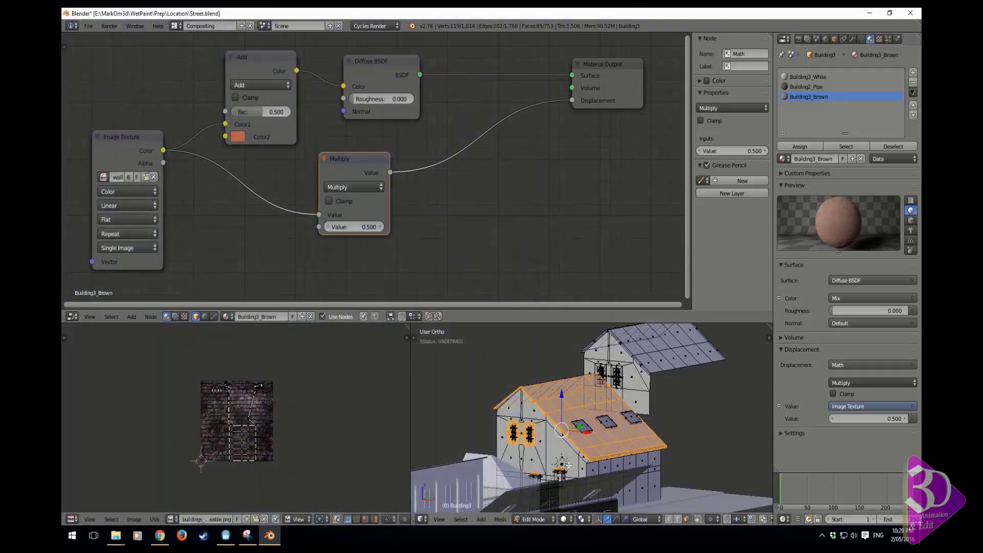
- Apply Building3_Brown to the selected faces, render the scene and inspect Building3's roof in the result
key("F12")
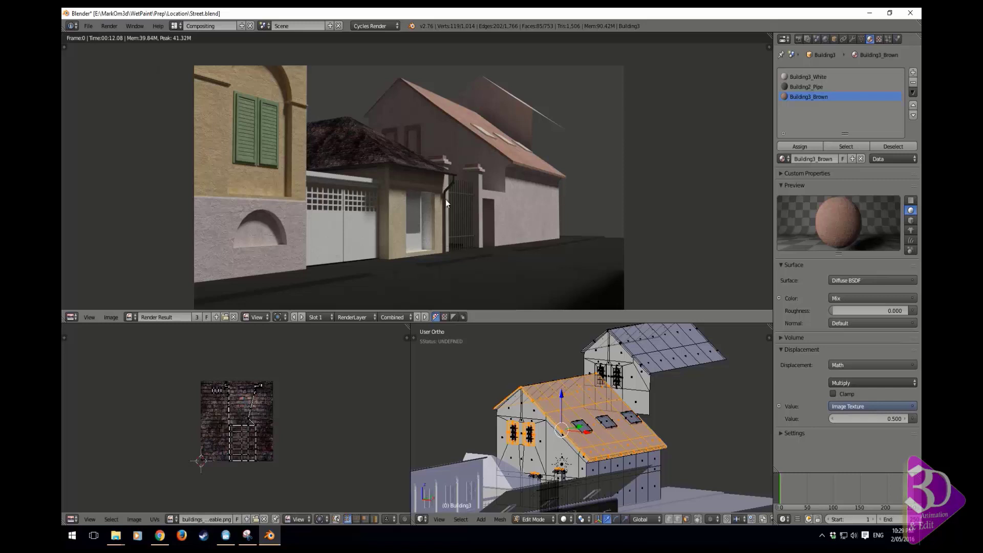
middle_click_drag(446, 201, 486, 223)
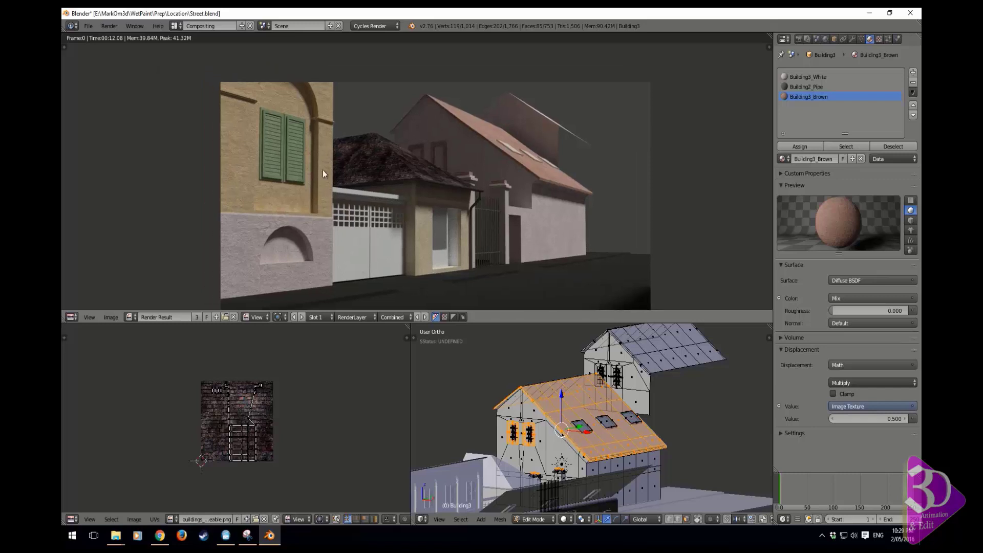
middle_click_drag(323, 170, 358, 190)
scroll(474, 176, "up", 1)
- Select the lower-row roof faces and the first upper-row faces of Building3's rear house
scroll(657, 462, "up", 4)
middle_click_drag(656, 461, 604, 470, "shift")
scroll(579, 476, "up", 1)
right_click(583, 453)
right_click(628, 448, "shift")
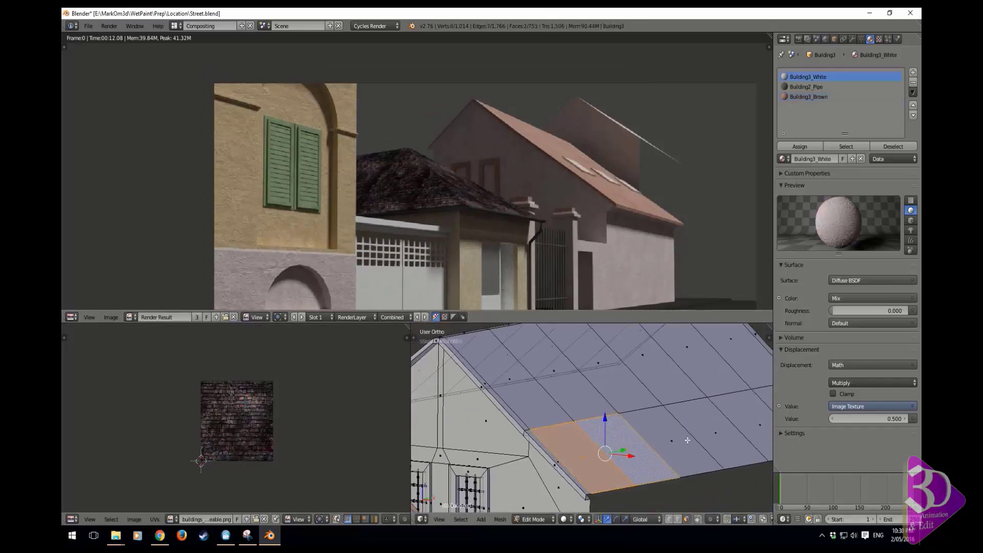
right_click(710, 431, "shift")
right_click(747, 427, "shift")
right_click(670, 440, "shift")
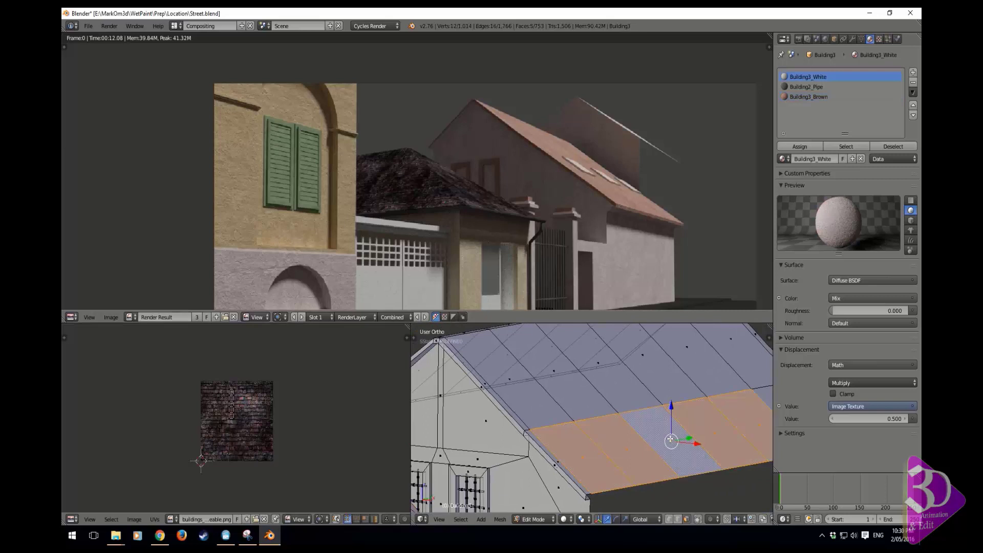
right_click(510, 377, "shift")
right_click(564, 370, "shift")
middle_click_drag(566, 371, 494, 405, "shift")
scroll(491, 406, "down", 3)
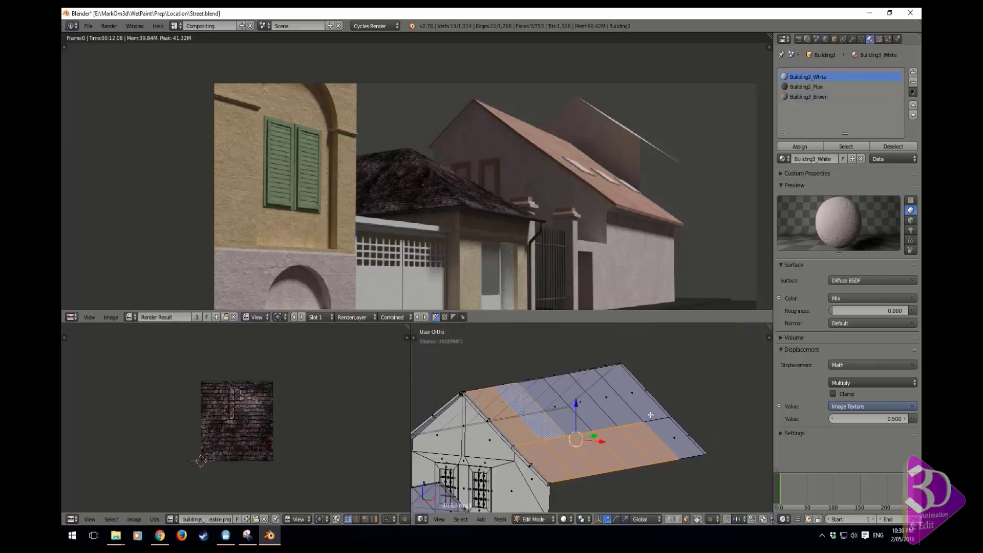
- Box-select all roof faces of the rear house in the right-side wireframe view, adding them to the selection
key("KP_3")
scroll(651, 414, "down", 3)
middle_click_drag(707, 432, 587, 400, "shift")
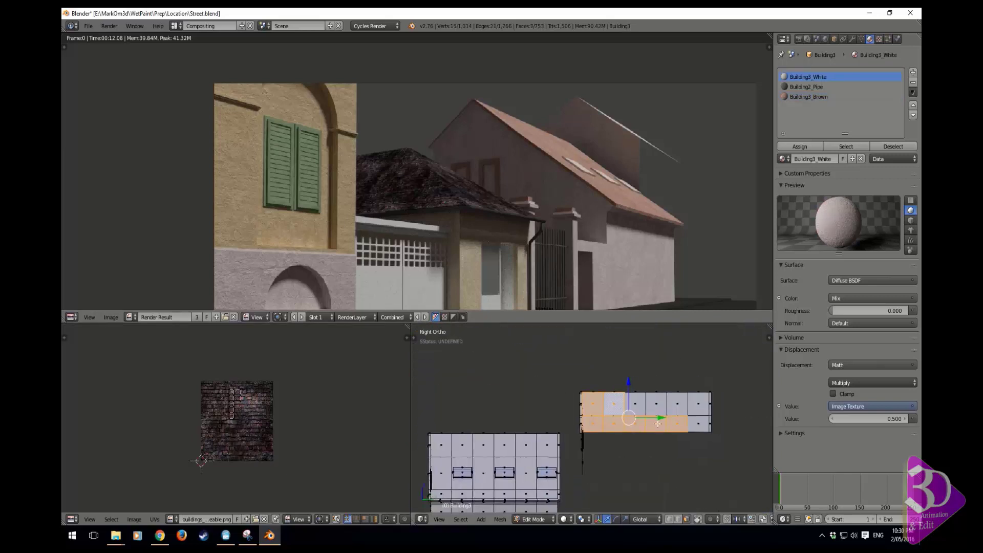
key("z")
key("b")
left_click_drag(739, 377, 589, 455)
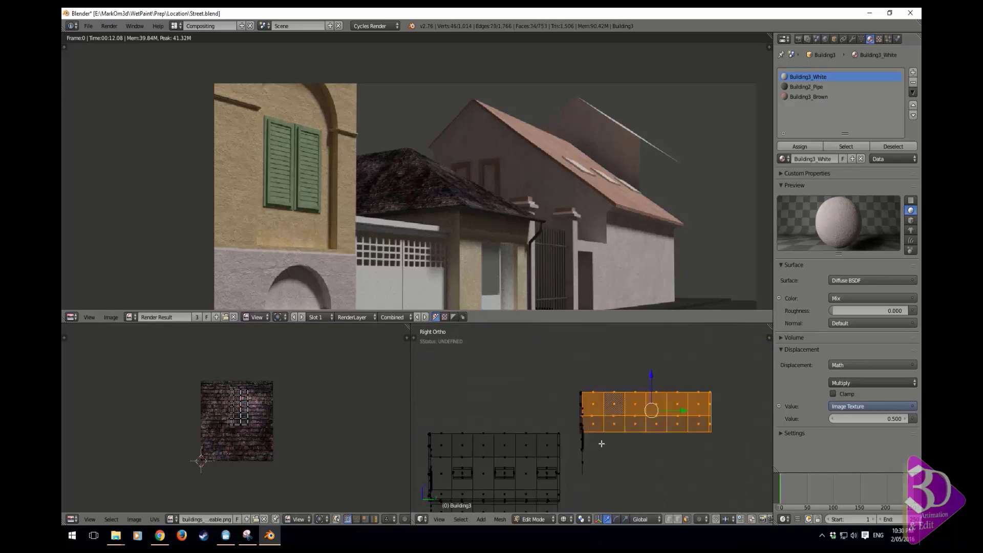
key("z")
- Add the face loops of the rear roof's gable-end trim to the selection
mouse_move(601, 444)
middle_mouse_down()
mouse_move(512, 430)
mouse_move(585, 417)
middle_mouse_up()
scroll(586, 417, "up", 6)
mouse_move(515, 381)
middle_mouse_down("shift")
mouse_move(555, 408)
mouse_move(594, 414)
middle_mouse_up("shift")
scroll(594, 415, "up", 3)
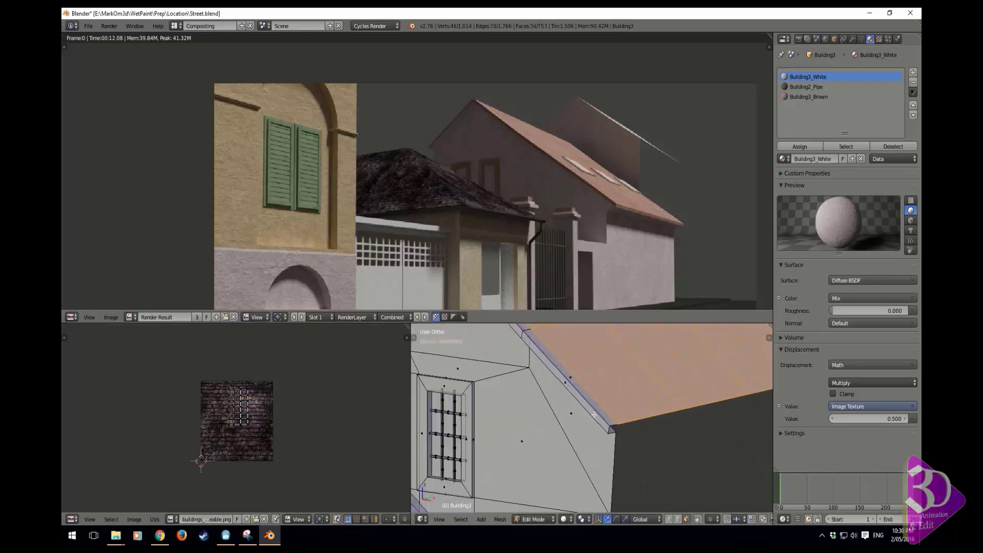
right_click(528, 329, "alt+shift")
right_click(521, 333, "alt+shift")
- Add the surround faces of the rear gable's first barred window to the selection, including their outer side loop
middle_click_drag(431, 379, 561, 409, "shift")
right_click(554, 412, "alt+shift")
middle_click_drag(600, 435, 553, 362, "shift")
scroll(554, 362, "up", 4)
middle_click_drag(561, 437, 669, 402, "shift")
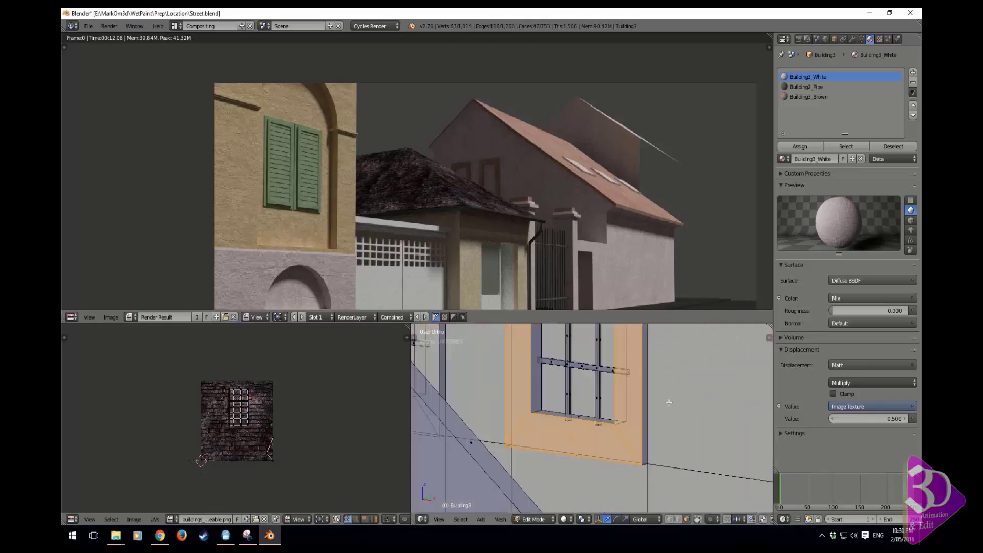
scroll(669, 401, "up", 3)
middle_click_drag(491, 484, 620, 443, "shift")
right_click(587, 432, "alt+shift")
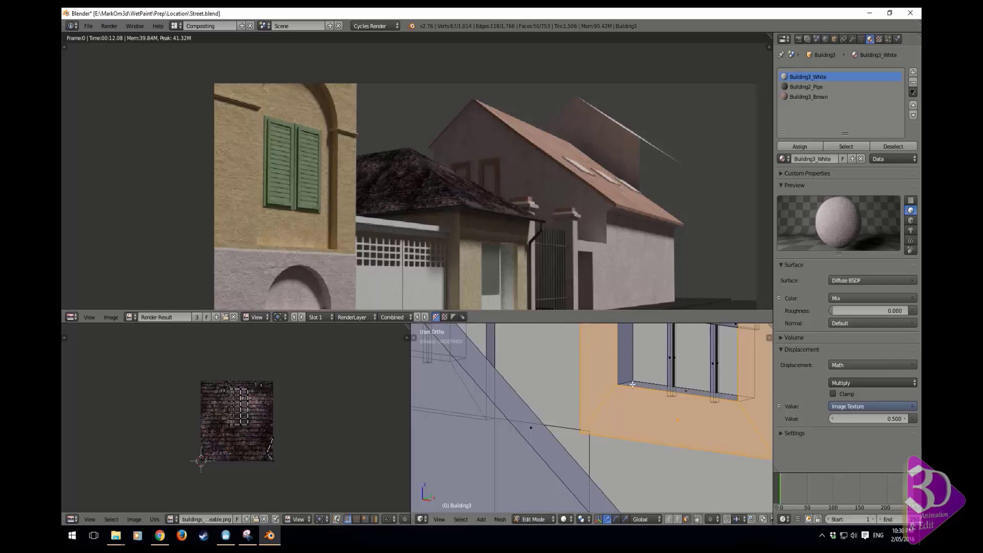
- Add the neighbouring window's surround to the selection and assign Building3_Brown to all selected faces
middle_click_drag(563, 362, 509, 444, "shift")
right_click(493, 413, "alt+shift")
right_click(478, 425, "alt+shift")
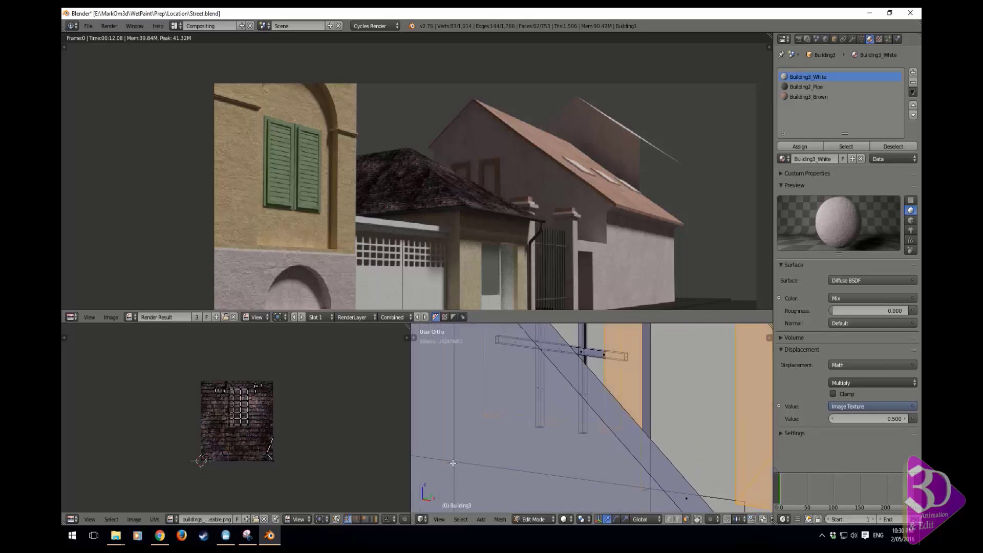
right_click(462, 462, "alt+shift")
scroll(609, 361, "down", 6)
middle_click_drag(614, 355, 585, 475, "shift")
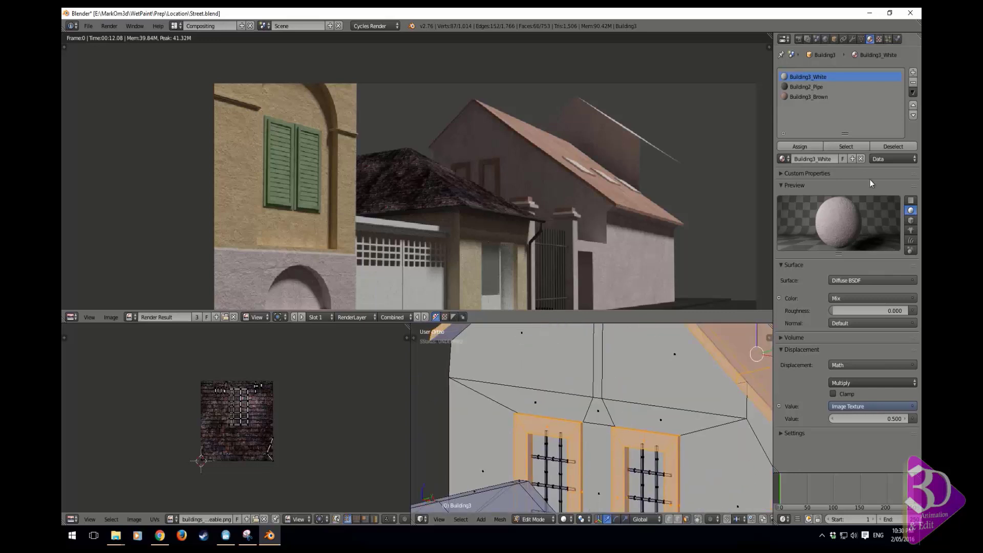
left_click(805, 98)
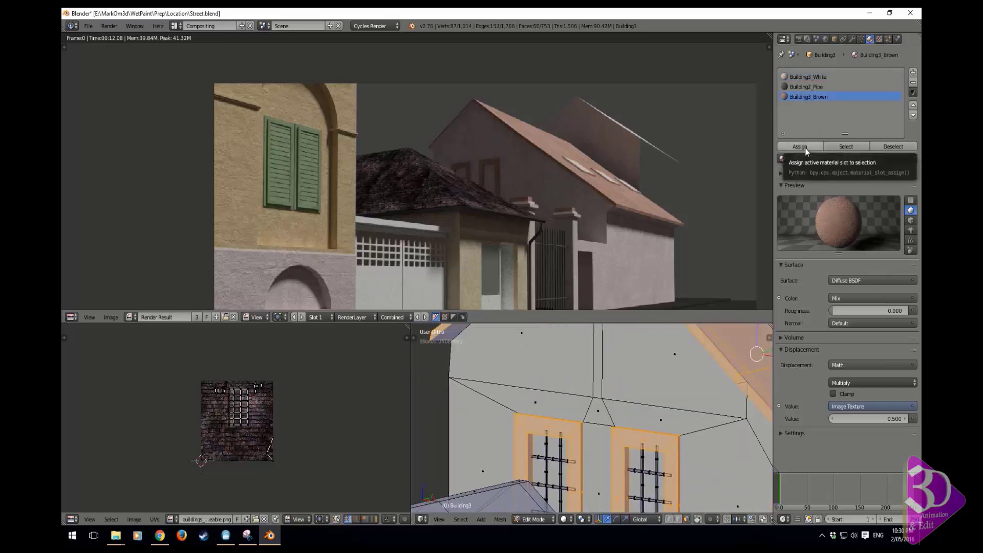
- Select the linked vertical and horizontal bars of the rear gable window partly hidden by the front roof
scroll(585, 416, "up", 6)
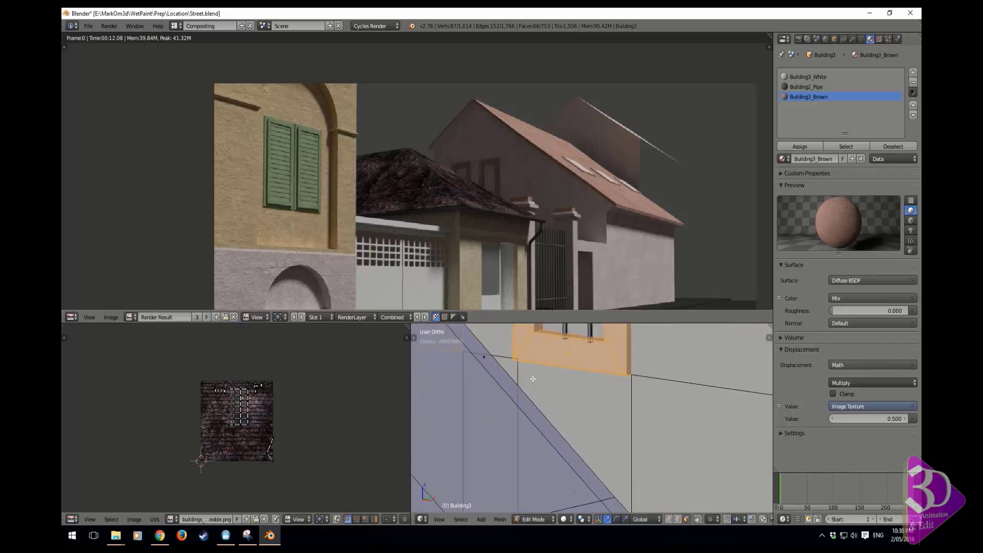
right_click(523, 359)
right_click(531, 361, "shift")
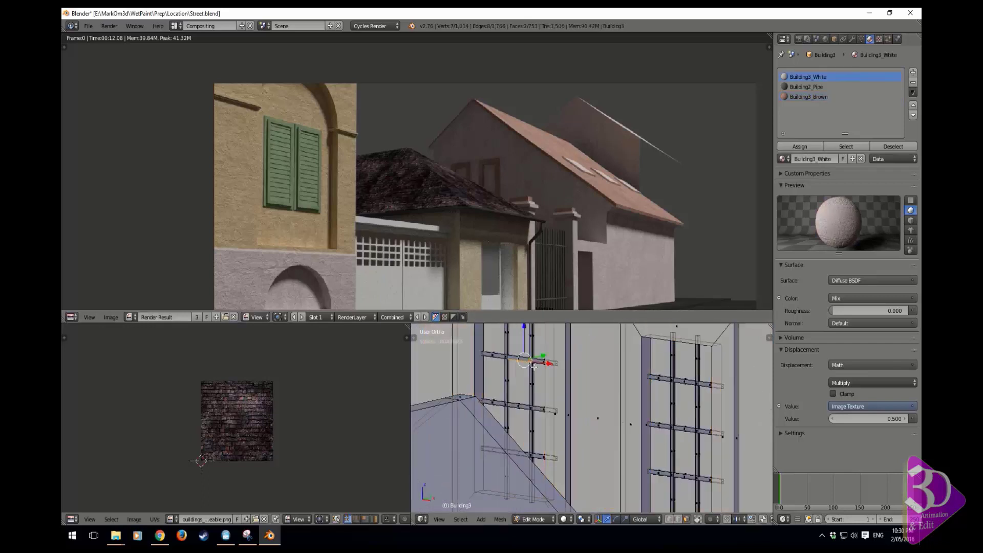
right_click(531, 385, "shift")
right_click(523, 406, "shift")
right_click(508, 407, "shift")
right_click(506, 441, "shift")
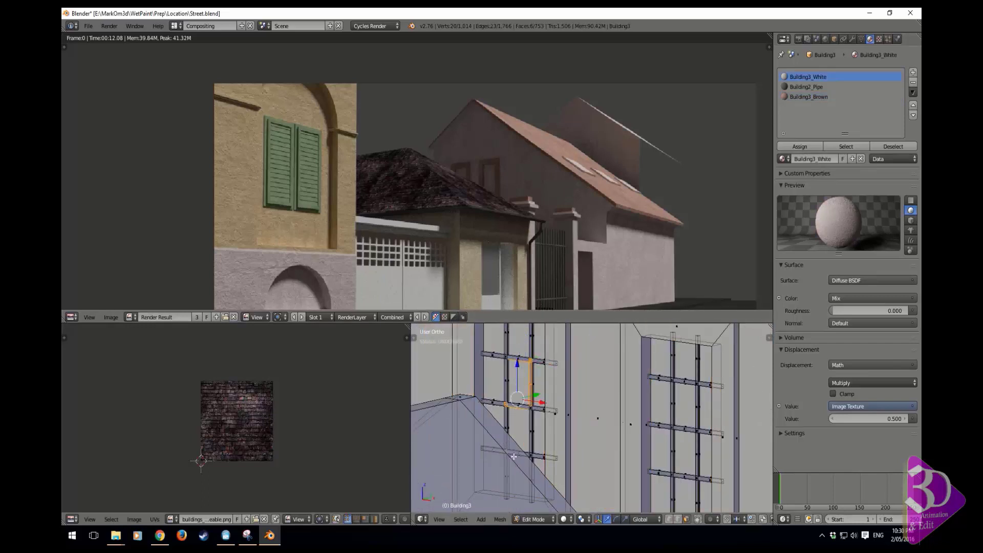
right_click(521, 452, "shift")
key("ctrl+l")
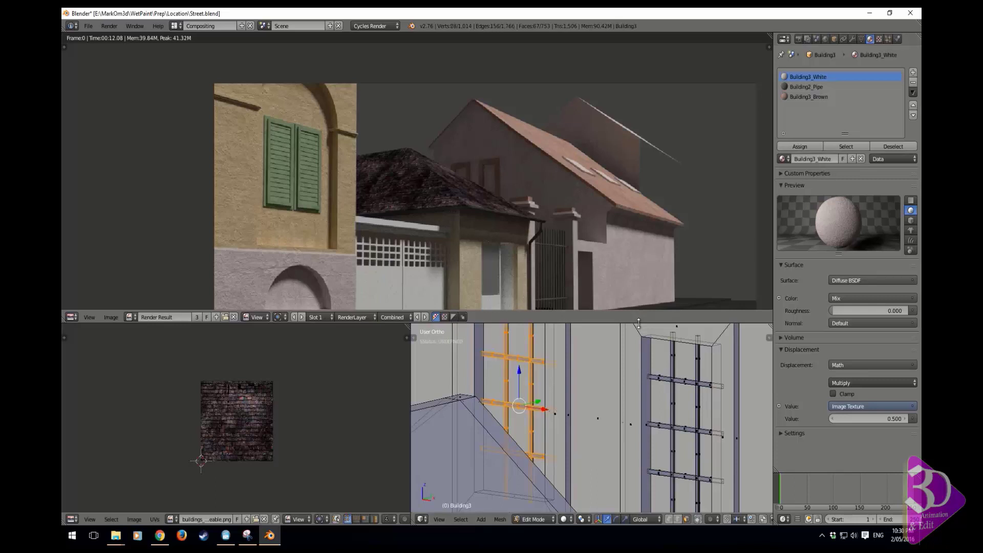
- Add all linked bars of the second rear gable window to the selection
middle_click_drag(702, 395, 657, 365, "shift")
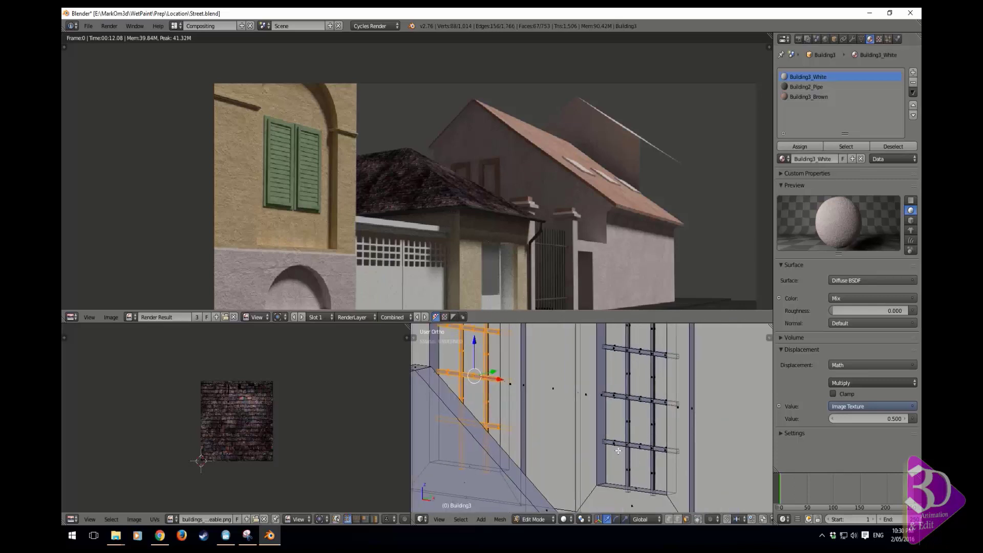
right_click(626, 430, "shift")
right_click(631, 398, "shift")
right_click(609, 394, "shift")
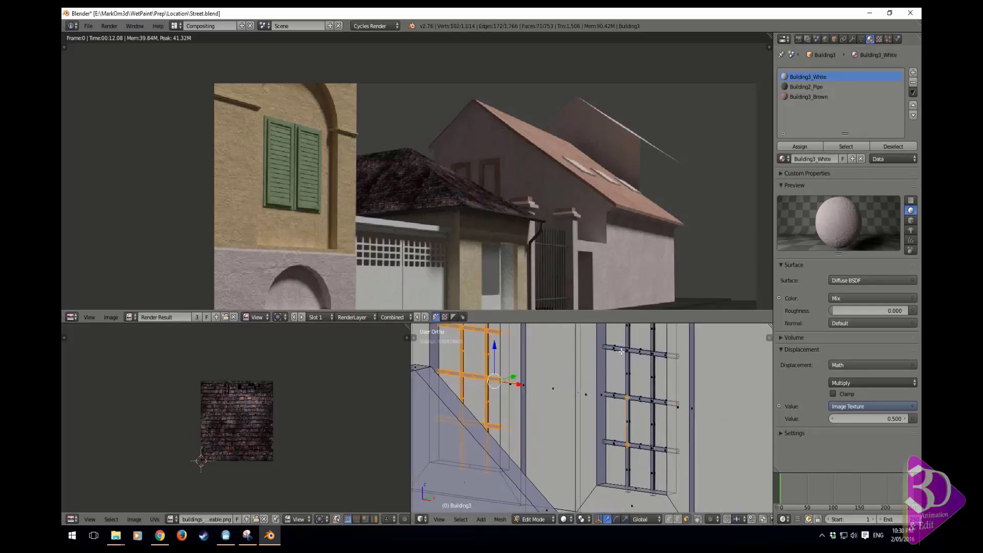
right_click(614, 349, "shift")
right_click(655, 354, "shift")
key("ctrl+l")
- Add all linked bars of the front house's two gable windows to the selection
scroll(603, 480, "down", 7)
middle_click_drag(603, 480, 761, 395)
scroll(599, 430, "up", 4)
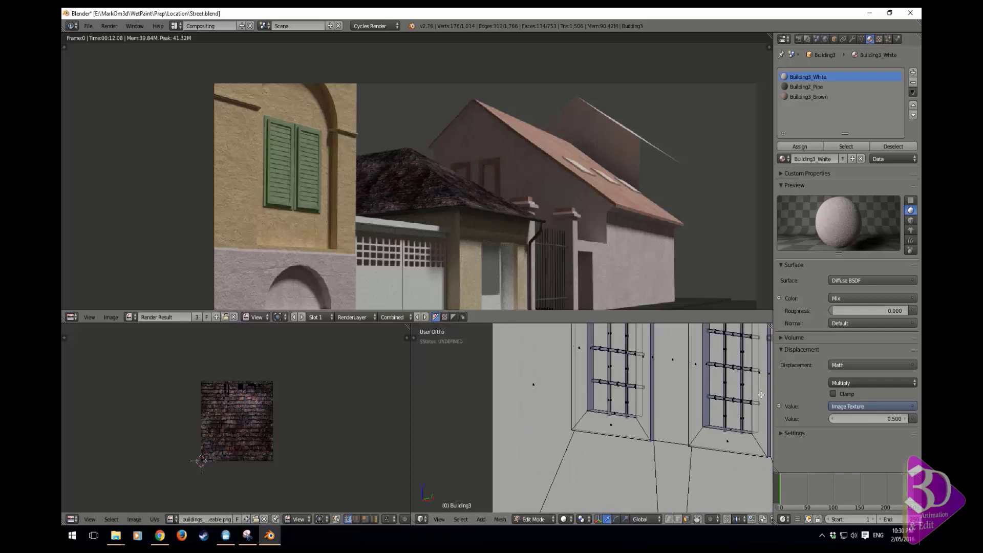
right_click(627, 402, "shift")
middle_click_drag(610, 342, 619, 361)
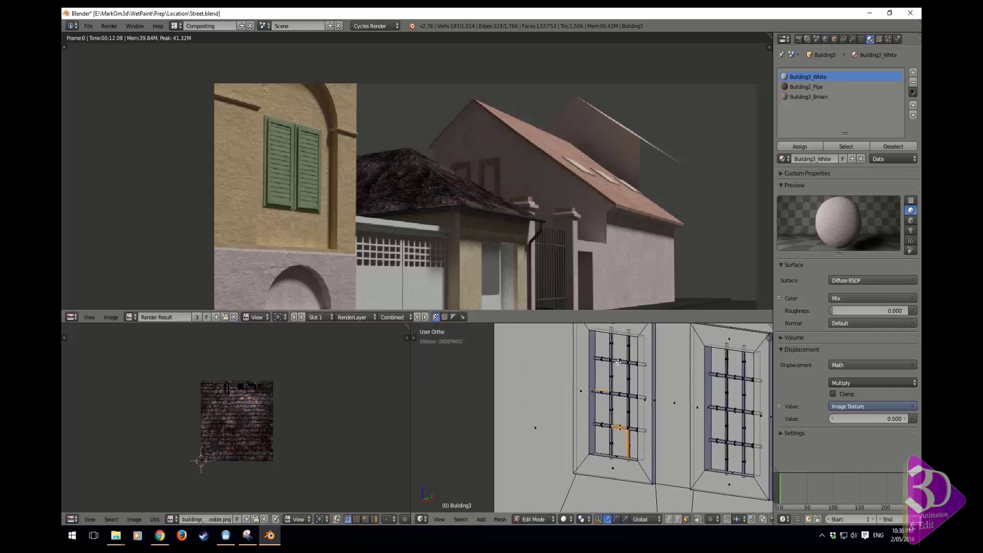
right_click(620, 361, "shift")
right_click(729, 390, "shift")
right_click(737, 420, "shift")
right_click(735, 449, "shift")
right_click(745, 464, "shift")
key("ctrl+l")
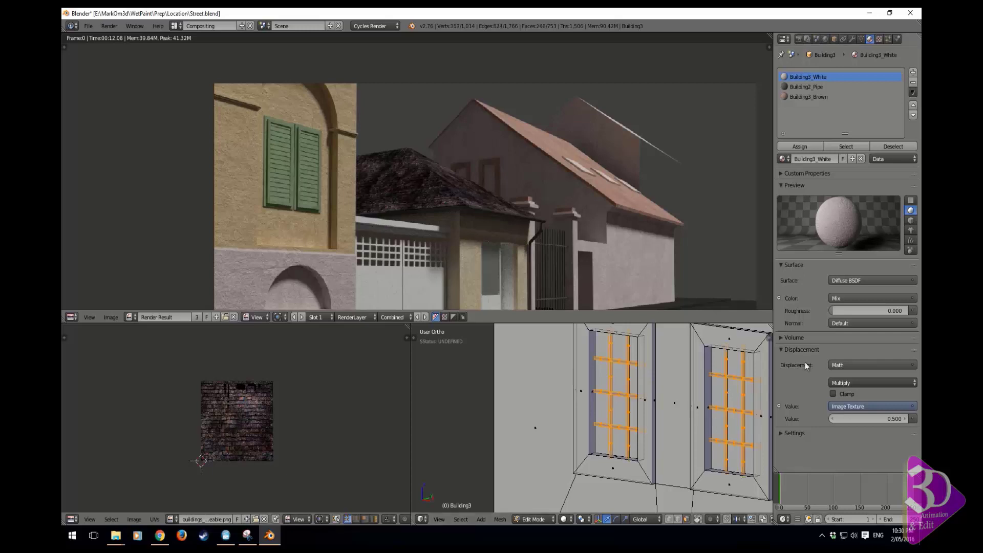
- Assign the Building2_Pipe material to the selected window bars, render the scene and inspect the result
scroll(573, 448, "up", 4)
scroll(649, 393, "down", 4)
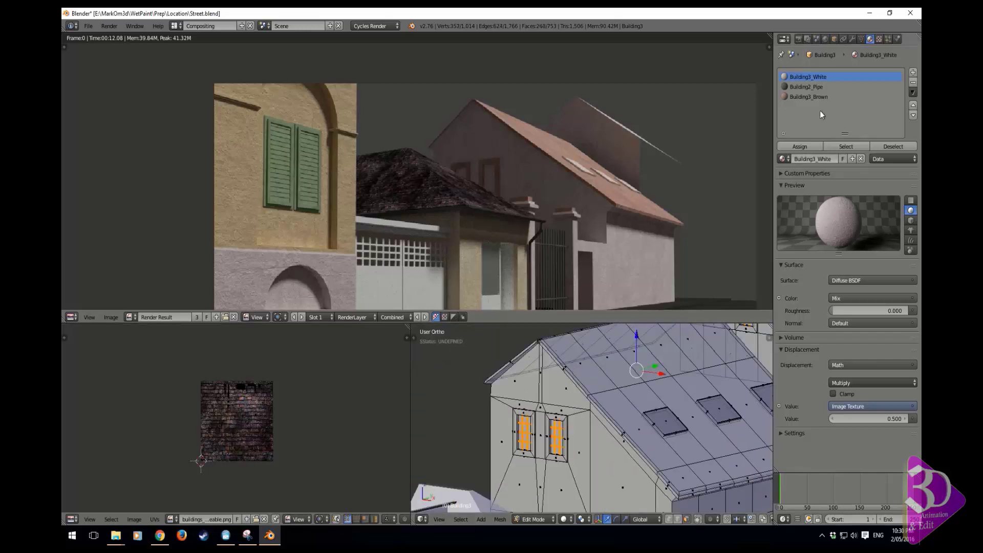
left_click(819, 87)
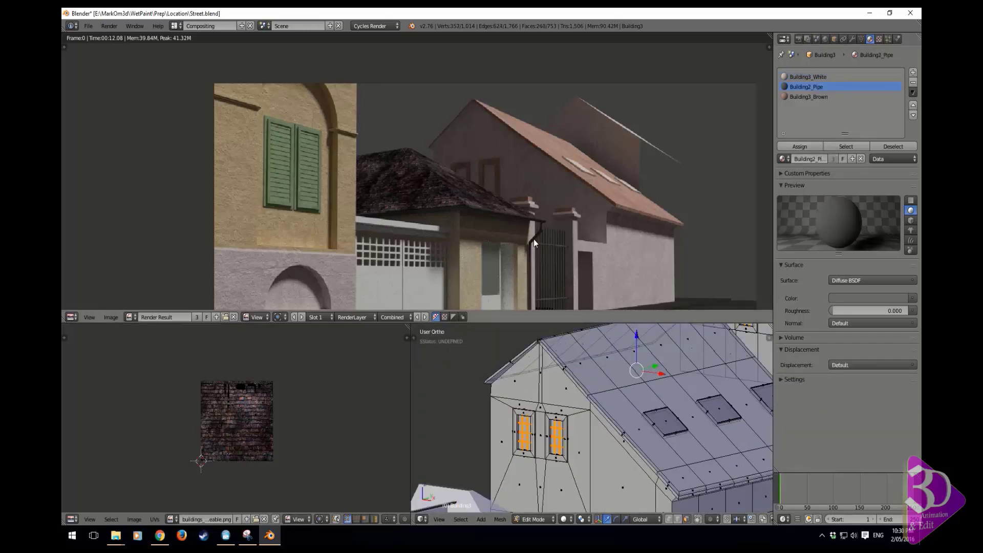
key("F12")
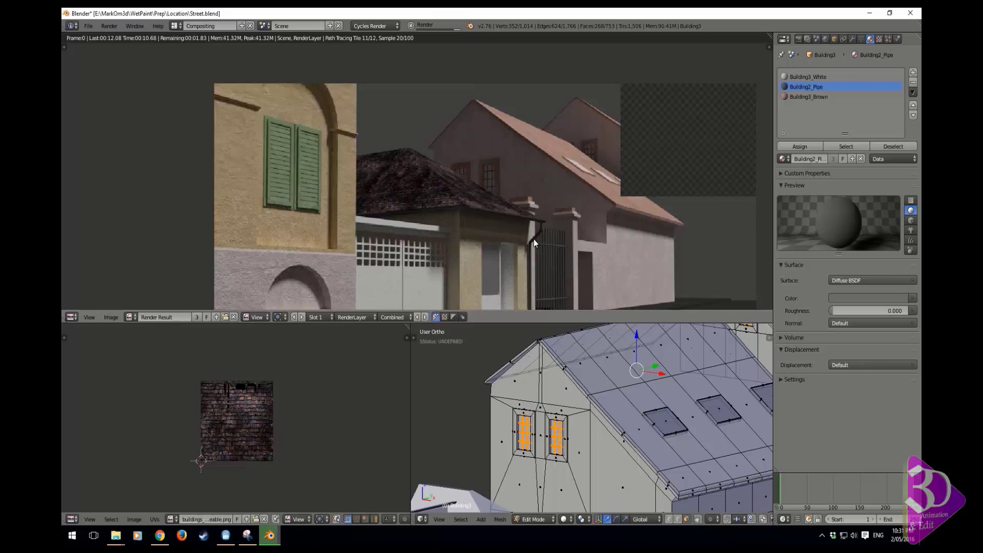
middle_click_drag(536, 245, 607, 171)
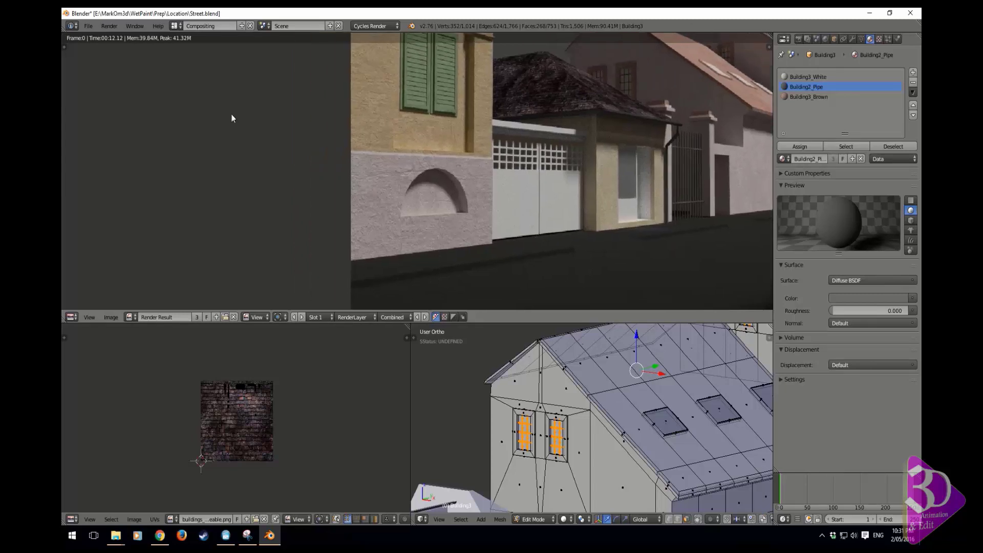
- Switch the screen layout to Default and show the street between the buildings in solid shading
left_click(175, 25)
left_click(220, 68)
scroll(355, 200, "down", 3)
middle_click_drag(435, 292, 425, 328)
scroll(435, 327, "down", 5)
key("z")
middle_click_drag(390, 266, 167, 369, "shift")
scroll(470, 289, "up", 3)
middle_click_drag(471, 289, 509, 266, "shift")
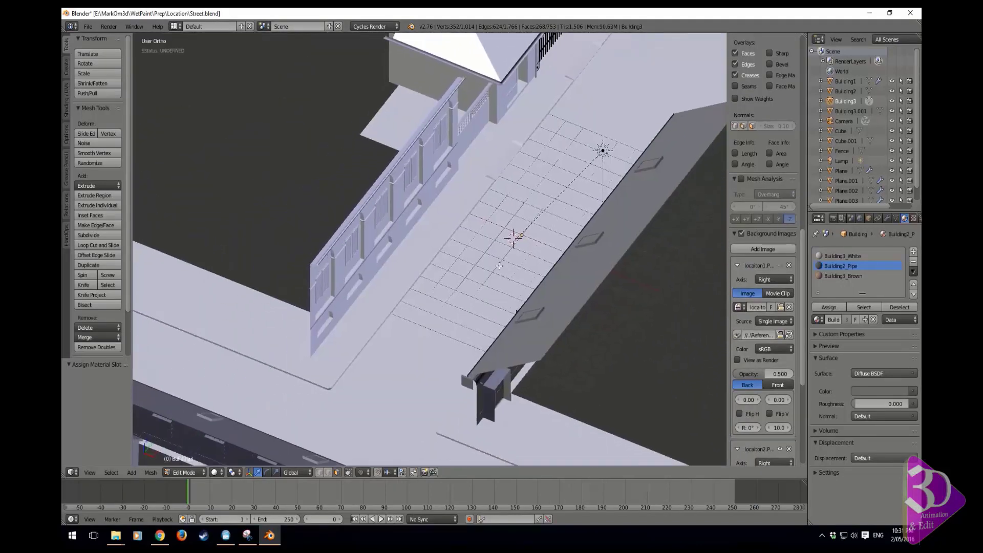
- Add a plane above the street within the Building3 mesh and raise it about 0.183 along Z
key("shift+a")
left_click(575, 231)
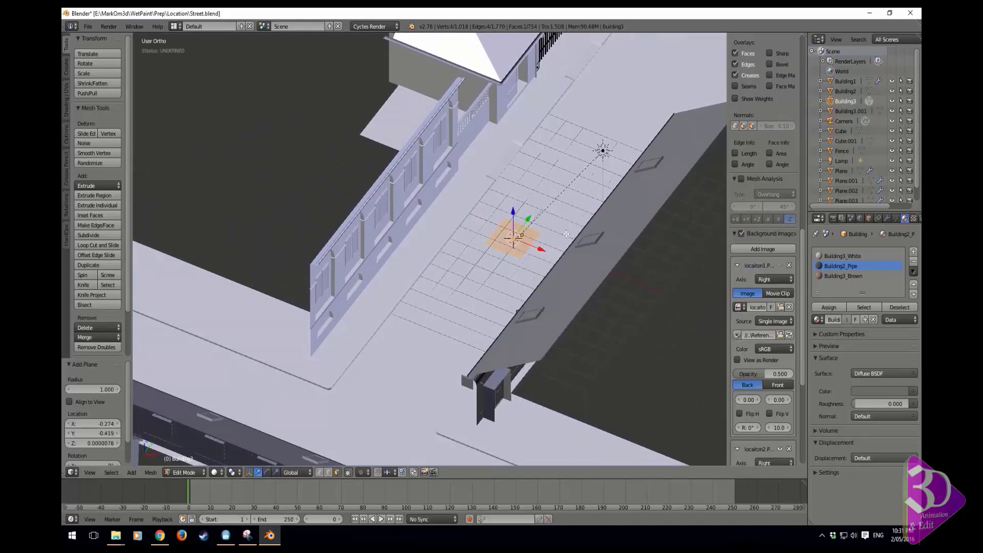
scroll(519, 158, "up", 4)
left_click_drag(504, 298, 505, 293)
middle_click_drag(506, 317, 527, 295, "shift")
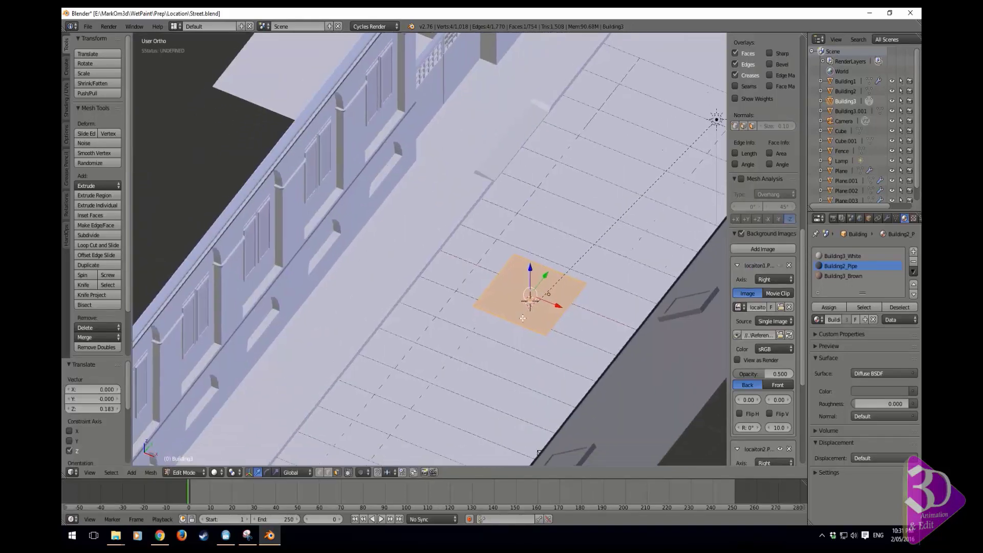
- Show the scene in wireframe and subdivide the new plane twice into a 4 × 4 grid of faces
middle_click_drag(533, 366, 496, 335)
key("z")
scroll(534, 375, "up", 5)
scroll(525, 385, "down", 1)
key("w")
left_click(467, 287)
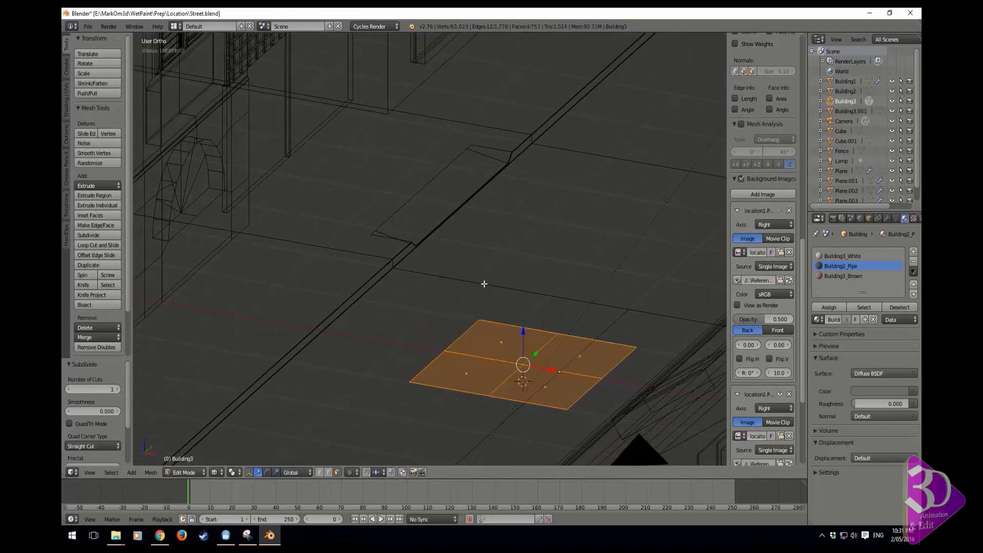
key("w")
left_click(486, 298)
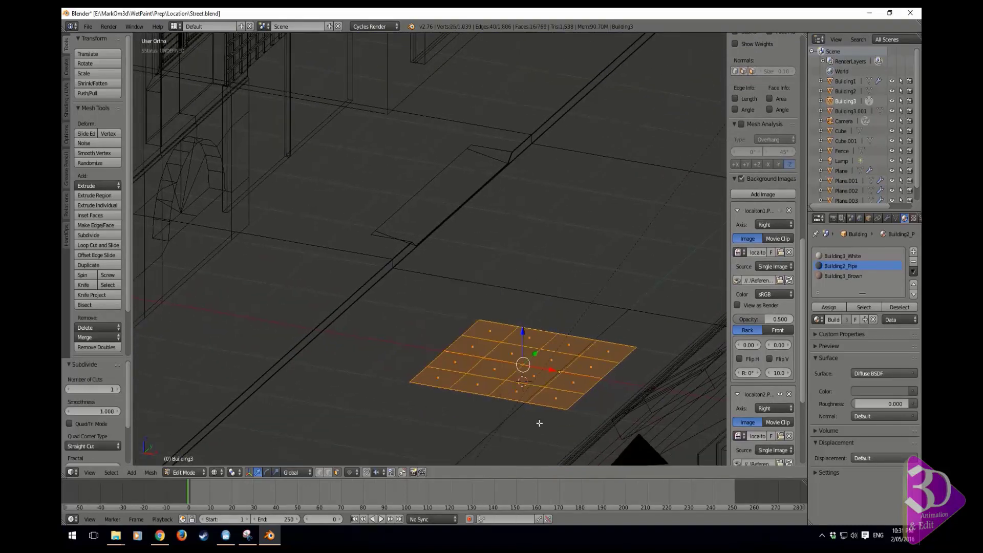
- Change to vertex selection mode and select the outer corner vertex of the subdivided plane
right_click(420, 382)
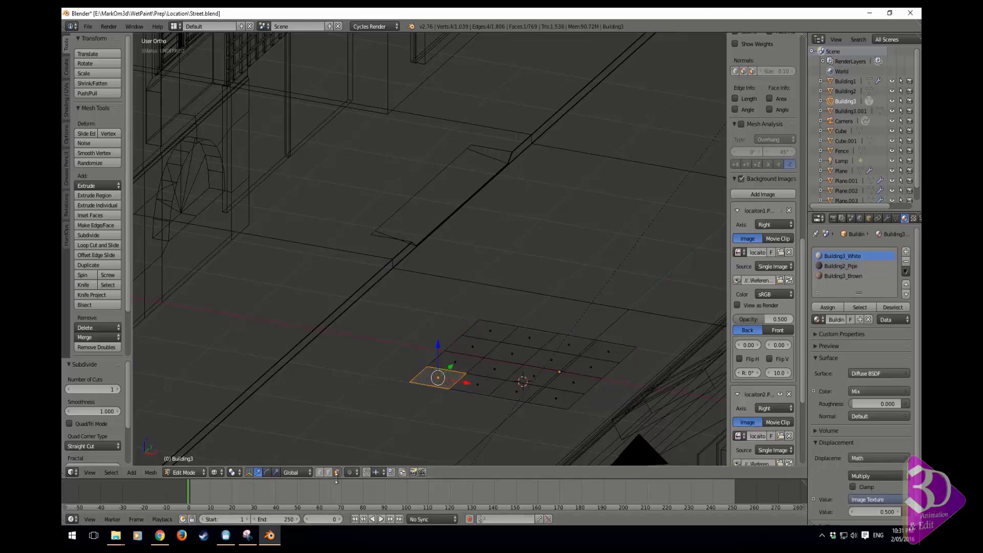
left_click(320, 472)
right_click(413, 382)
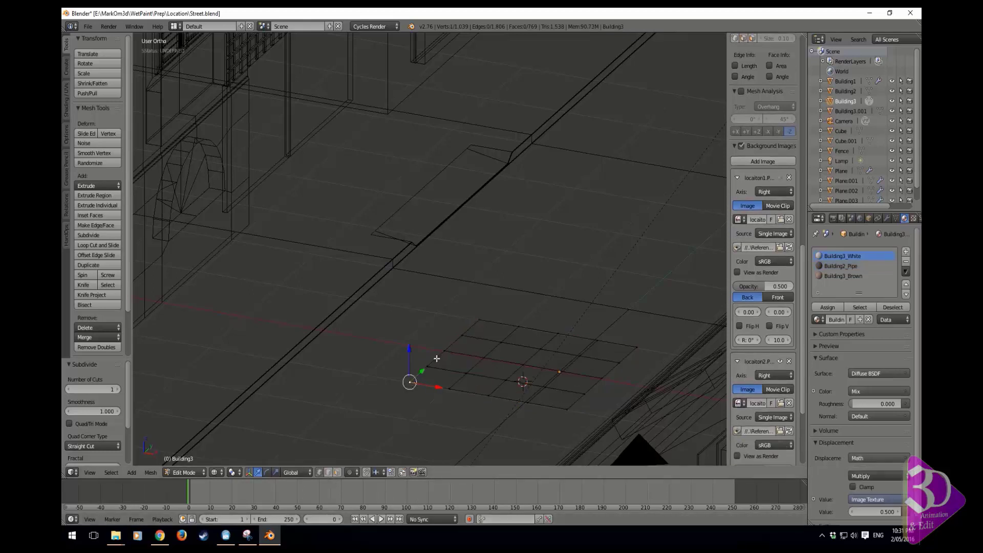
- Start the Screencast Keys display
scroll(781, 410, "down", 5)
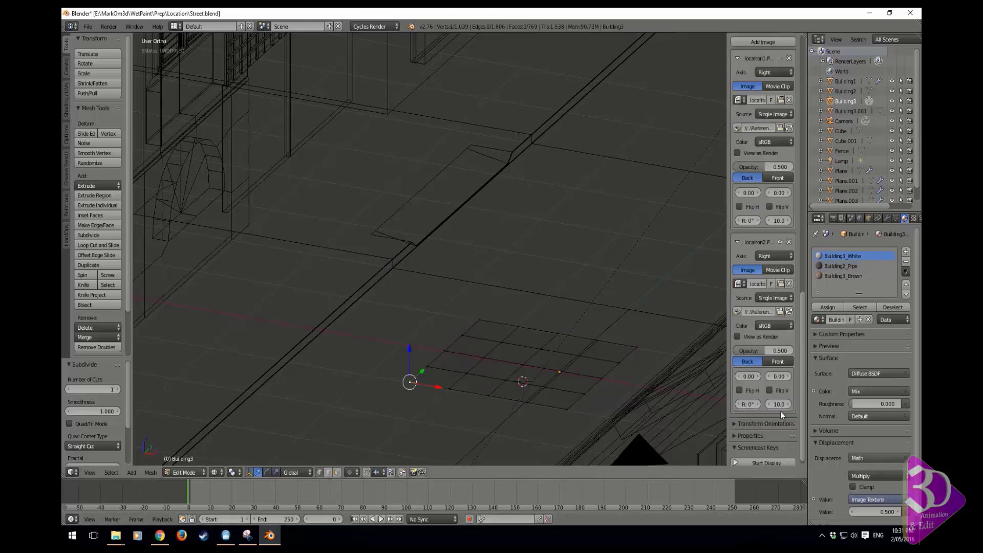
left_click(775, 462)
scroll(451, 324, "down", 6)
scroll(451, 324, "up", 5)
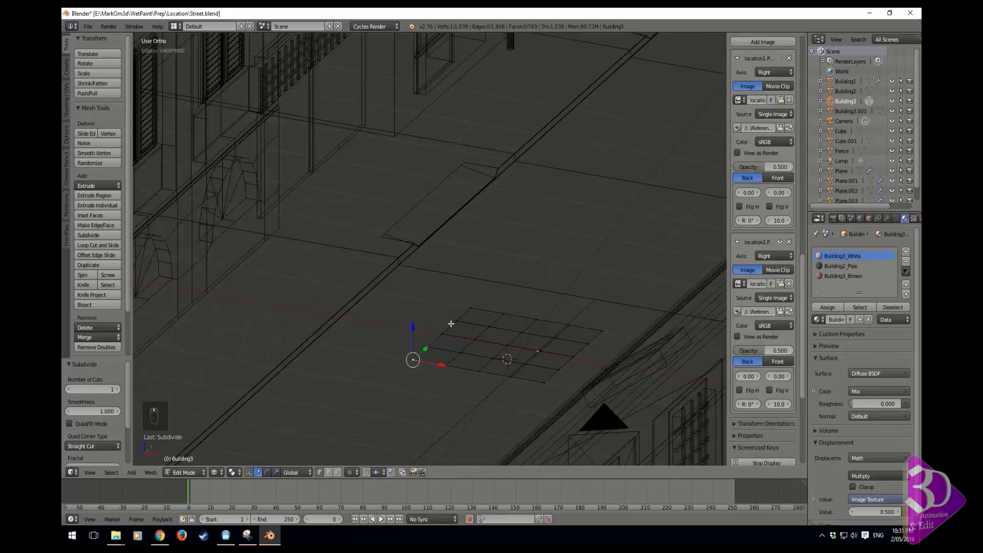
- Enable proportional editing and, in top view, move the selected corner vertex of the plane about -0.200 in X and 0.119 in Y
key("o")
key("KP_7")
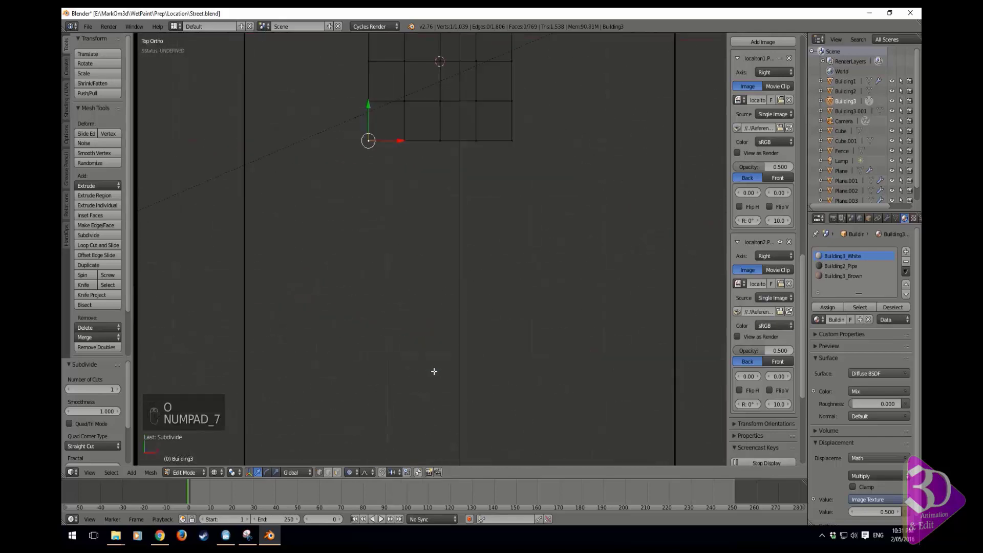
middle_click_drag(422, 292, 427, 419, "shift")
key("g")
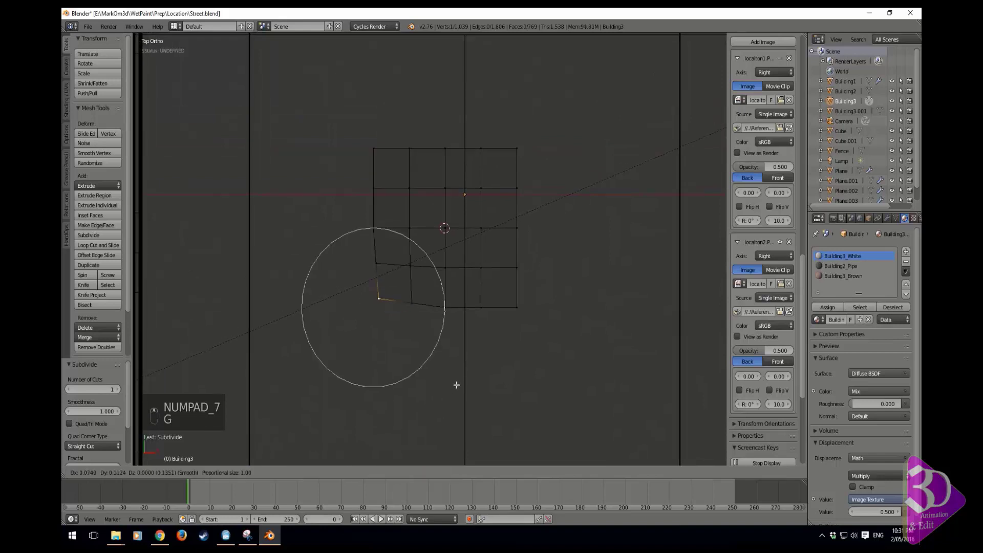
left_click(428, 379)
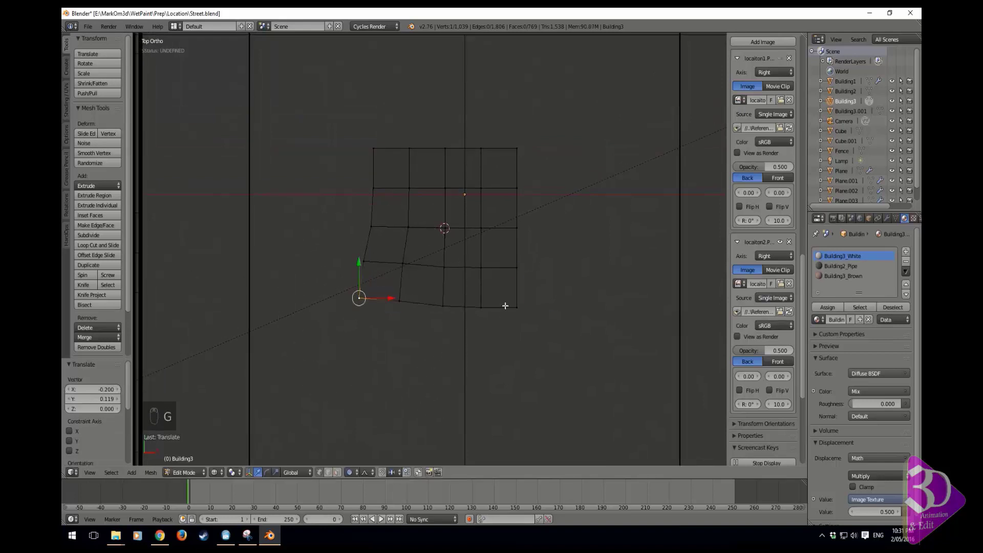
- Pull the plane's opposite lower corner inward, and move the upper side-edge vertex about -0.300 in X and -0.175 in Y
key("g")
scroll(512, 297, "up", 3)
left_click(526, 293)
right_click(524, 187)
key("g")
left_click(502, 200)
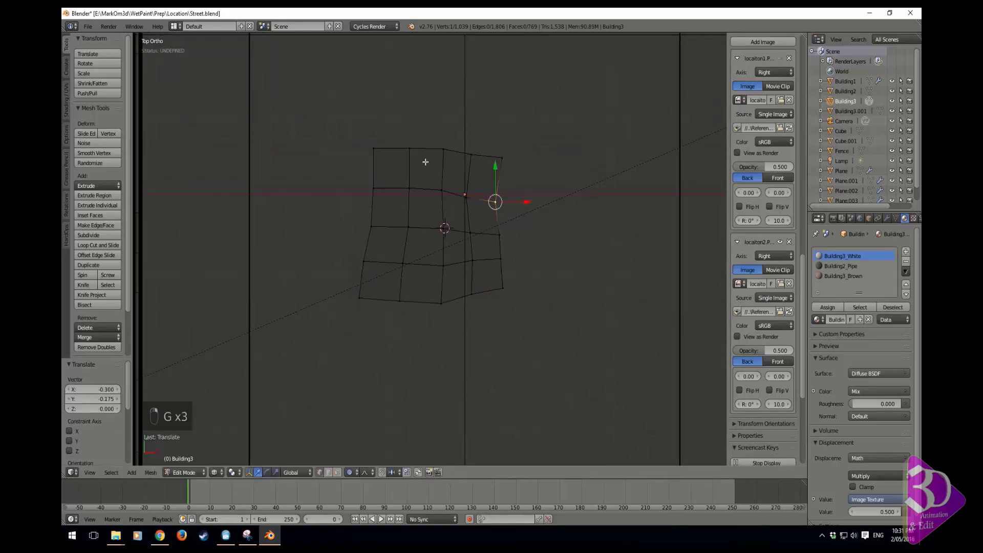
- Shift two vertices in the plane's left half inward with proportional editing, moving the second about 0.206 in X and 0.025 in Y
right_click(411, 164)
key("g")
left_click(425, 176)
right_click(418, 226)
key("g")
left_click(438, 225)
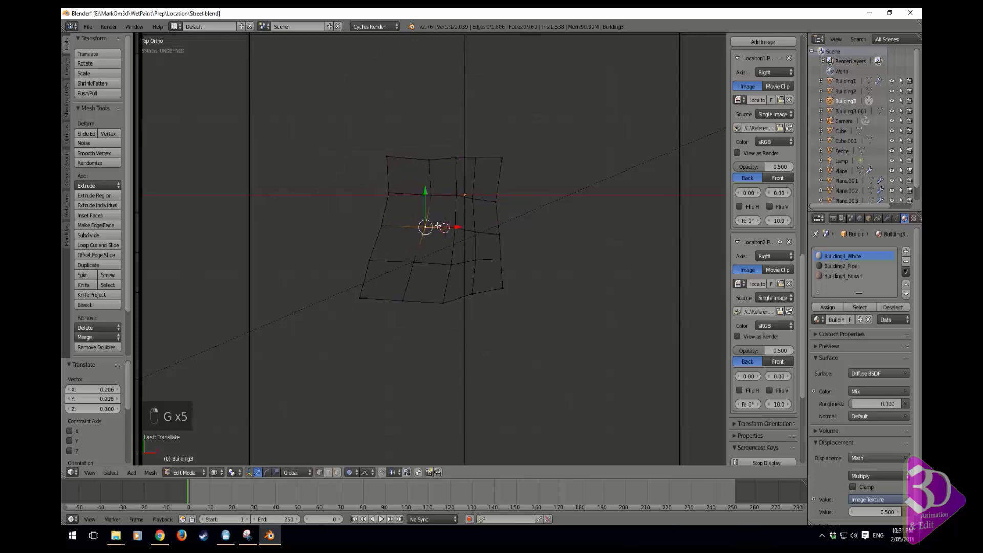
- Separate the whole linked plane from Building3 into its own object and select it in Object Mode
middle_click_drag(557, 343, 466, 289)
key("ctrl+space")
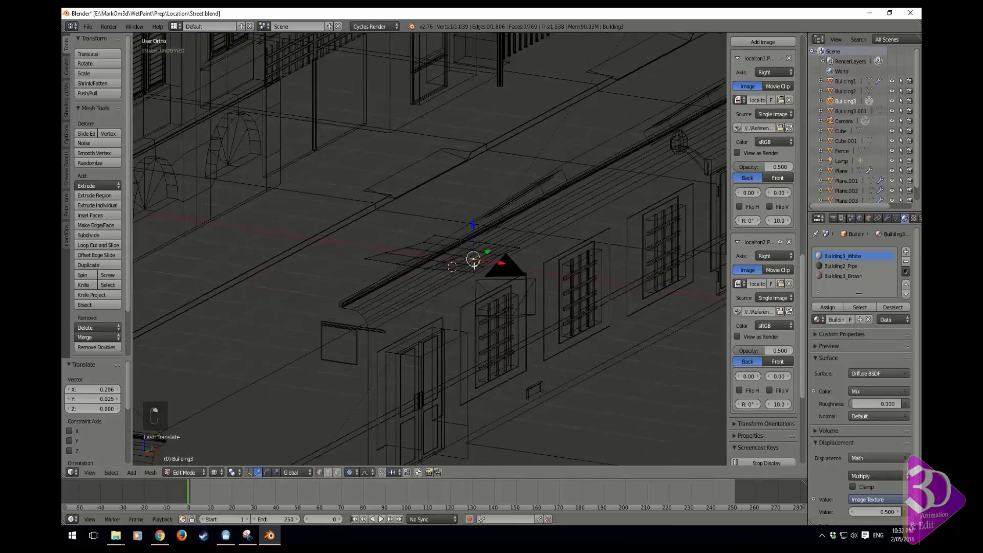
key("ctrl+l")
key("p")
left_click(484, 266)
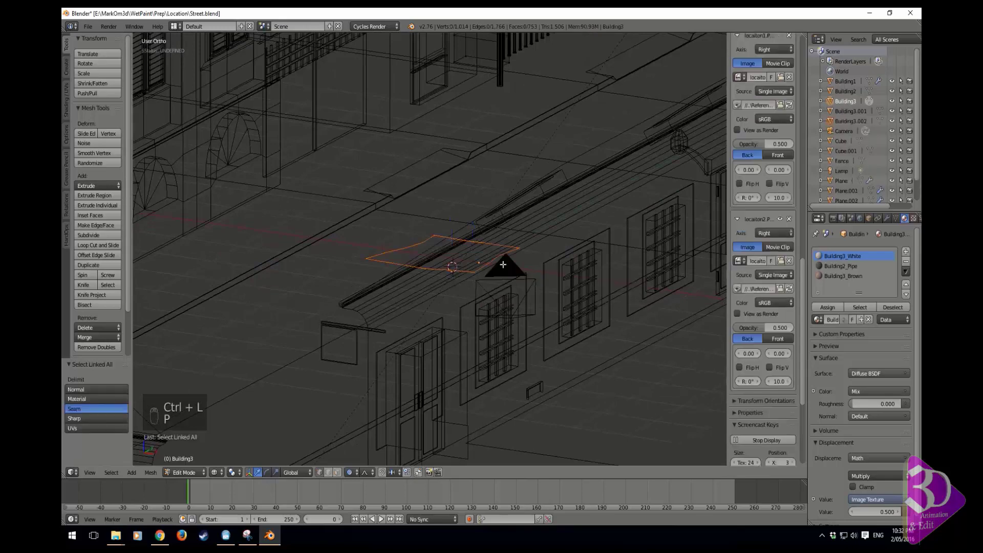
key("Tab")
right_click(371, 254)
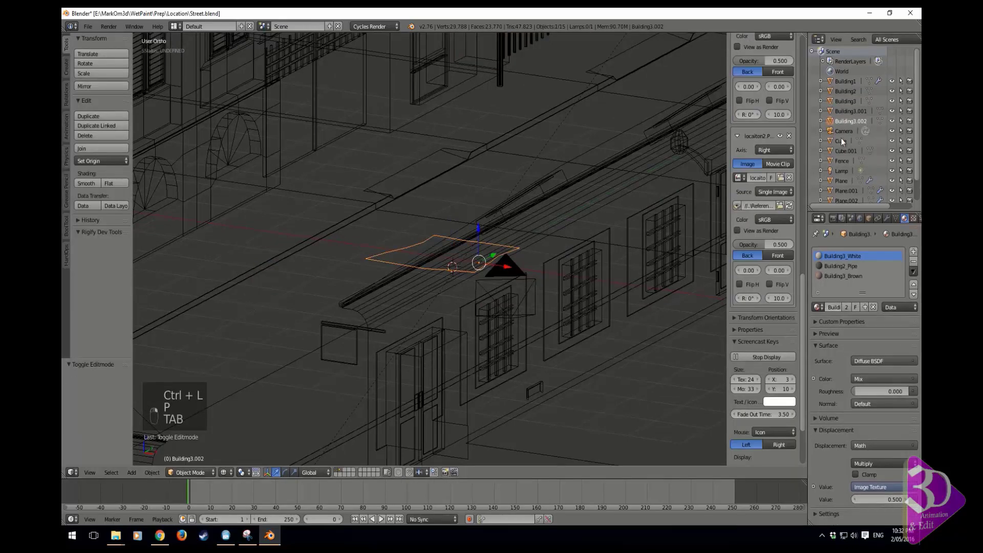
- Rename the separated plane object as Paper
double_click(851, 121)
type("Paper")
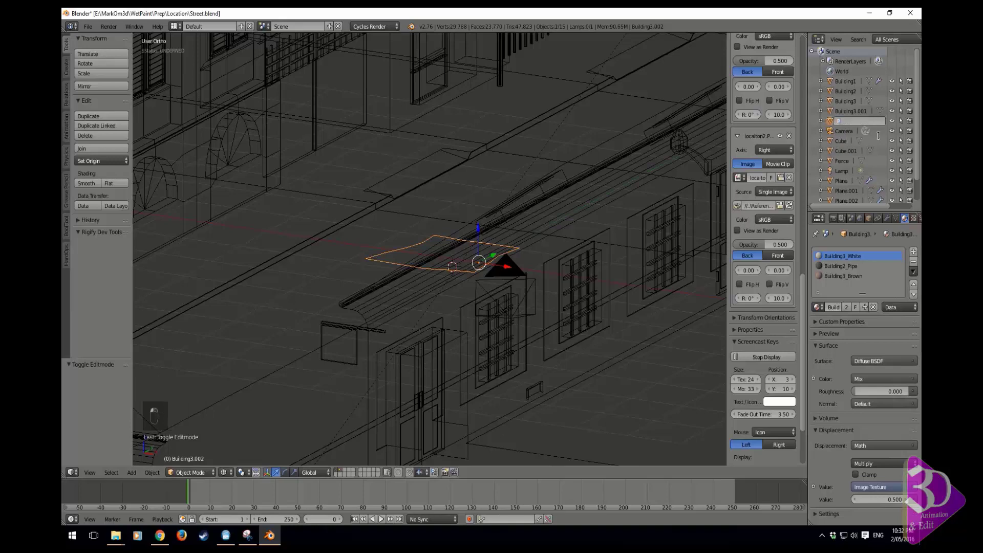
key("Return")
key("KP_Decimal")
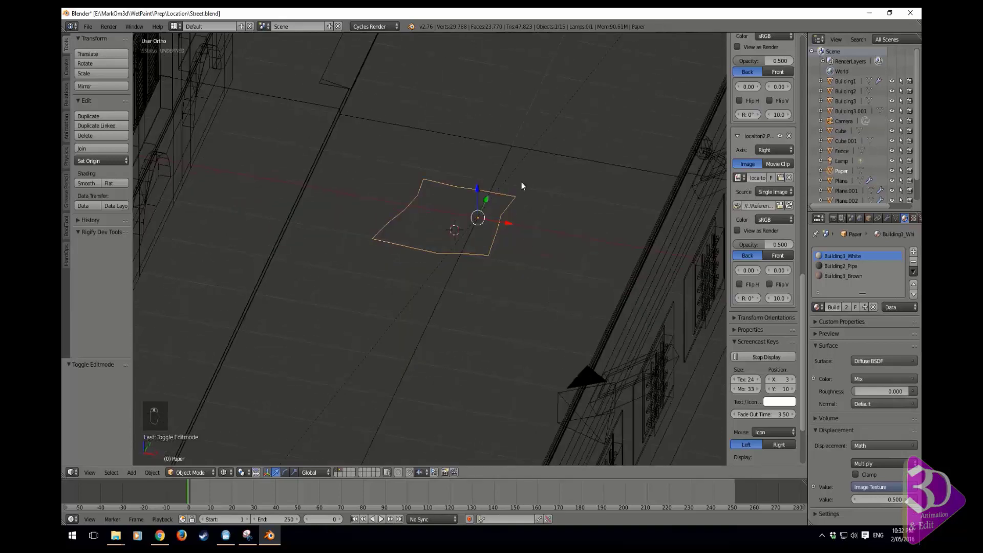
- Examine which geometry belongs to the Building3 and Building3.001 objects by selecting each in turn
scroll(589, 236, "down", 5)
left_click(841, 112)
left_click(840, 98)
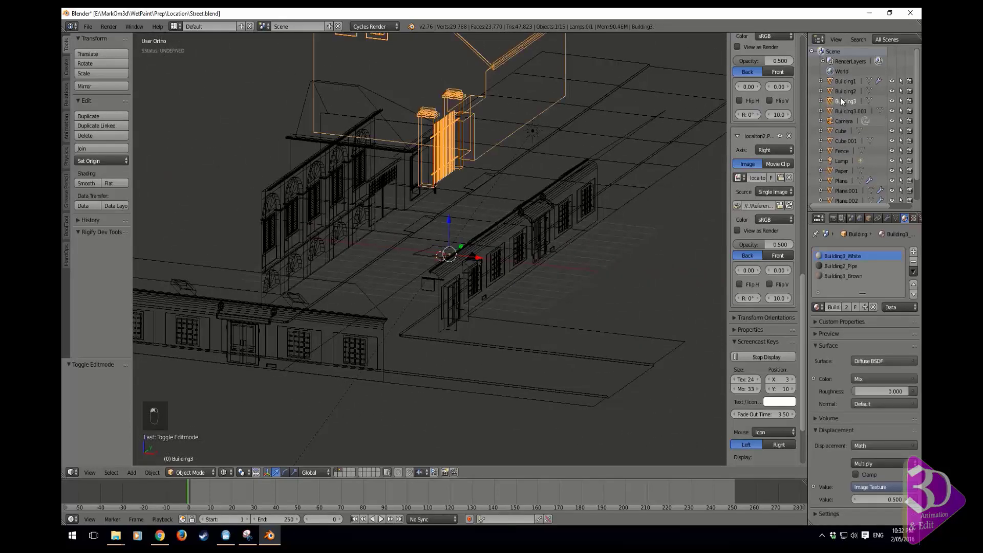
left_click(847, 109)
scroll(629, 175, "down", 3)
scroll(539, 199, "up", 3)
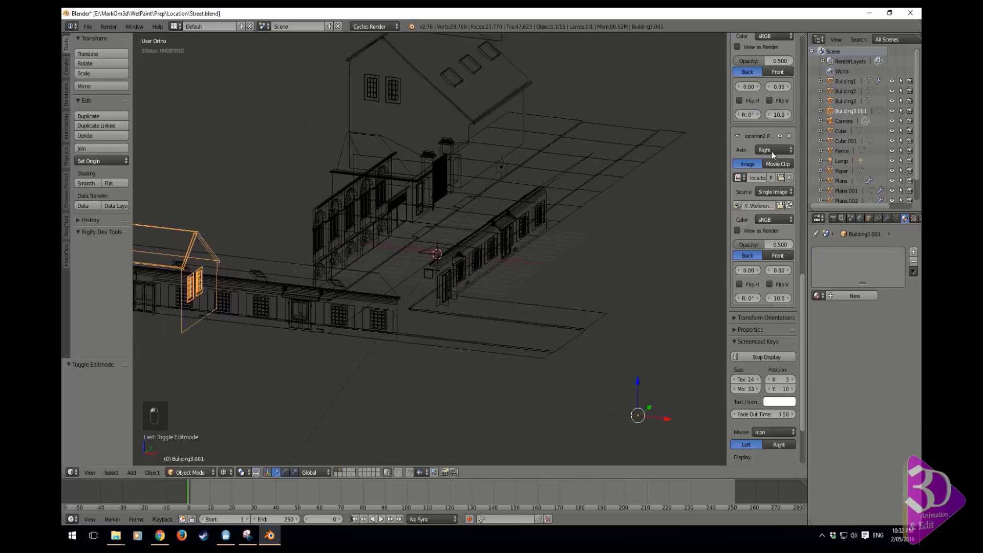
left_click(844, 101)
scroll(463, 293, "up", 5)
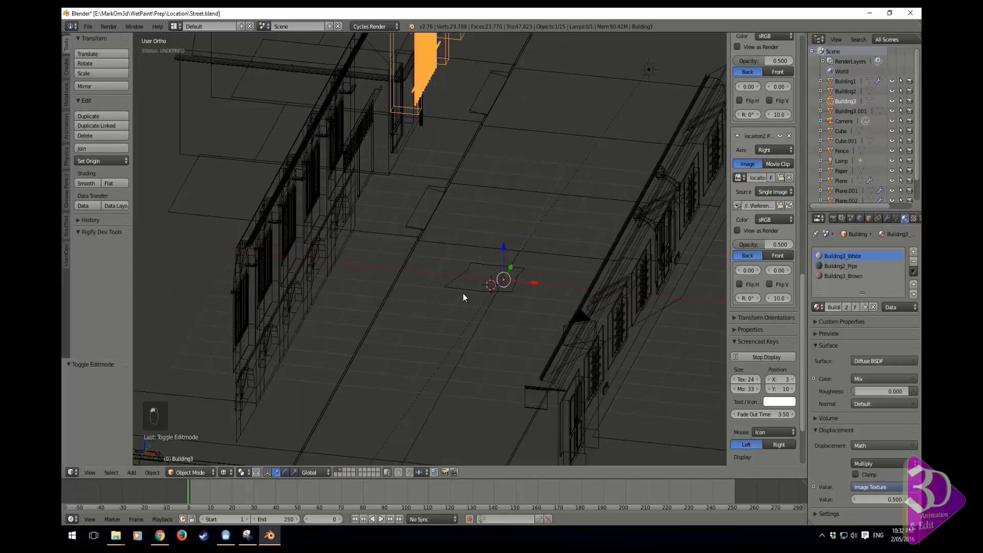
- Select the Paper object and scale all its vertices by about 0.127 in Edit Mode
right_click(463, 294)
scroll(421, 272, "up", 3)
key("a")
key("a")
key("a")
key("a")
key("a")
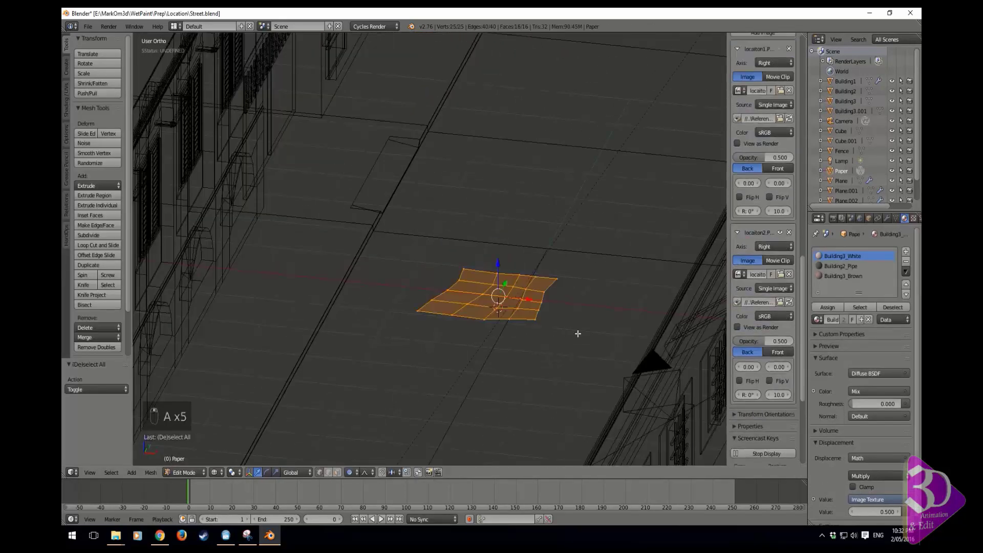
key("s")
left_click(509, 305)
middle_click_drag(509, 305, 550, 305)
scroll(539, 328, "up", 3)
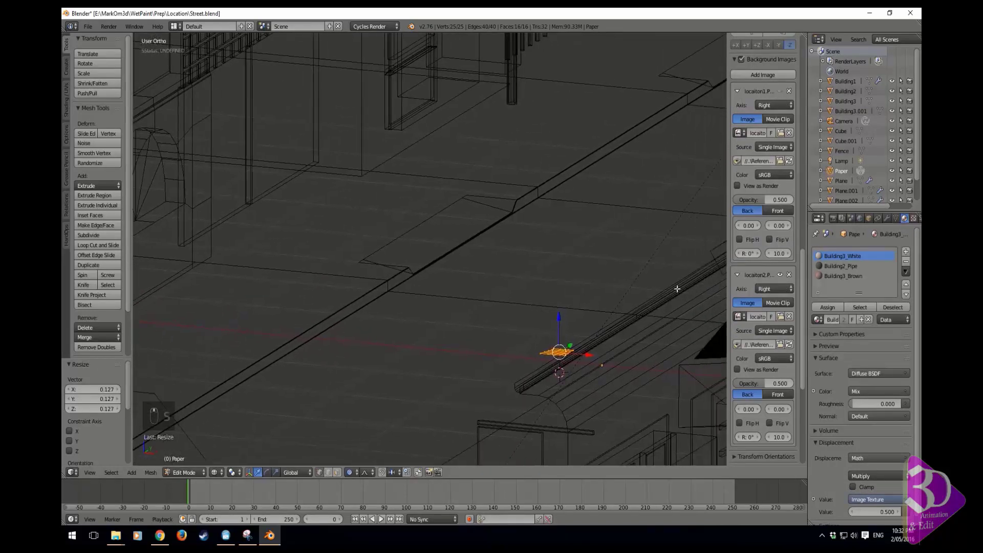
- Remove the Building3_White, Building2_Pipe and Building3_Brown material slots from the Paper object
left_click(906, 262)
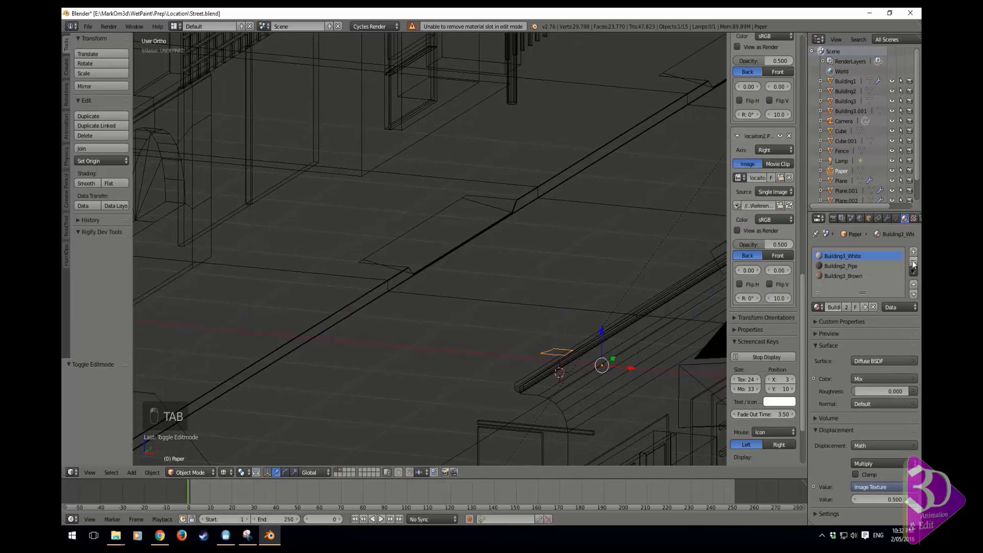
left_click(913, 262)
left_click(914, 263)
left_click(913, 263)
- Return to Edit Mode and lower a vertex of the paper about 0.025 along Z with proportional editing
middle_click_drag(614, 333, 527, 248)
key("Tab")
scroll(536, 345, "up", 4)
middle_click_drag(585, 457, 521, 269, "shift")
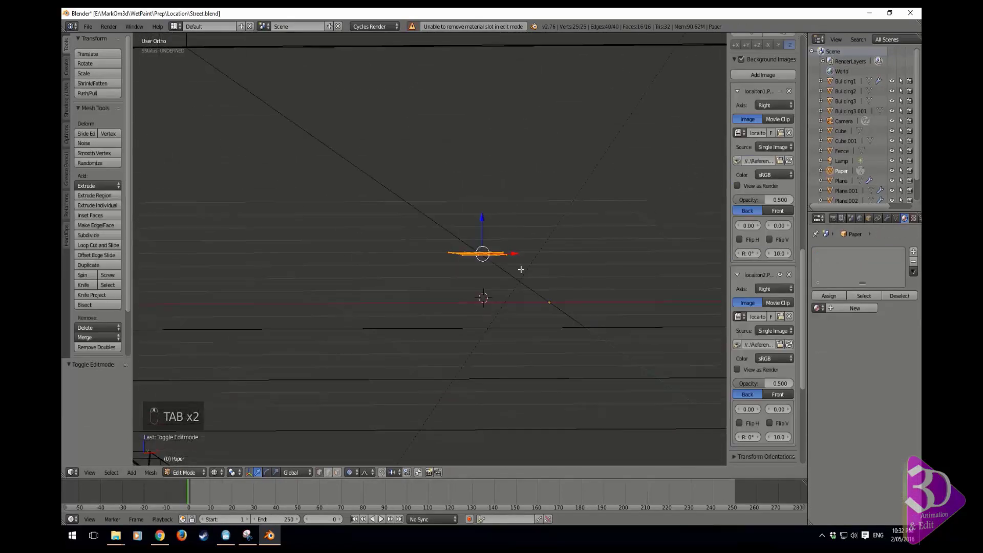
scroll(521, 270, "up", 3)
right_click(489, 263)
mouse_move(488, 229)
left_mouse_down()
mouse_move(480, 239)
mouse_move(484, 230)
mouse_move(489, 241)
mouse_move(492, 220)
mouse_move(490, 242)
left_mouse_up()
- Lower another vertex near the paper's corner about 0.012 along Z with proportional editing
scroll(482, 236, "up", 12)
scroll(485, 230, "up", 4)
scroll(491, 227, "up", 5)
middle_click_drag(564, 224, 448, 325)
right_click(588, 217)
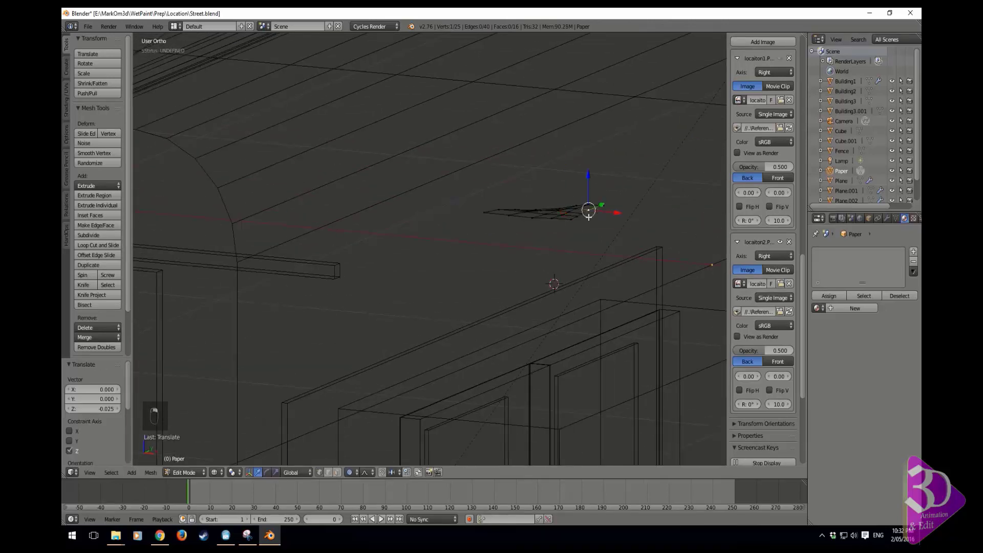
right_click(565, 214)
left_click_drag(564, 185, 564, 189)
scroll(546, 207, "down", 2)
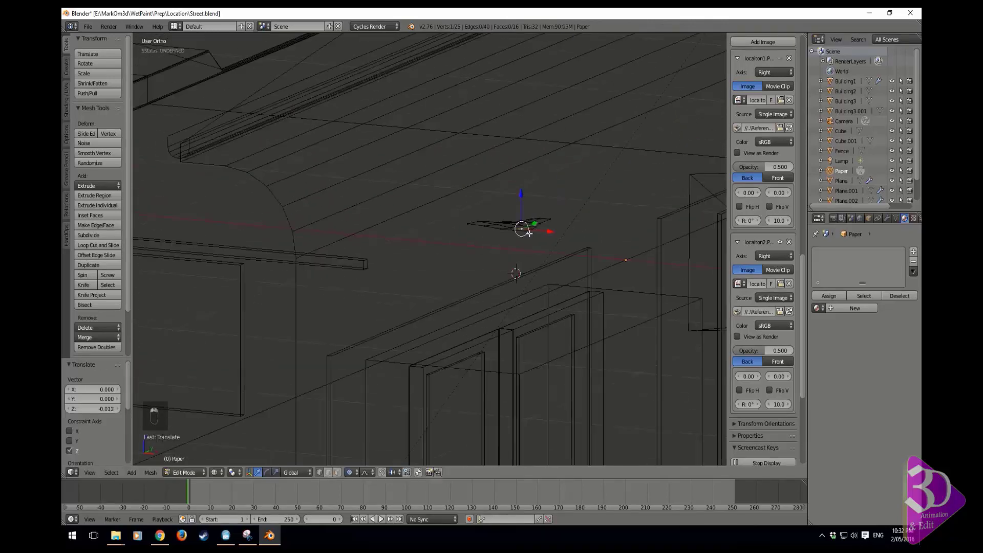
- Select the entire linked paper sheet and scale it down twice in top view
key("ctrl+l")
key("KP_7")
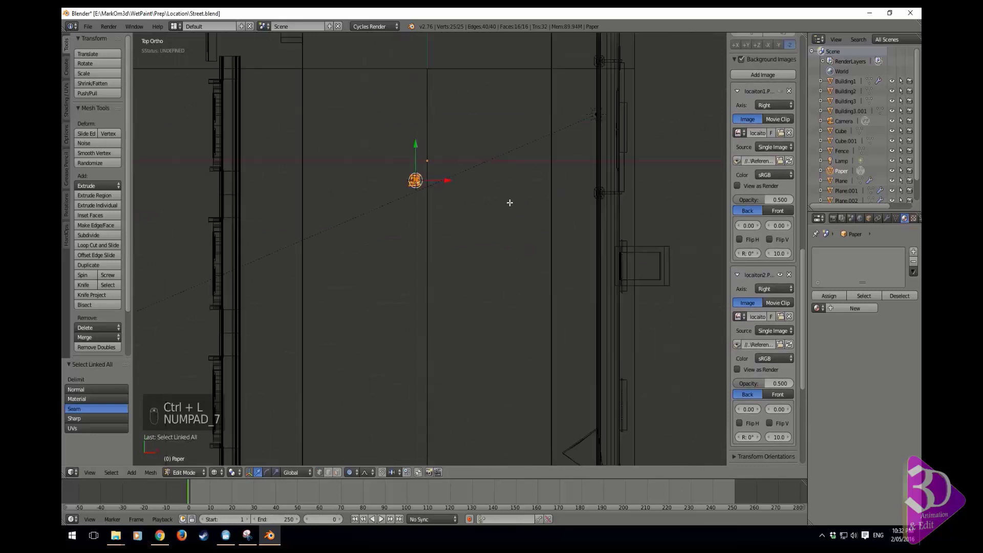
key("s")
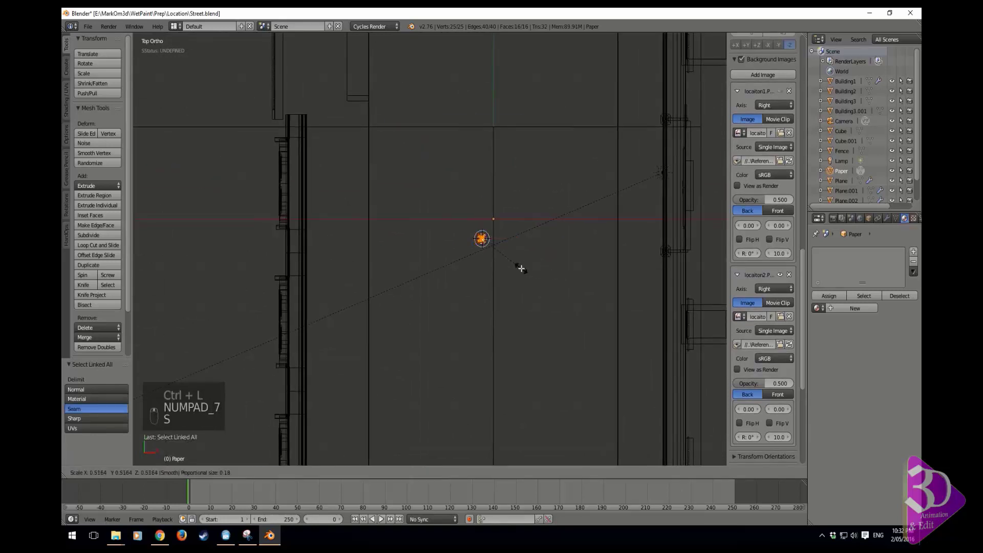
left_click(521, 267)
scroll(561, 257, "up", 2)
key("s")
left_click(610, 252)
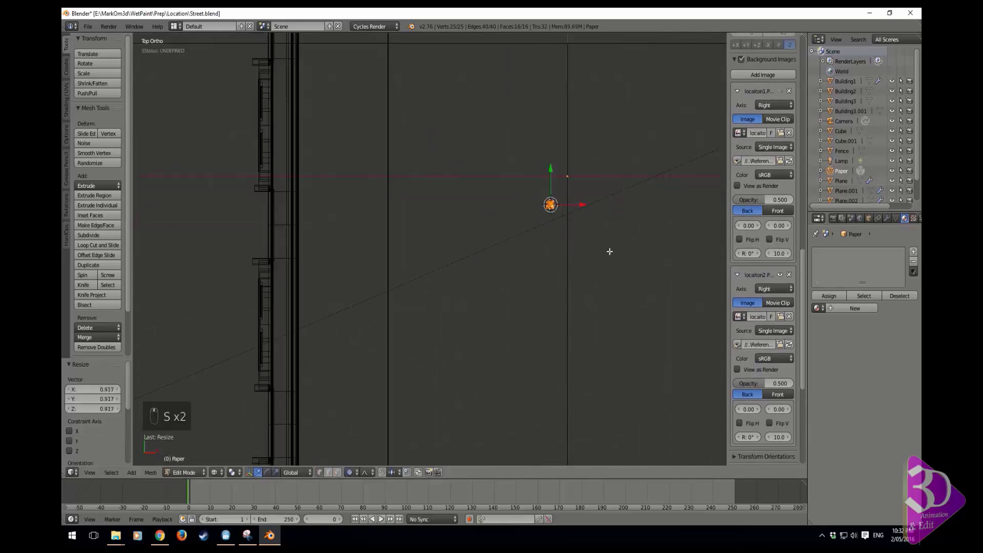
- Move the paper sheet beside the street's kerb line and rotate it about -19.04°
key("g")
left_click(451, 337)
key("r")
left_click(491, 306)
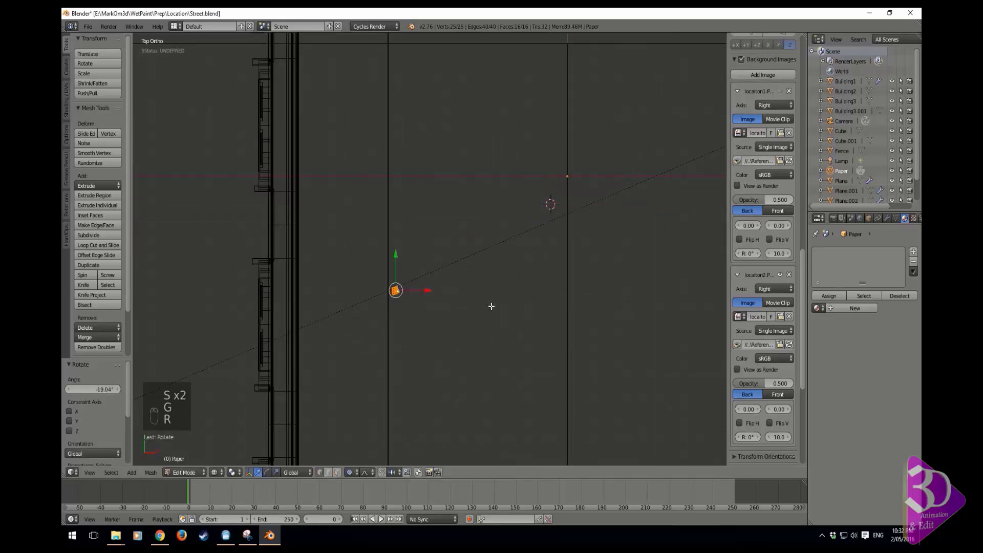
- Duplicate the paper about 4.92 farther along the kerb in negative Y, rotate the copy about 64.018° and shift it -0.247 in X
middle_click_drag(465, 297, 448, 171, "shift")
middle_click_drag(419, 248, 435, 156, "shift")
key("shift+d")
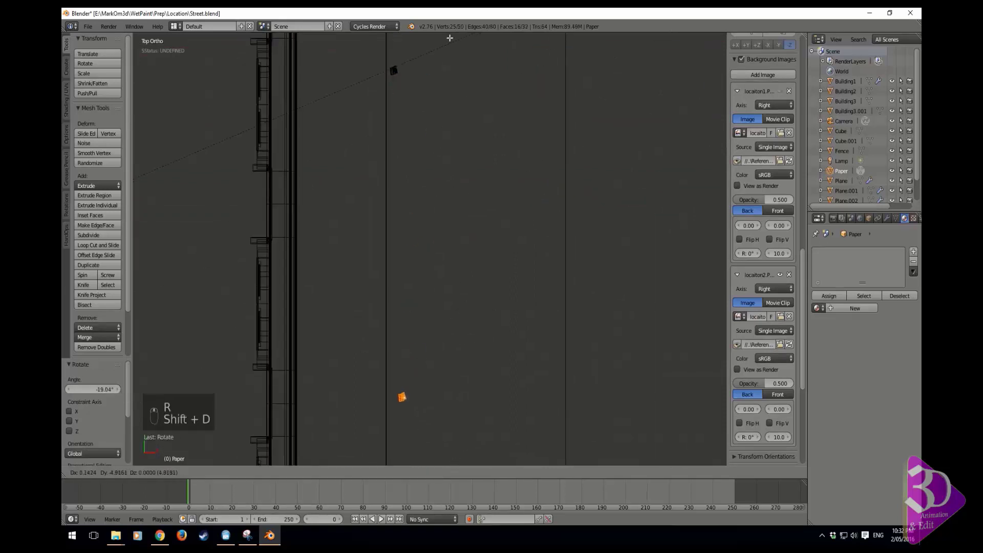
left_click(448, 38)
key("r")
left_click(386, 242)
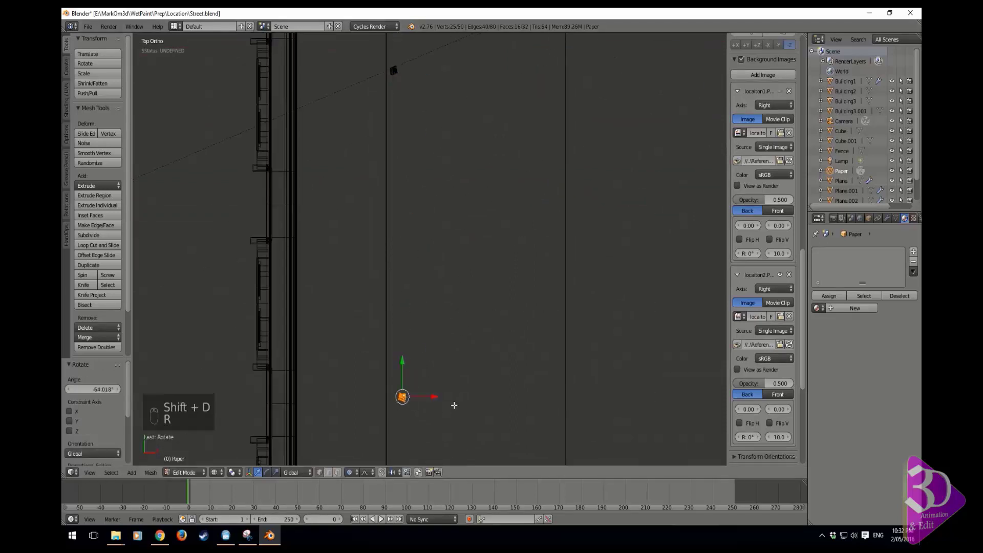
key("g")
left_click(456, 404)
middle_click_drag(456, 403, 423, 230)
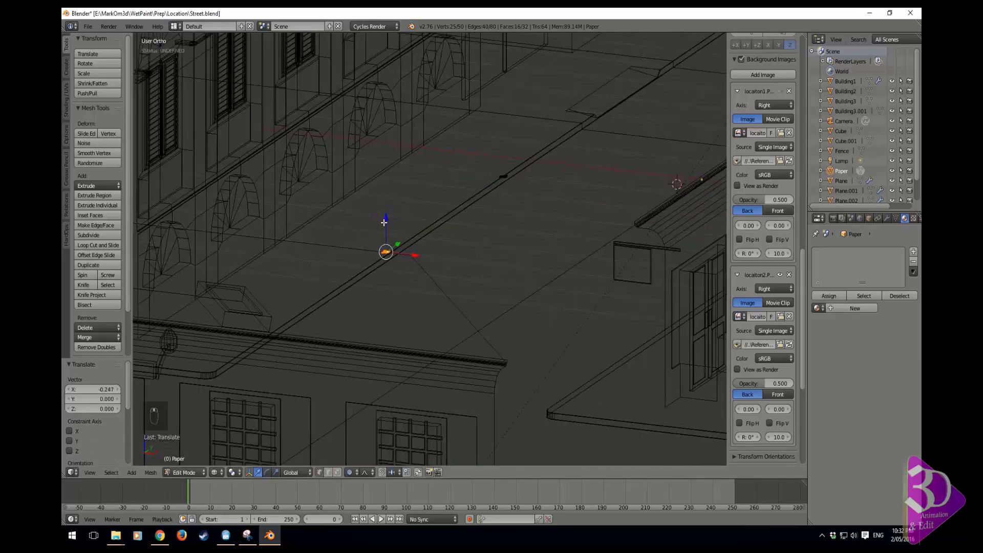
- Lower the duplicated paper sheet 0.155 along Z toward the street surface
left_click_drag(384, 222, 384, 233)
scroll(395, 288, "up", 6)
middle_click_drag(364, 262, 492, 256, "shift")
scroll(432, 321, "up", 5)
key("z")
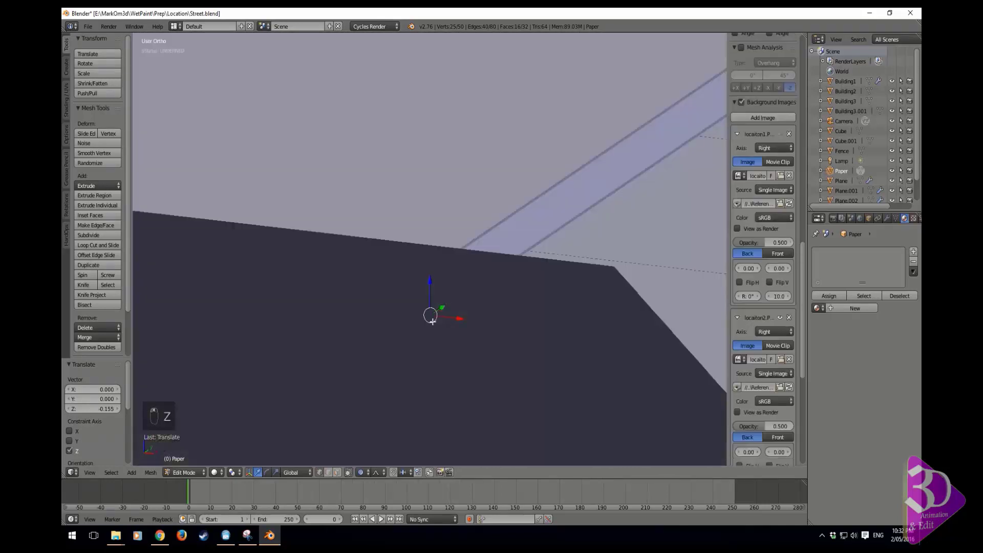
key("z")
mouse_move(432, 322)
middle_mouse_down()
mouse_move(435, 340)
mouse_move(457, 338)
middle_mouse_up()
- Raise one edge vertex of the duplicated paper about 0.034 along Z with proportional editing
right_click(464, 278)
left_click_drag(465, 251, 464, 231)
scroll(466, 238, "up", 10)
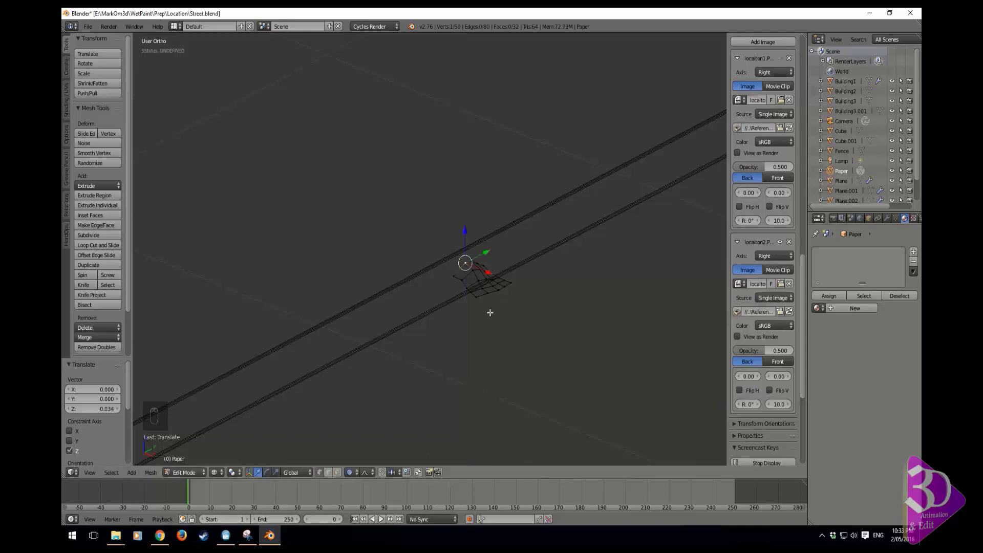
- Select the entire duplicated sheet, lower it 0.014 along Z and nudge it 0.001 along X, showing the scene in solid shading
key("ctrl+l")
key("KP_3")
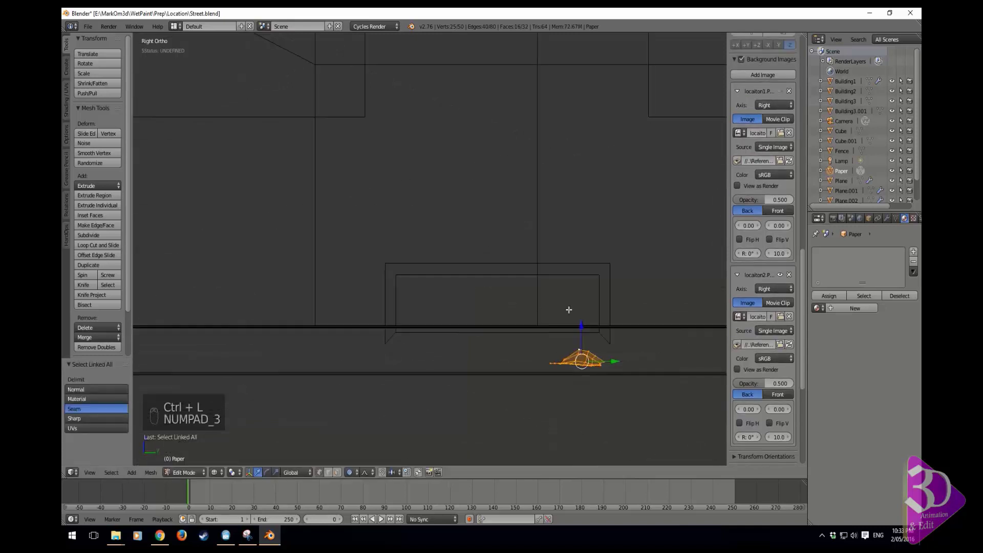
left_click_drag(582, 324, 581, 334)
middle_click_drag(583, 350, 687, 366)
key("z")
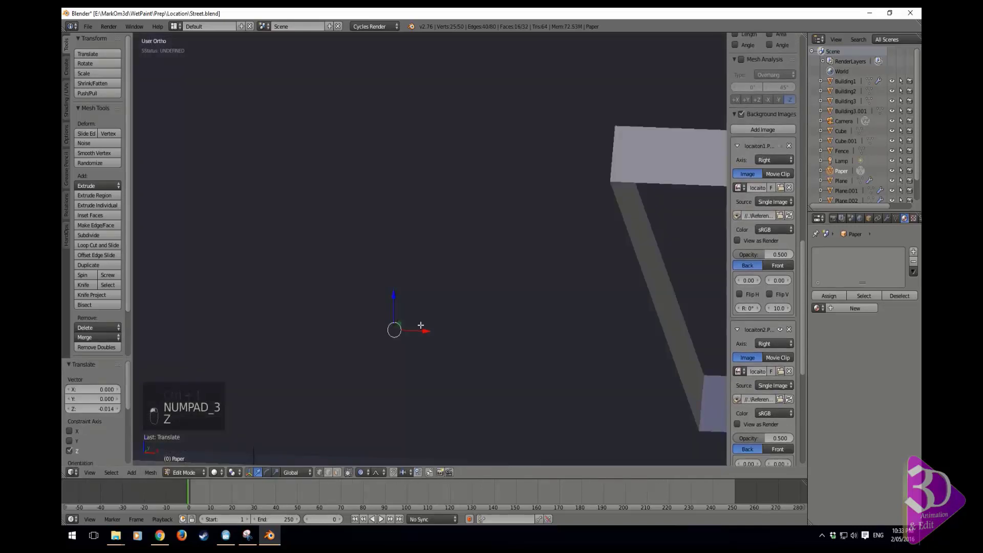
key("z")
mouse_move(421, 325)
middle_mouse_down()
mouse_move(450, 347)
mouse_move(417, 311)
middle_mouse_up()
key("z")
mouse_move(414, 288)
left_mouse_down()
mouse_move(492, 290)
mouse_move(414, 284)
left_mouse_up()
middle_click_drag(450, 299, 484, 307)
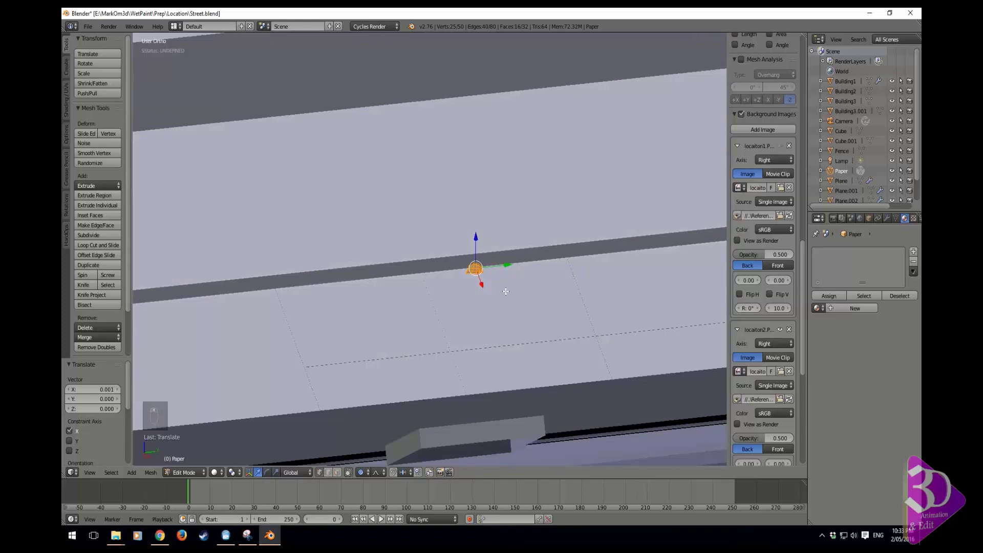
- Duplicate the paper sheet again, raising the new copy 0.110 along Z and moving it -1.790 along X
key("shift+d")
key("z")
left_click(484, 259)
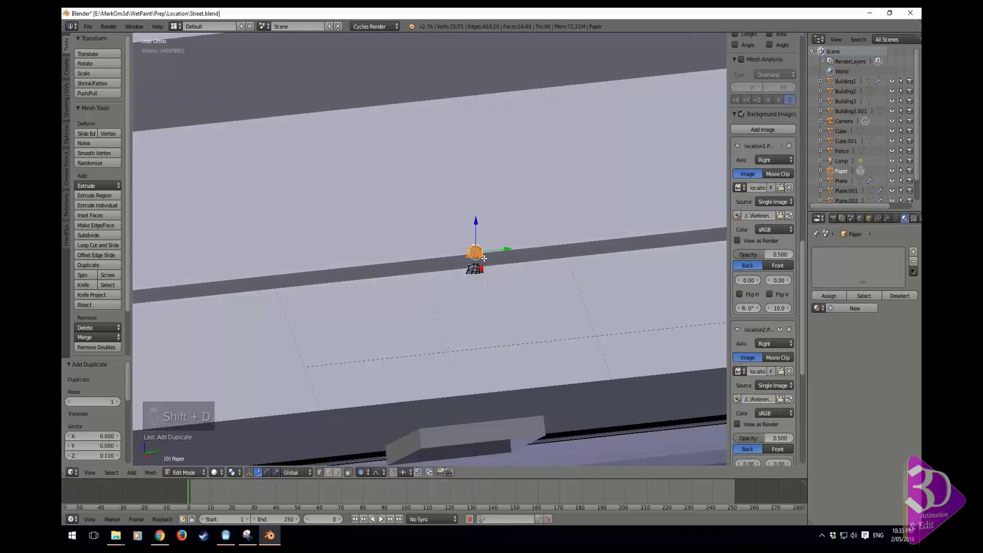
left_click_drag(484, 259, 432, 118)
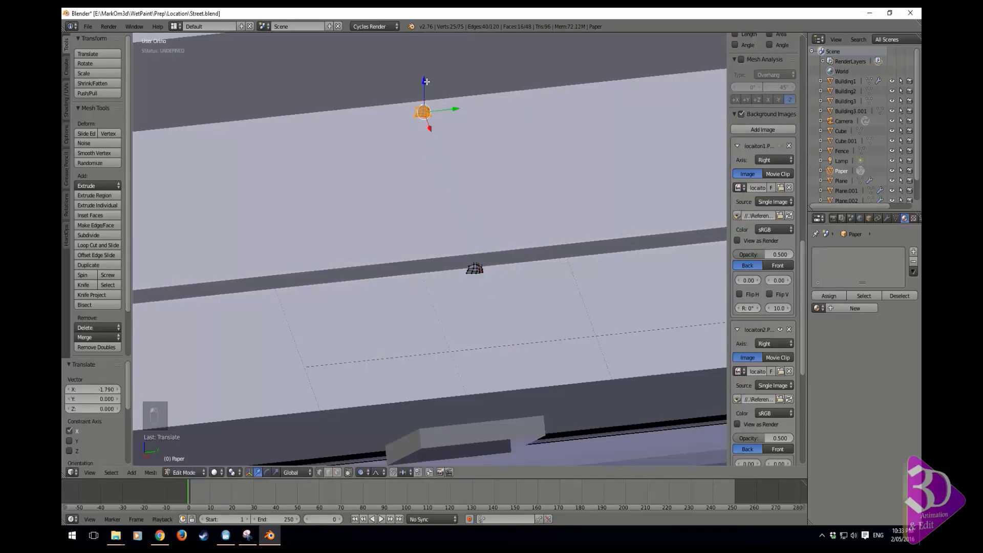
left_click(426, 82)
- Move the newest paper copy along the pavement in Y and shift it -0.123 in X toward the building wall
left_click_drag(428, 83, 189, 160)
middle_click_drag(280, 202, 525, 307, "shift")
left_click_drag(432, 246, 288, 262)
middle_click_drag(605, 278, 353, 309, "shift")
scroll(354, 309, "down", 6)
middle_click_drag(494, 318, 426, 335, "shift")
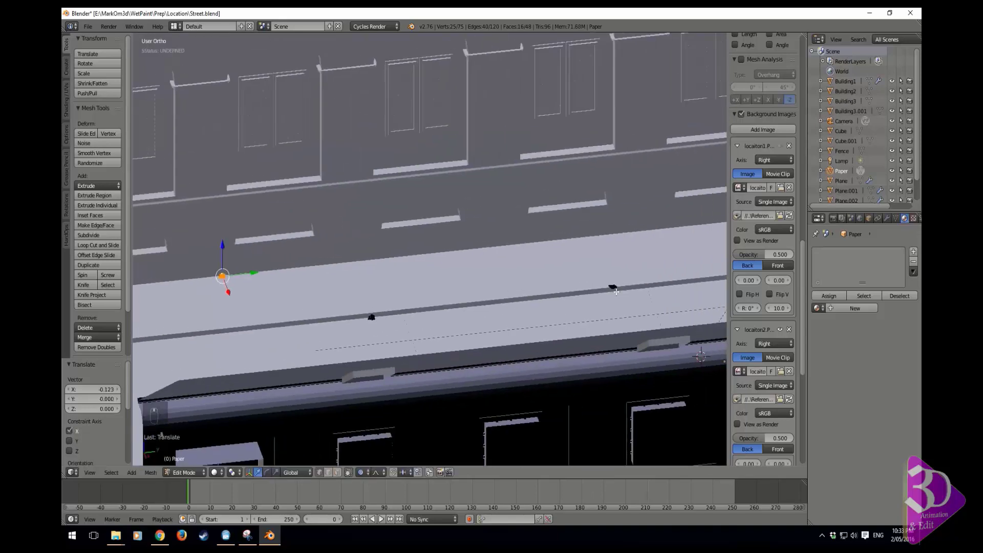
- Duplicate the kerbside paper sheet, raise the copy along Z and move it -1.834 along X onto the pavement
right_click(615, 290)
key("ctrl+l")
key("KP_3")
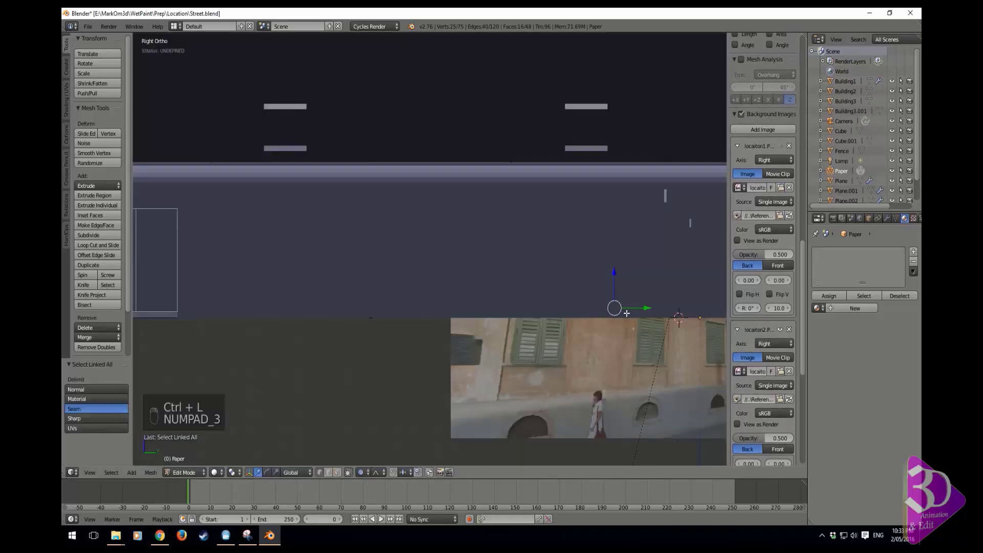
key("z")
left_click_drag(637, 266, 630, 282)
middle_click_drag(630, 283, 619, 261)
key("shift+d")
key("z")
left_click(613, 241)
left_click_drag(620, 261, 493, 216)
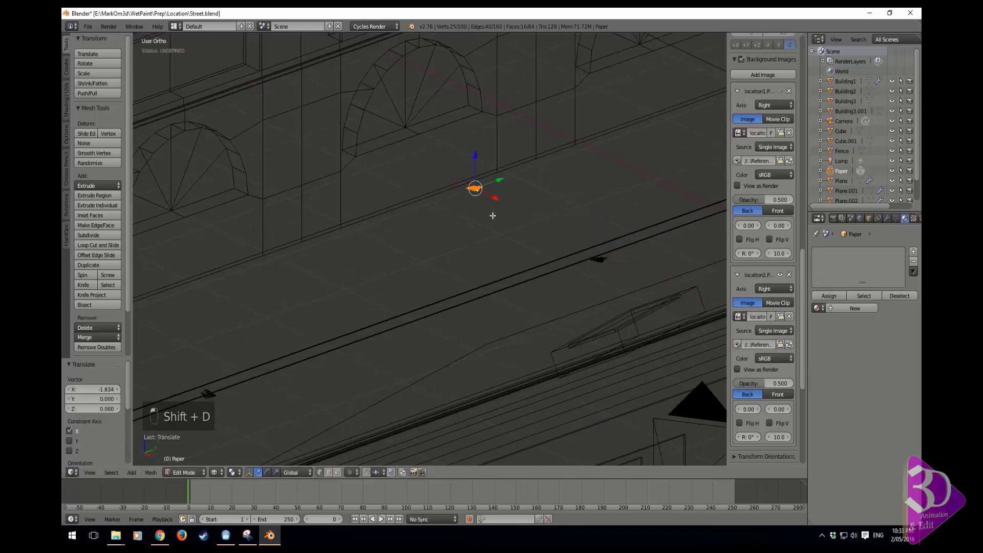
- Rotate the new paper copy 90° about Z and move it 2.901 along Y beside the building wall
type("rz90")
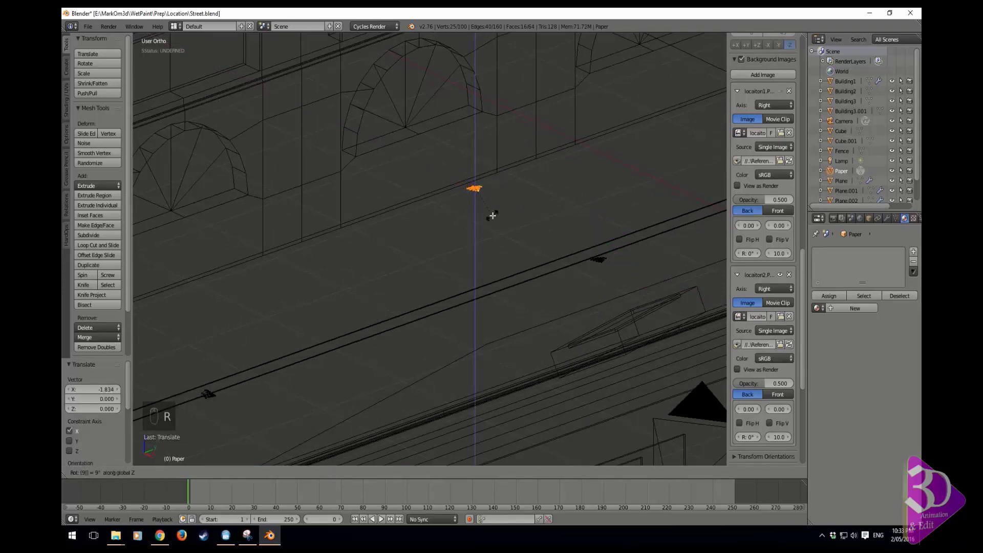
left_click(492, 216)
left_click_drag(499, 181, 130, 129)
- Adjust the copied paper's height by 0.030 along Z in front view so it sits on the pavement
middle_click_drag(507, 191, 351, 334, "shift")
middle_click_drag(577, 253, 560, 387)
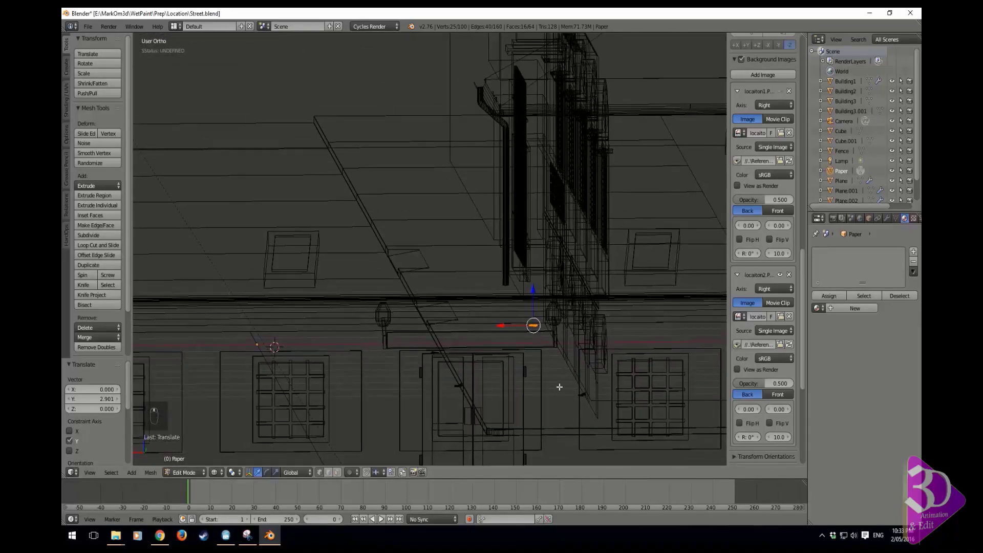
key("KP_3")
key("KP_1")
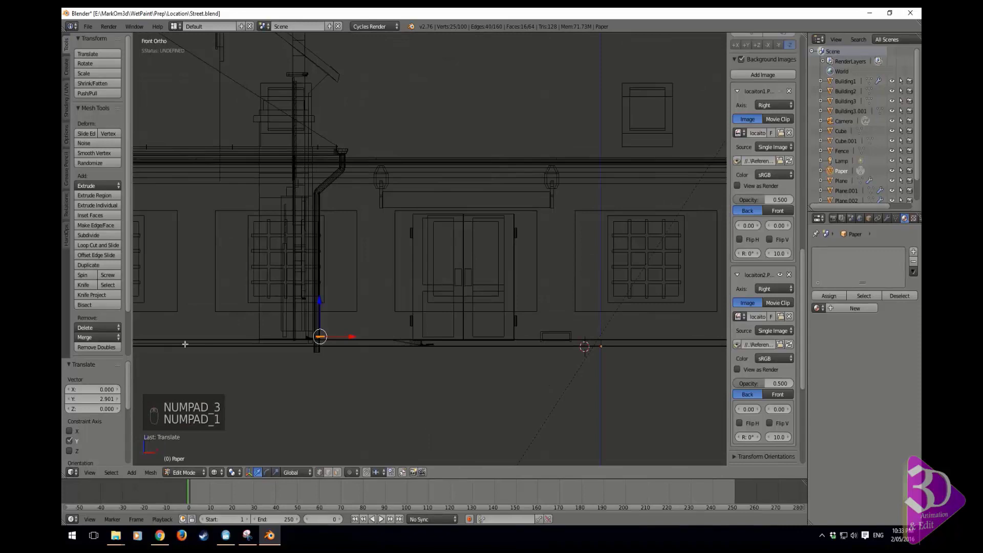
left_click_drag(319, 301, 323, 306)
- Leave mesh editing, rotate the camera about 32.4° around global Z toward the arched building and render the view
key("KP_0")
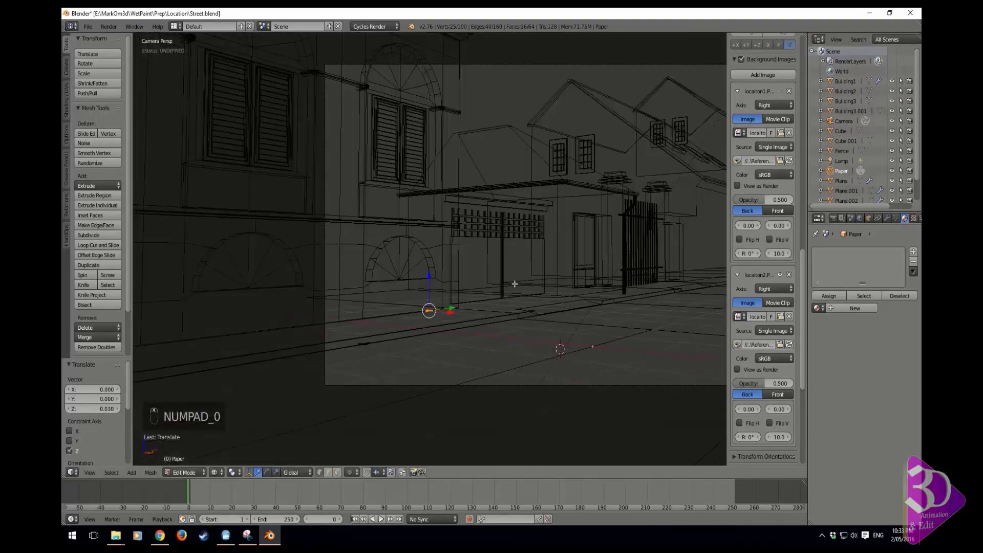
key("Tab")
right_click(522, 386)
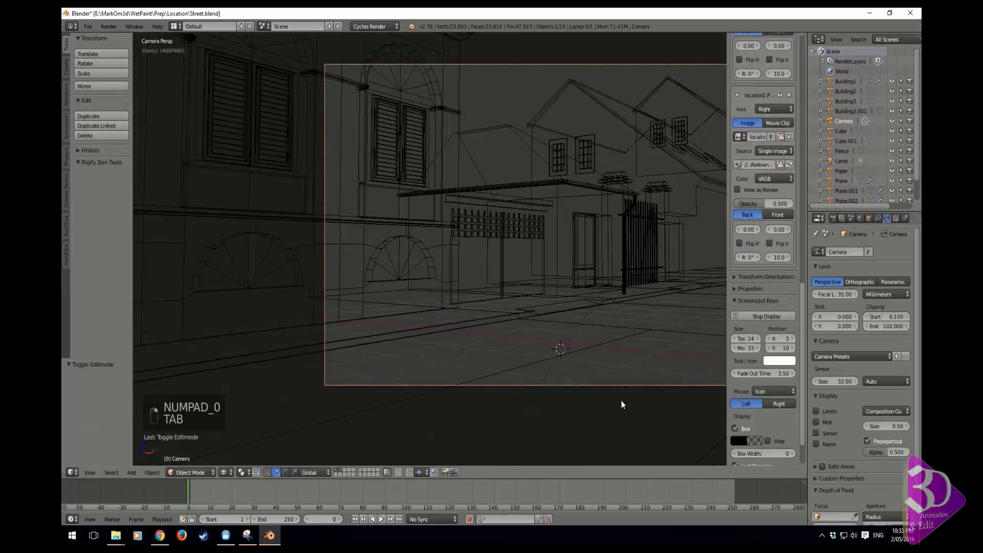
key("r")
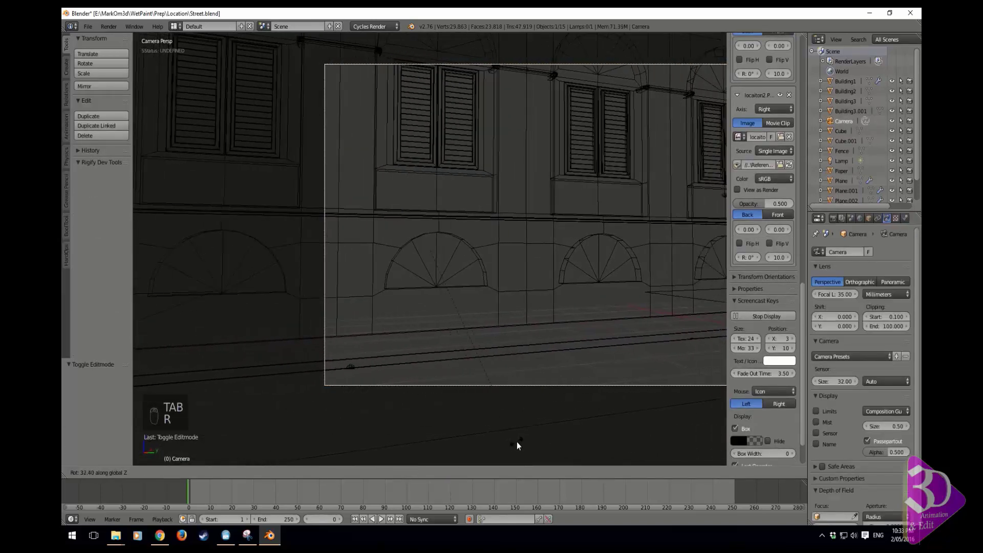
left_click(518, 441)
scroll(500, 297, "up", 1)
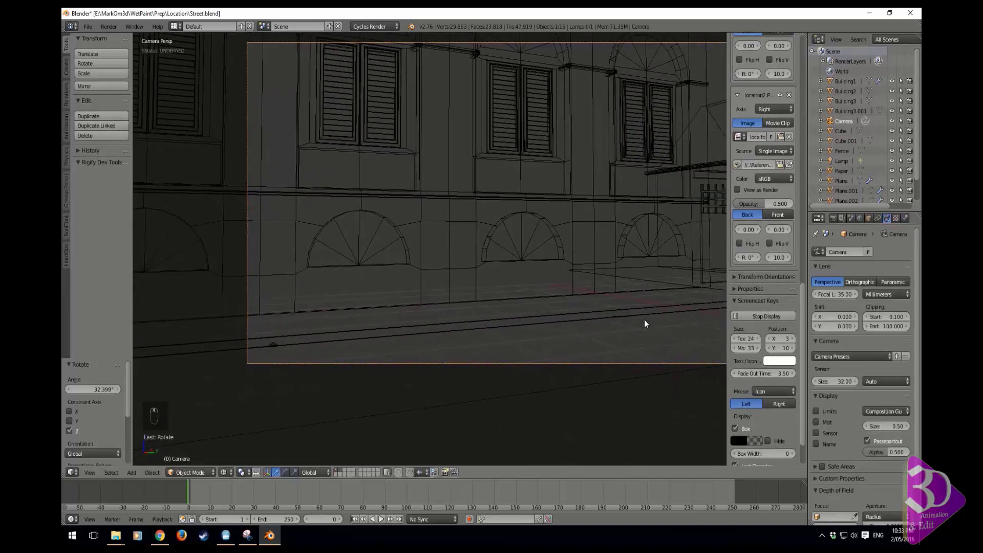
key("F12")
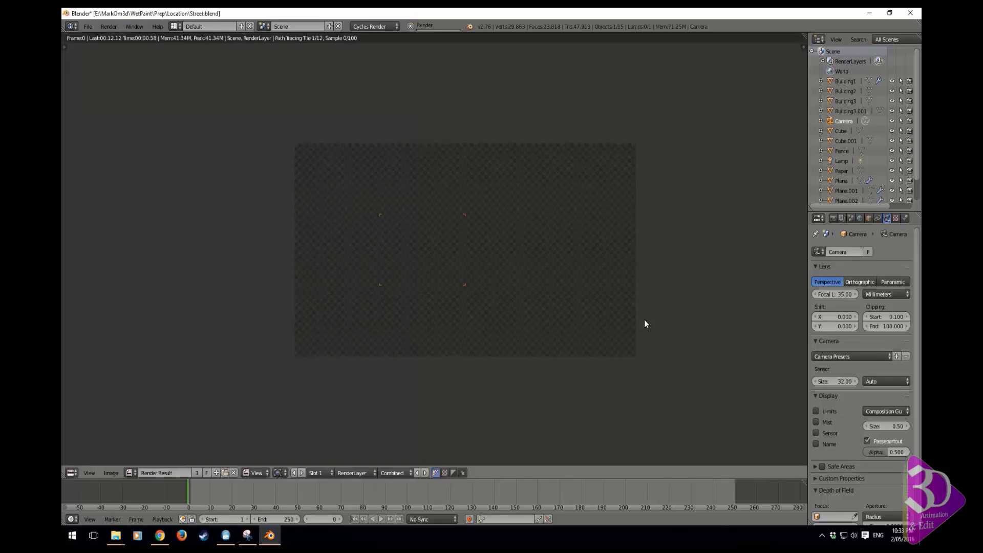
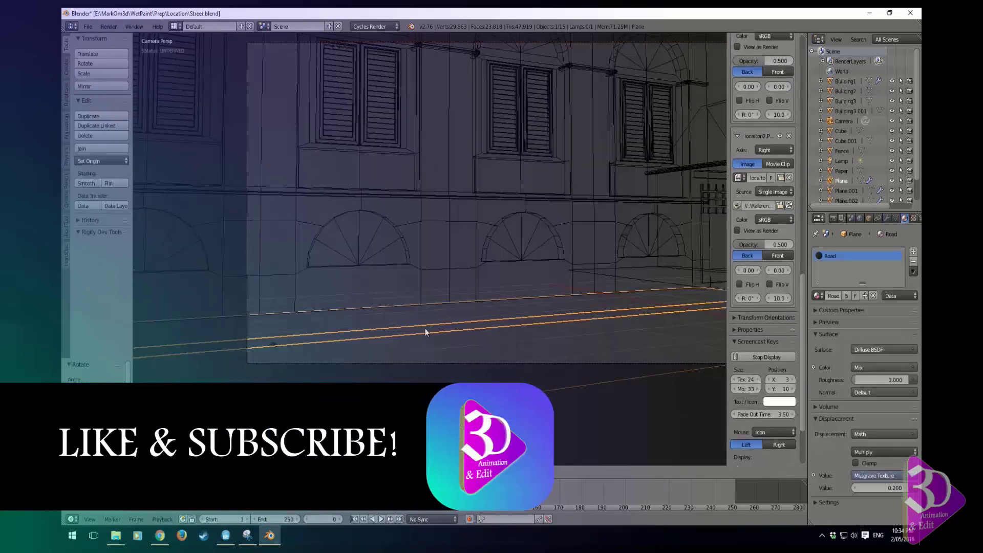
- Switch to the Compositing layout and close the render result to show the Road material's nodes
left_click(175, 26)
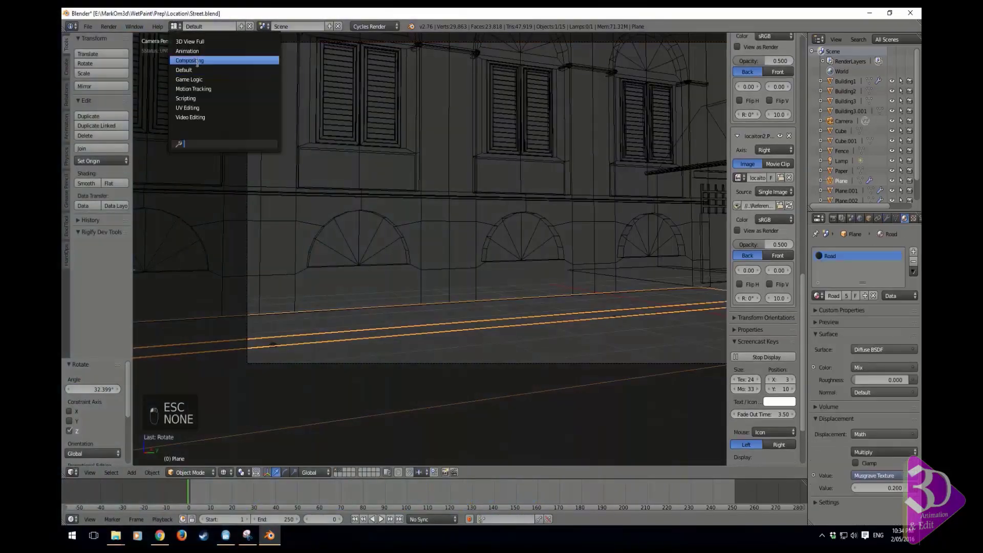
left_click(197, 61)
middle_click_drag(588, 266, 473, 245)
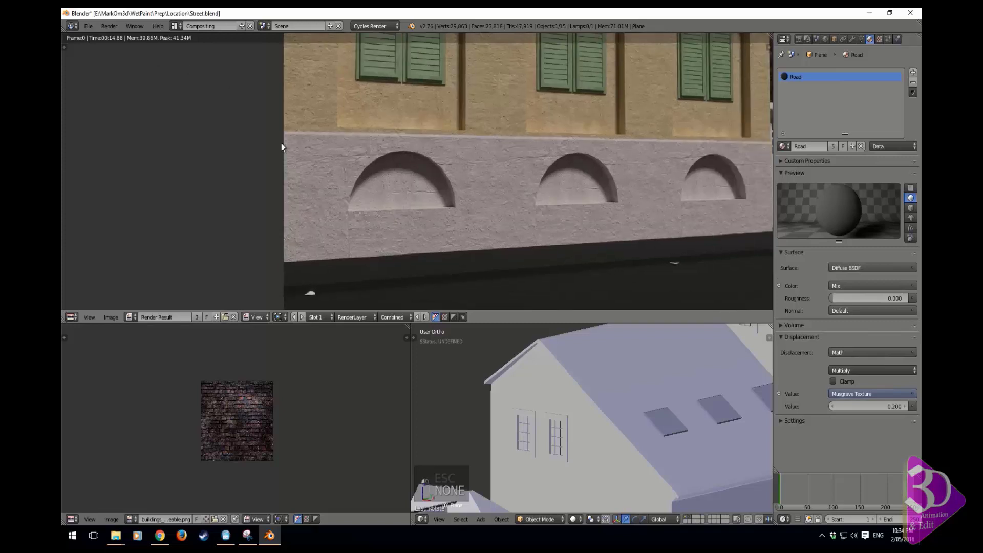
key("Escape")
middle_click_drag(305, 185, 507, 267)
- Lighten Color1 and Color2 of the Mix node in the Road material
left_click(362, 201)
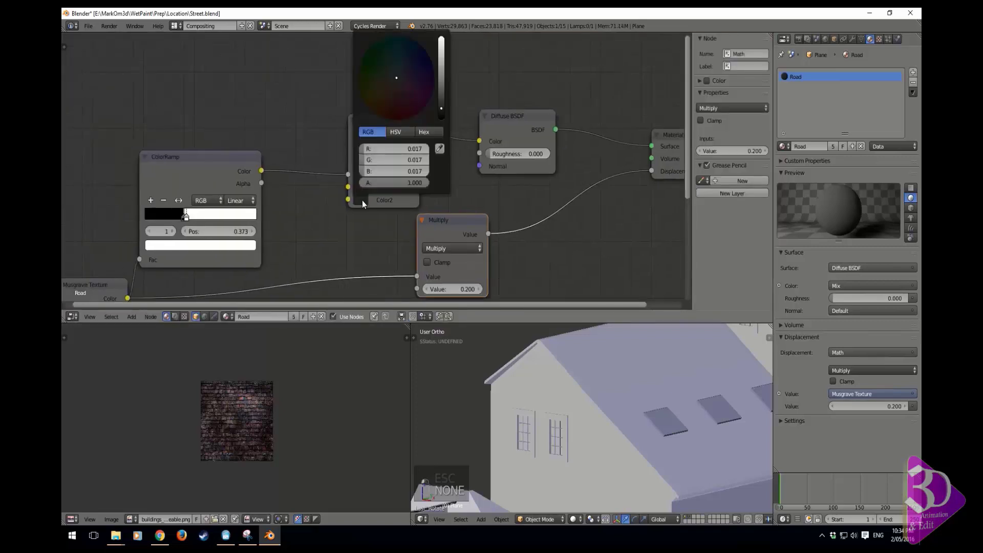
left_click_drag(440, 108, 439, 98)
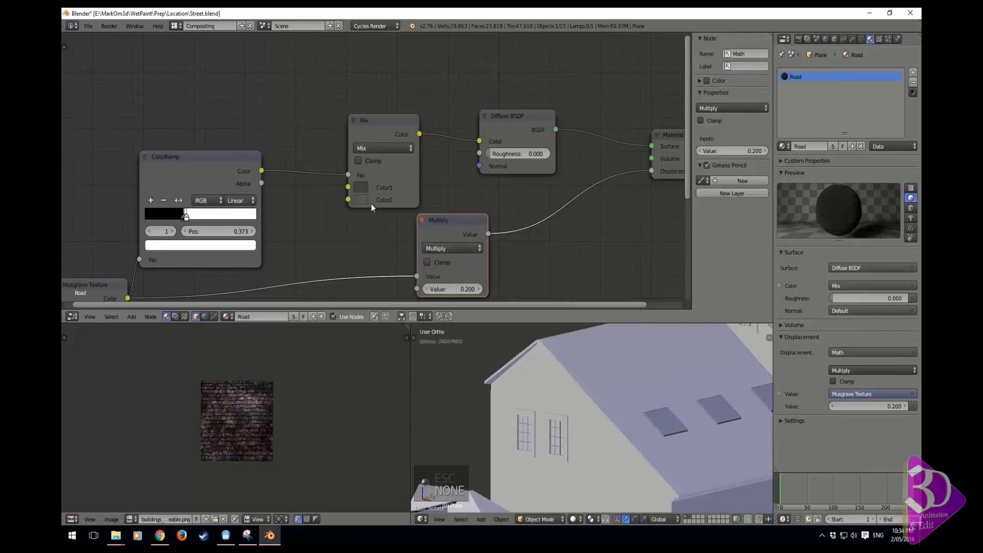
left_click(366, 187)
left_click_drag(439, 259, 439, 225)
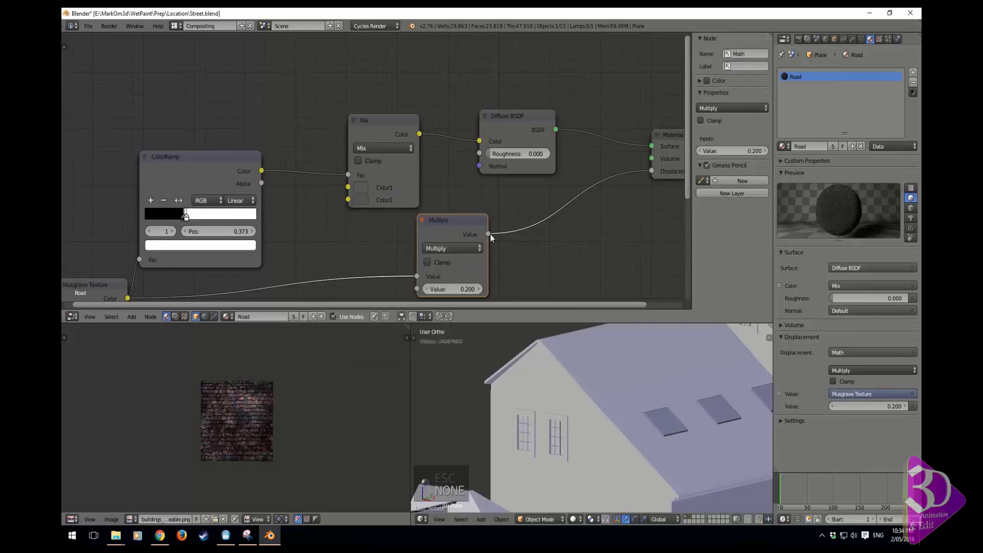
left_click(367, 195)
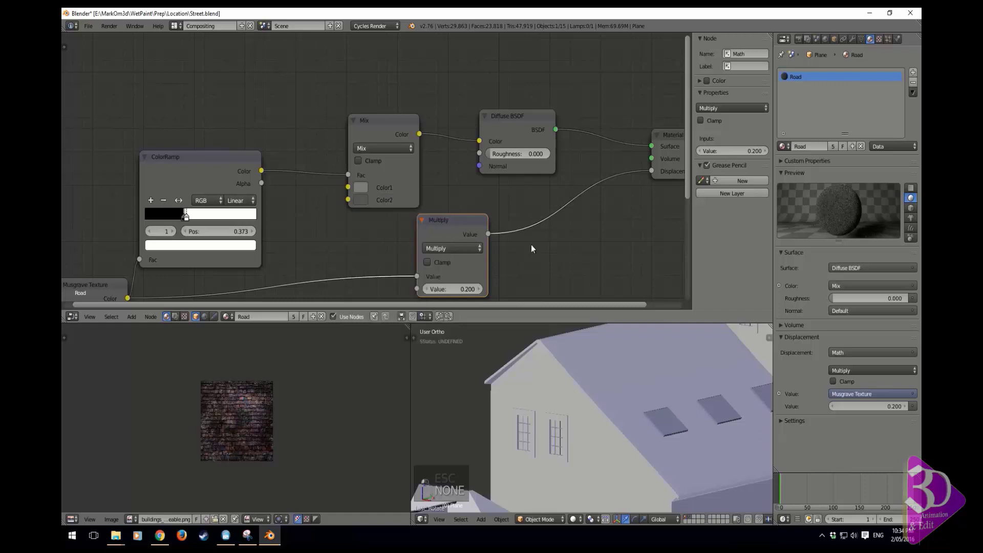
- Render the camera view again, examine the road shade against the pavement litter, and close the result
key("F11")
key("F12")
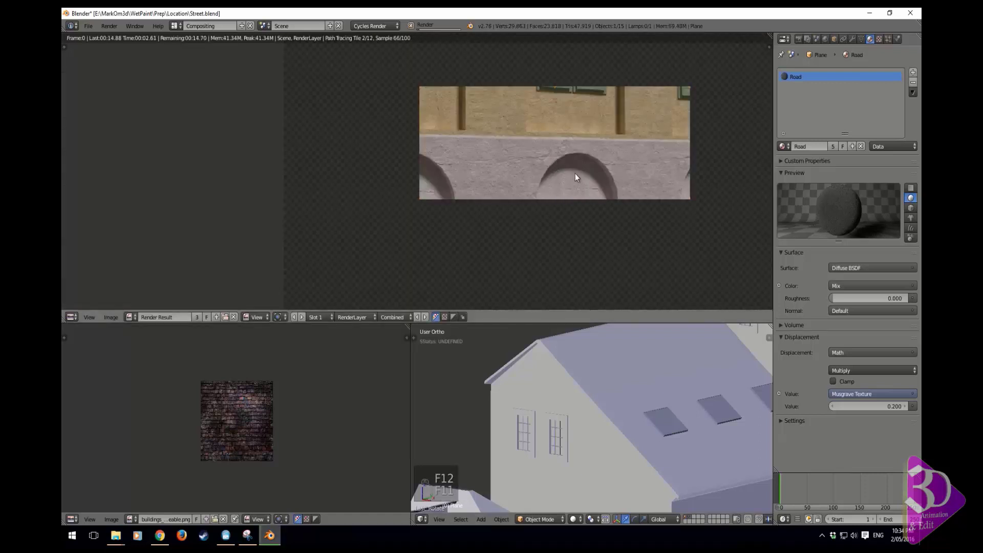
scroll(576, 174, "down", 2)
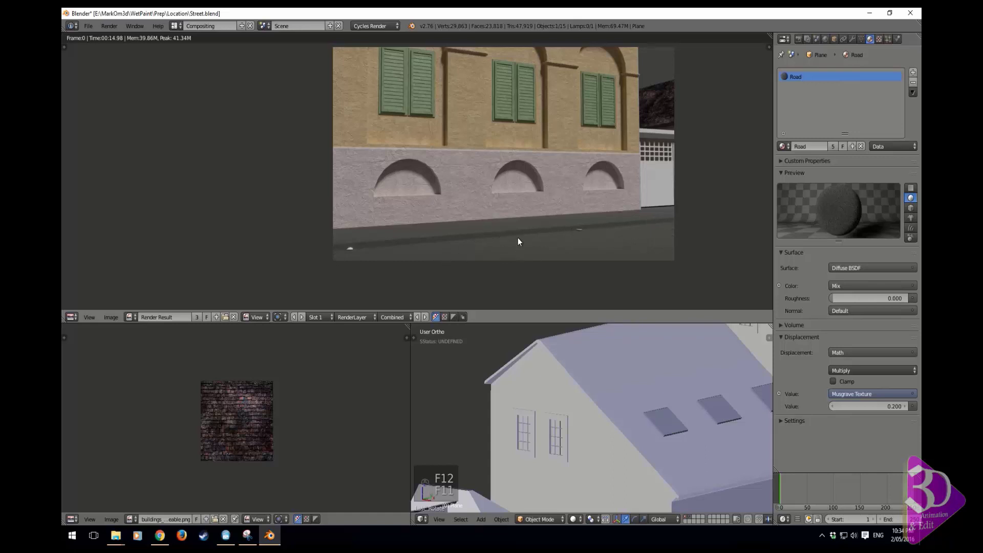
key("Escape")
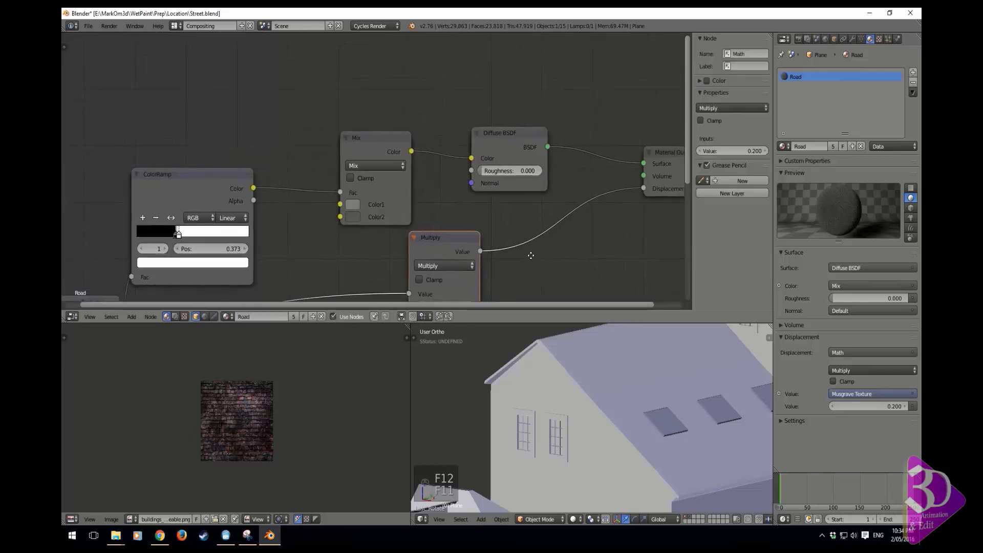
- Return to the Default layout, select the Paper object in a view of the whole street and open its mesh for editing
left_click(190, 27)
left_click(194, 67)
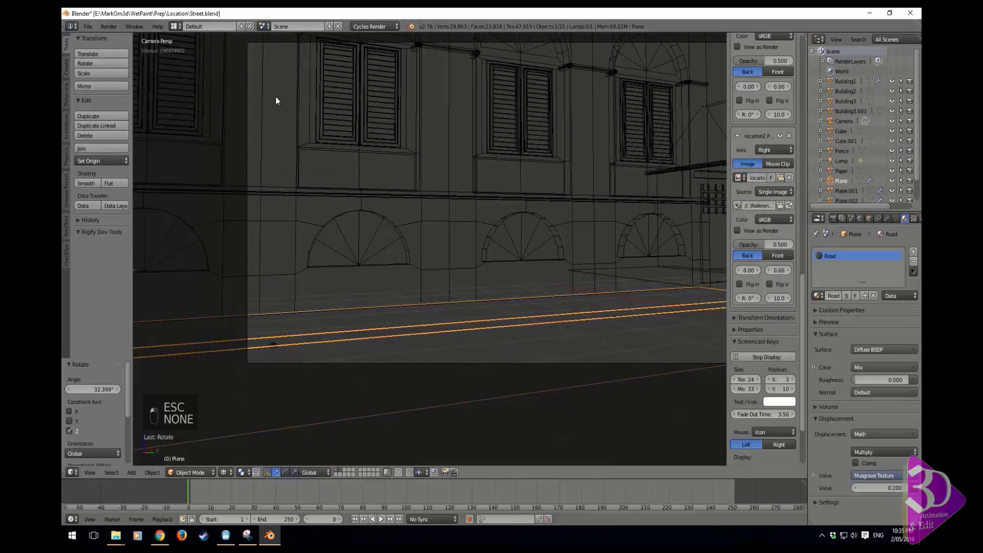
middle_click_drag(275, 96, 507, 273)
right_click(551, 258)
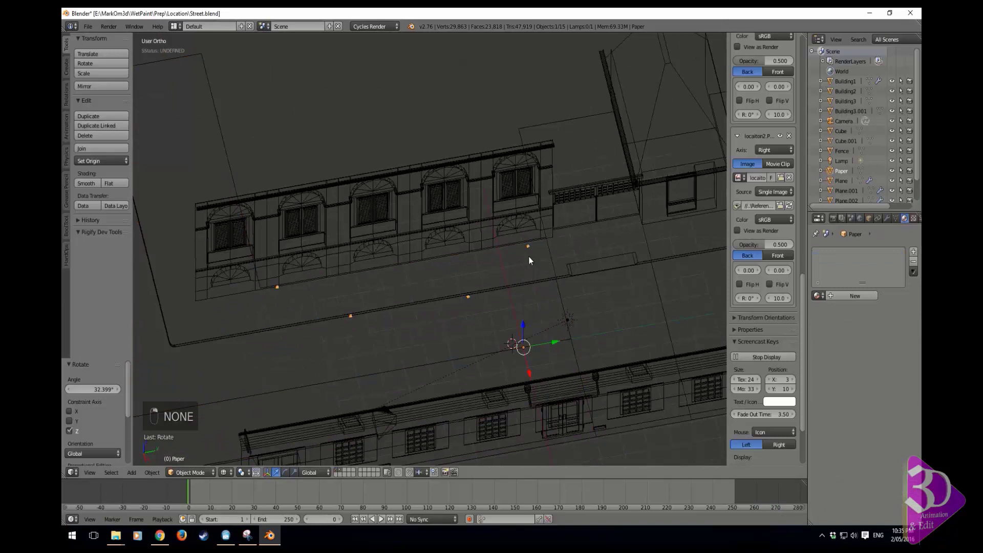
key("Tab")
- Duplicate the wall-side paper sheet and move the copy 0.891 in X and -13.756 in Y with Z locked
key("shift+d")
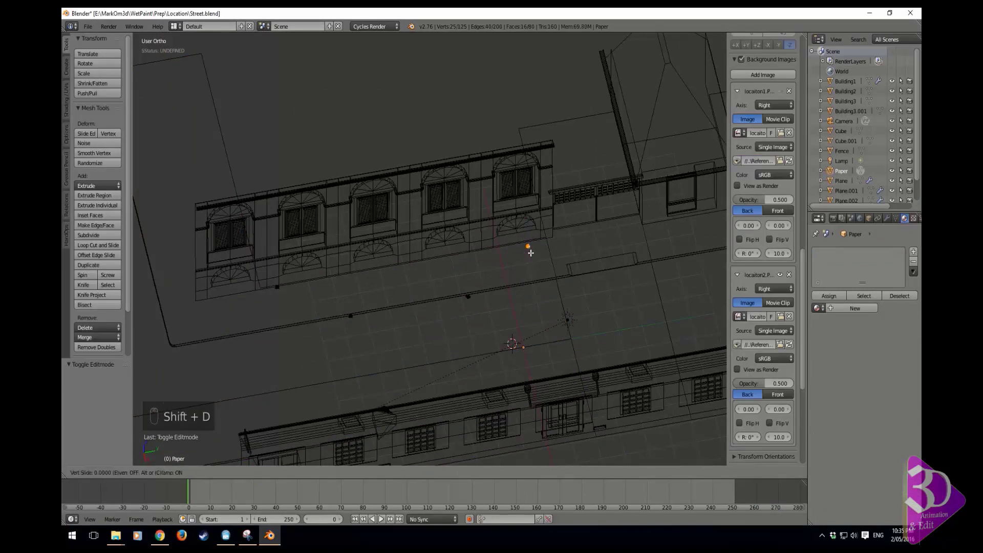
key("g")
right_click(543, 255)
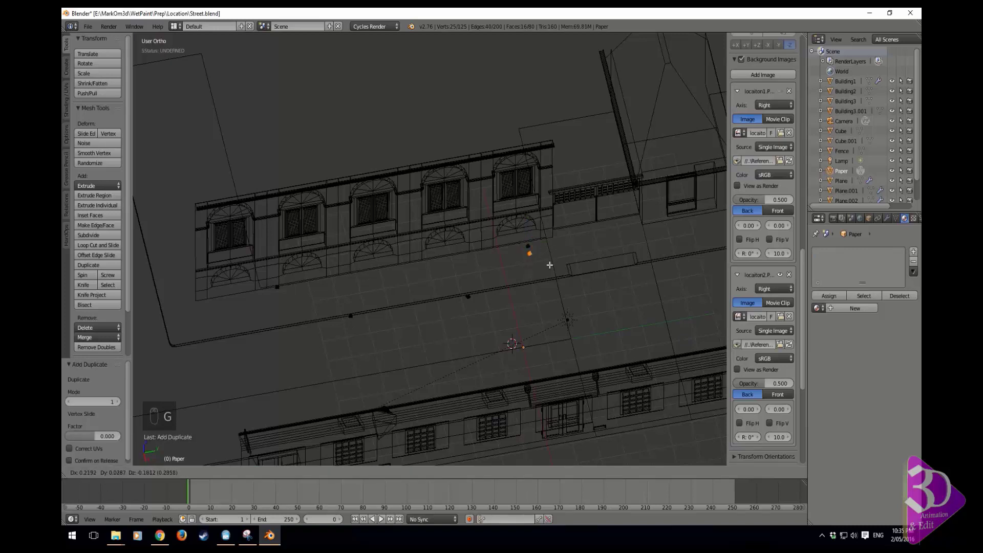
key("g")
key("g")
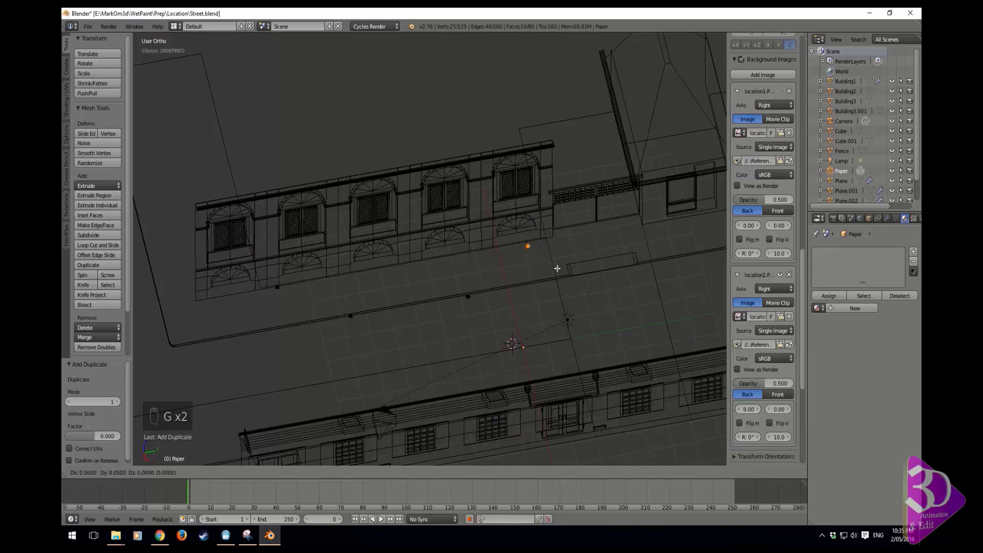
key("shift+z")
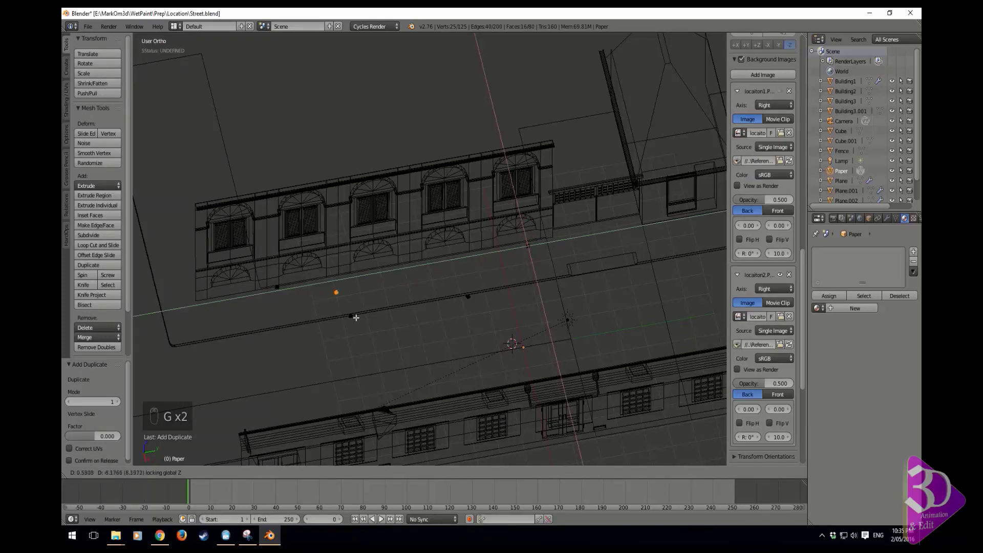
left_click(299, 349)
- Rotate the moved paper sheet about 20.7° around Z and duplicate it in place, cancelling the copy's Z move
key("r")
key("z")
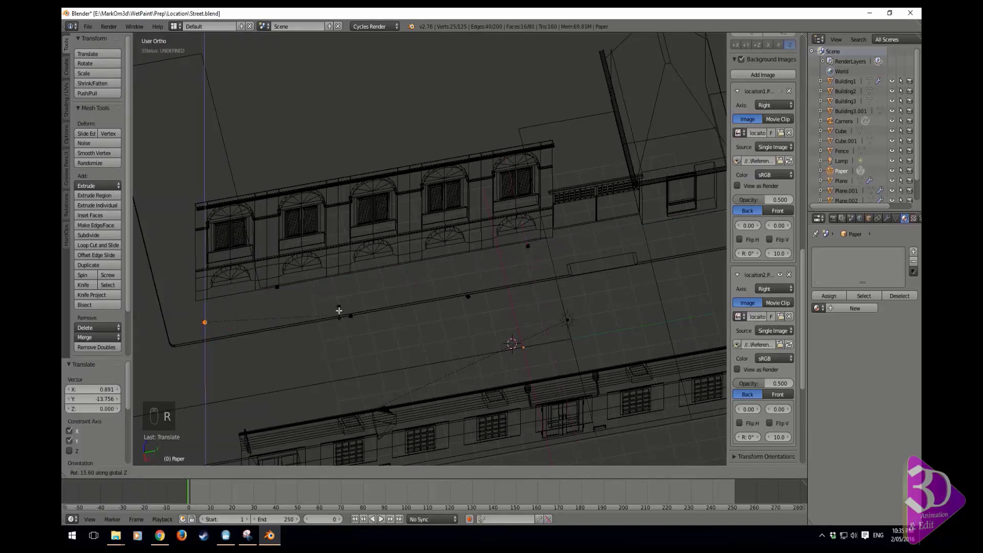
left_click(336, 306)
key("shift+d")
key("z")
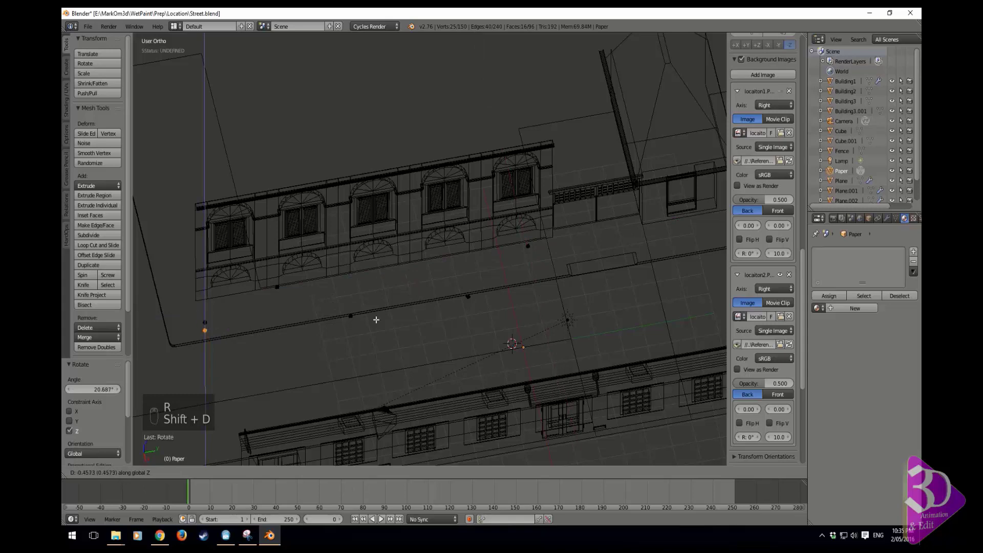
key("Escape")
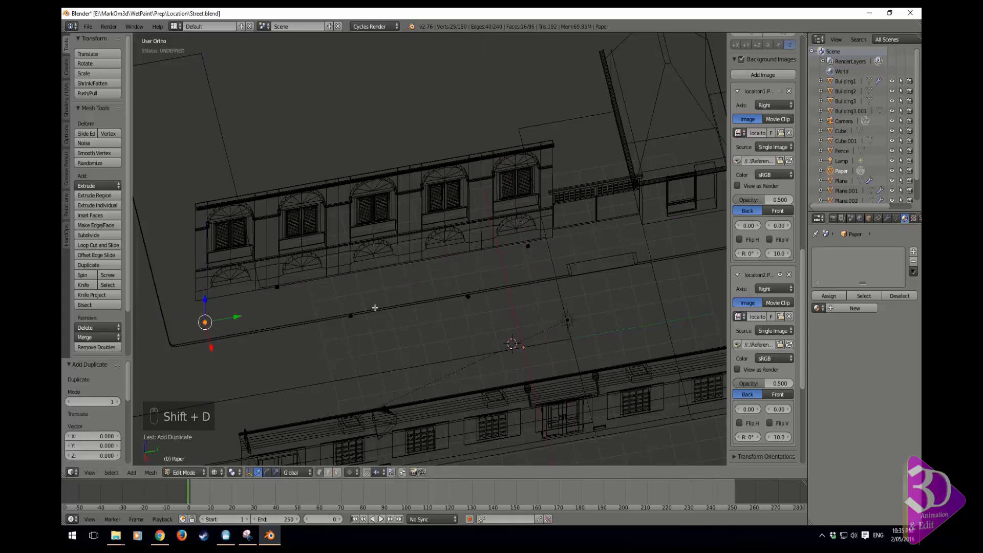
- Preview the scattered paper in rendered shading and set the viewport to solid shading
key("shift+z")
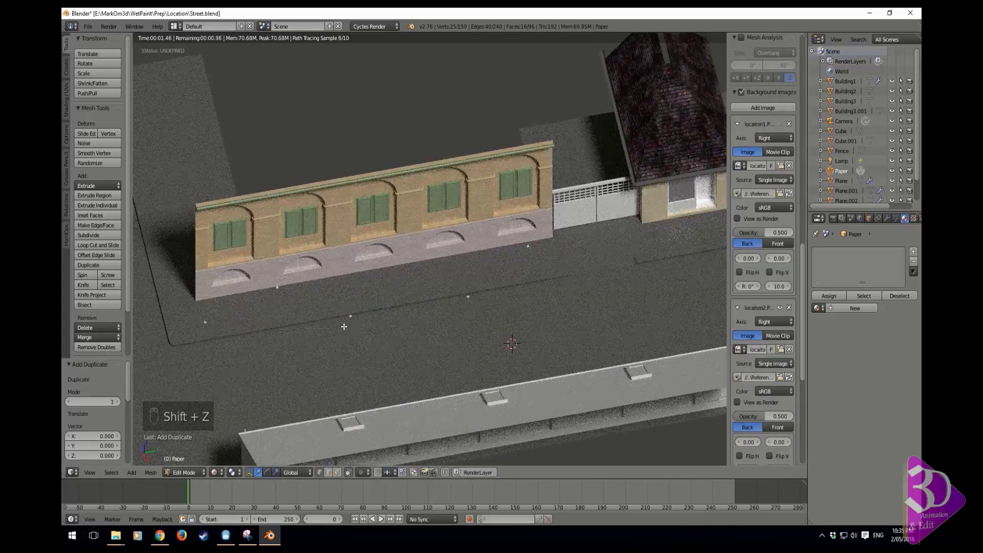
key("Escape")
key("shift+a")
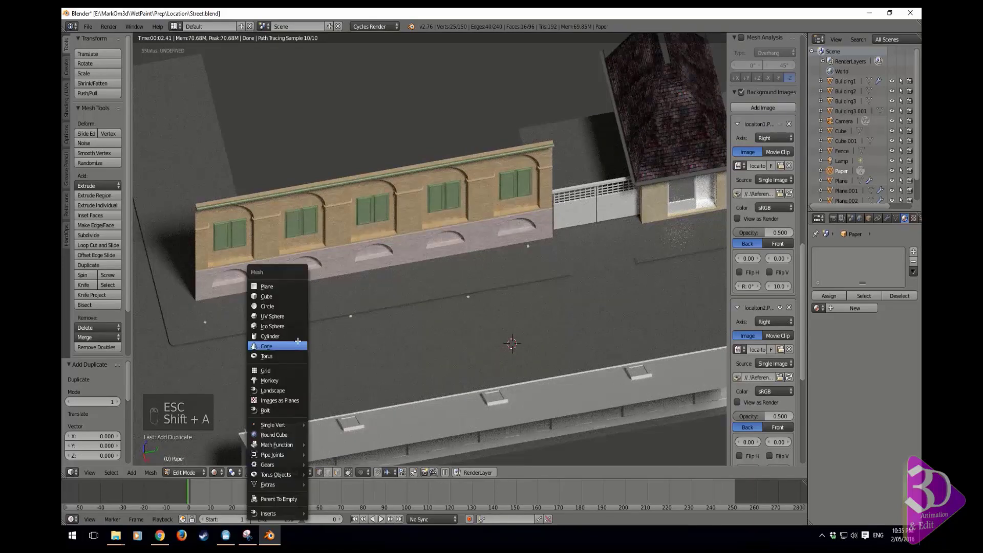
key("shift+a")
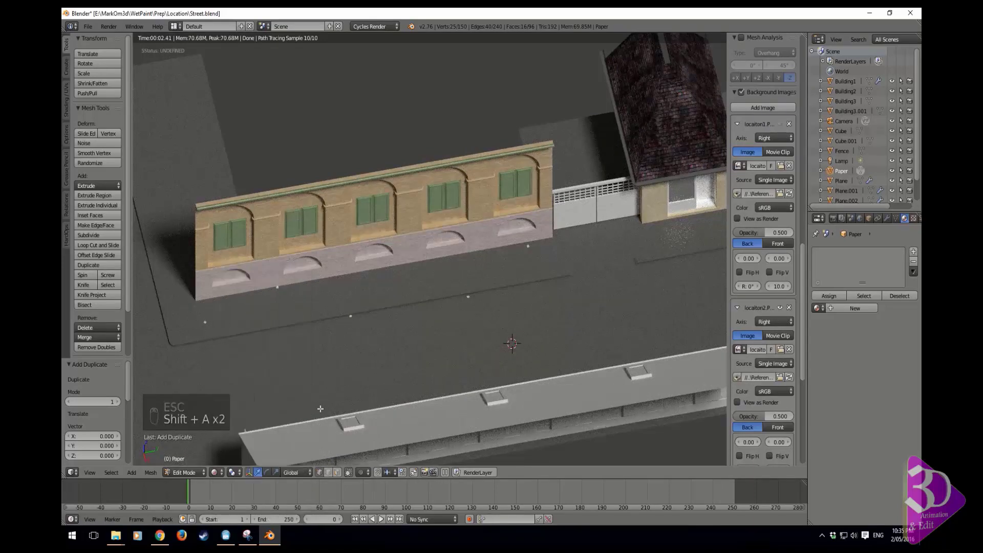
left_click(462, 474)
left_click(463, 474)
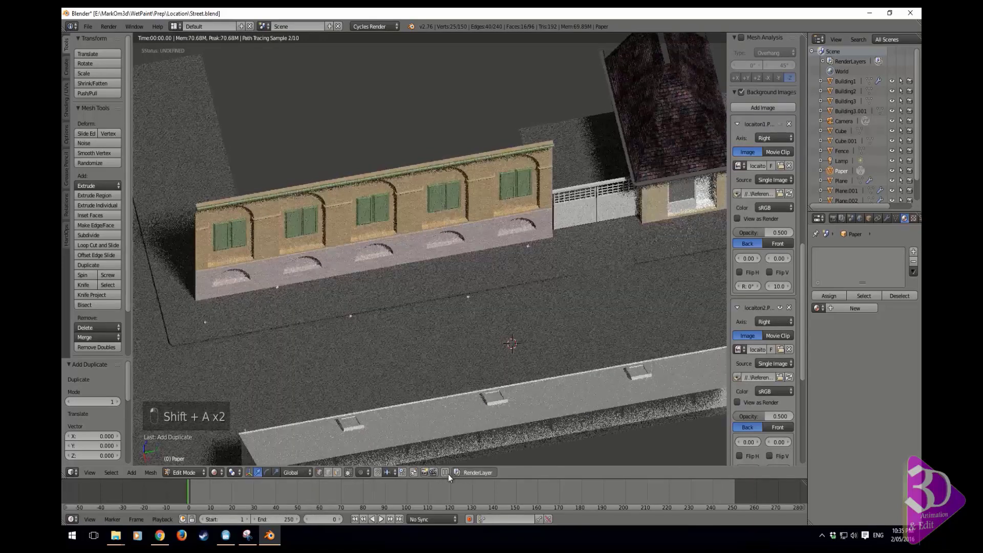
left_click(215, 472)
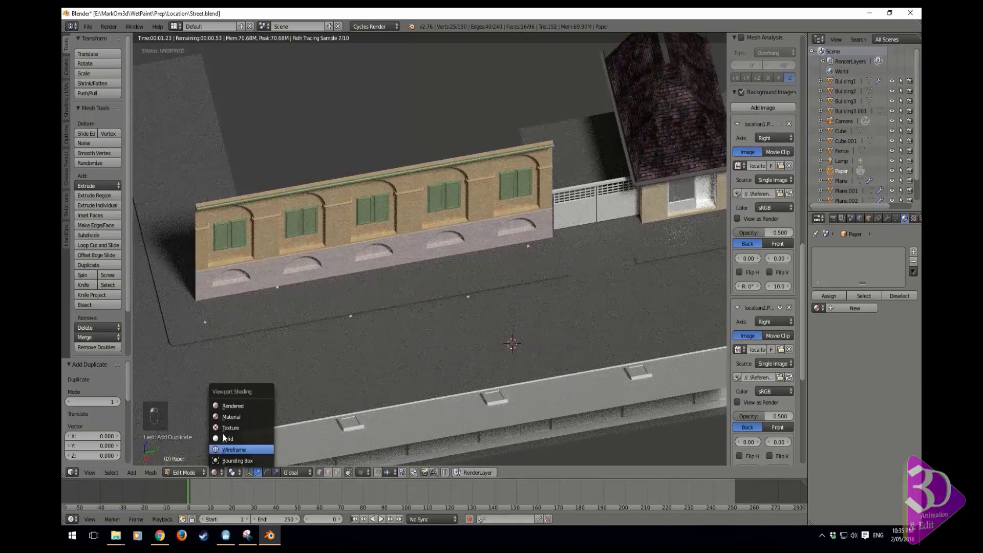
left_click(229, 439)
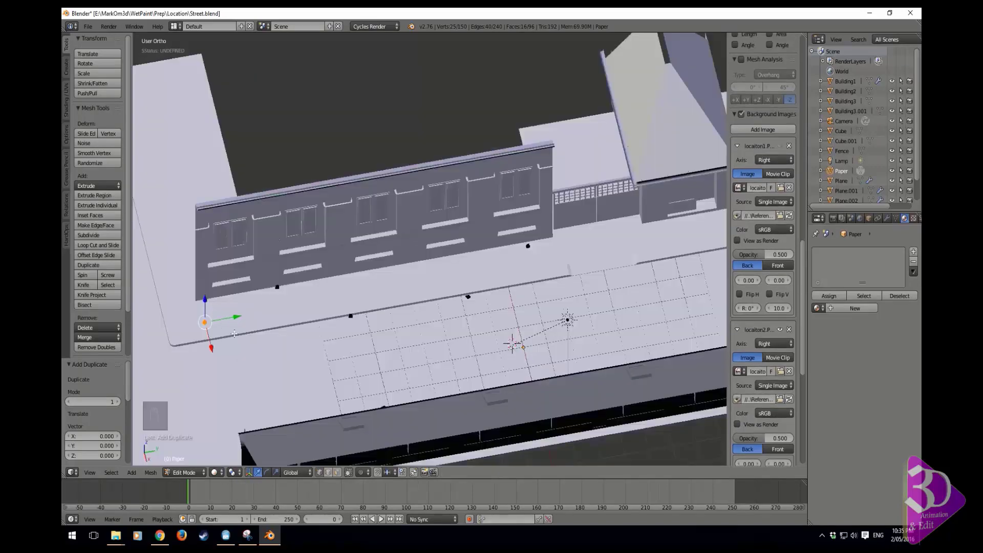
- Move the duplicated paper sheet along Y to mid-pavement, rotate it around Z and shift it -0.532 in X
key("g")
key("y")
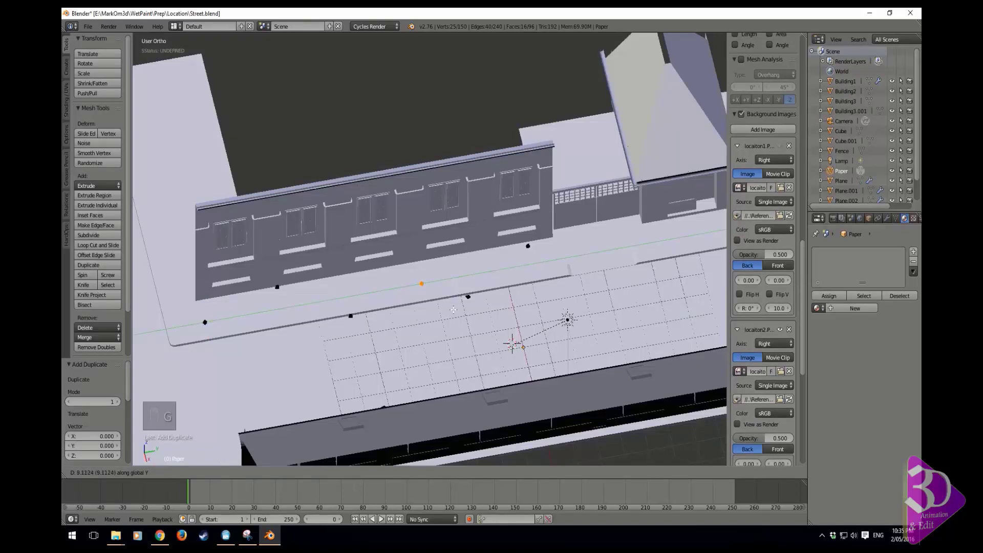
left_click(448, 311)
key("r")
key("z")
left_click(469, 274)
left_click_drag(424, 310, 426, 301)
middle_click_drag(487, 280, 469, 272)
scroll(461, 283, "down", 5)
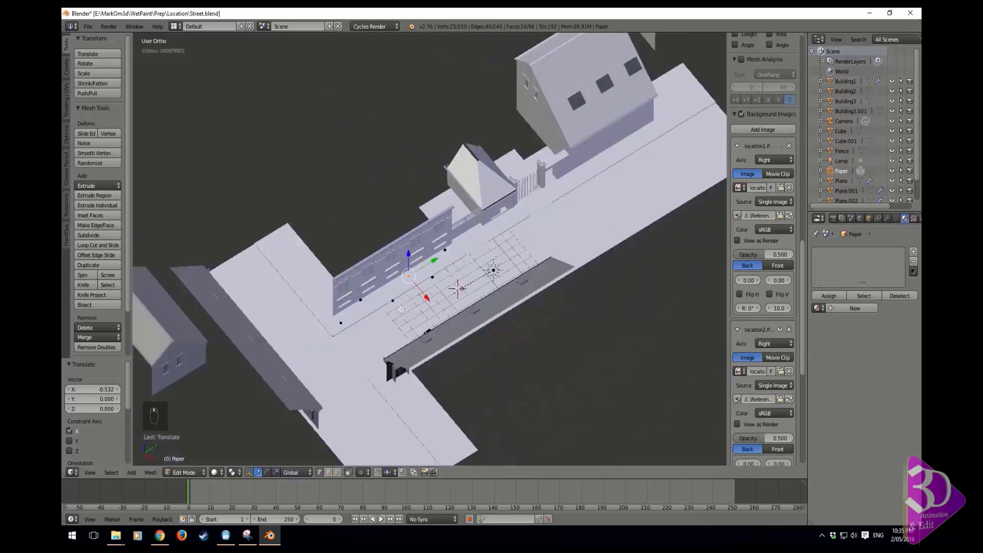
- Select the whole paper sheet beside the near kerb, duplicate it and move the copy 6.099 along Y
scroll(526, 281, "up", 8)
middle_click_drag(526, 336, 574, 316, "shift")
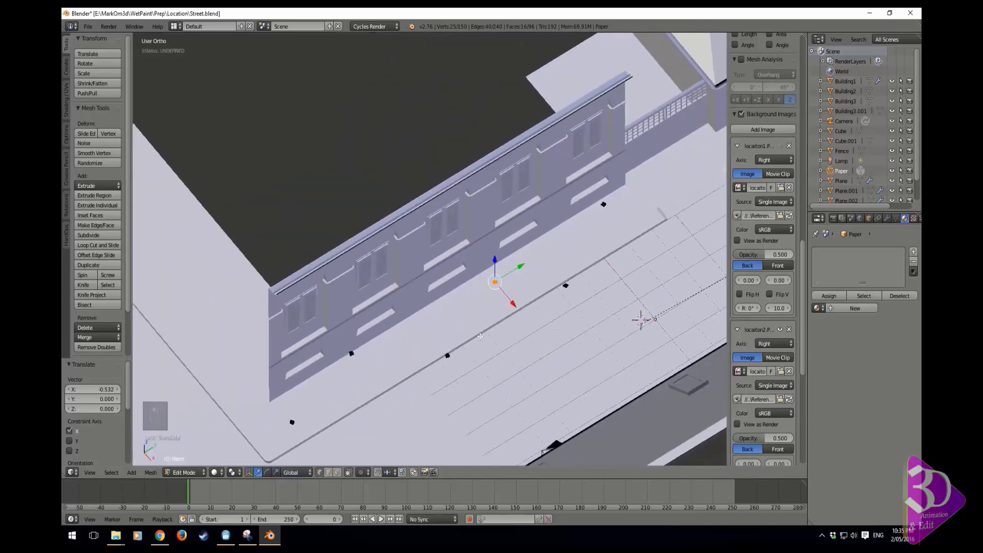
right_click(447, 356)
key("ctrl+l")
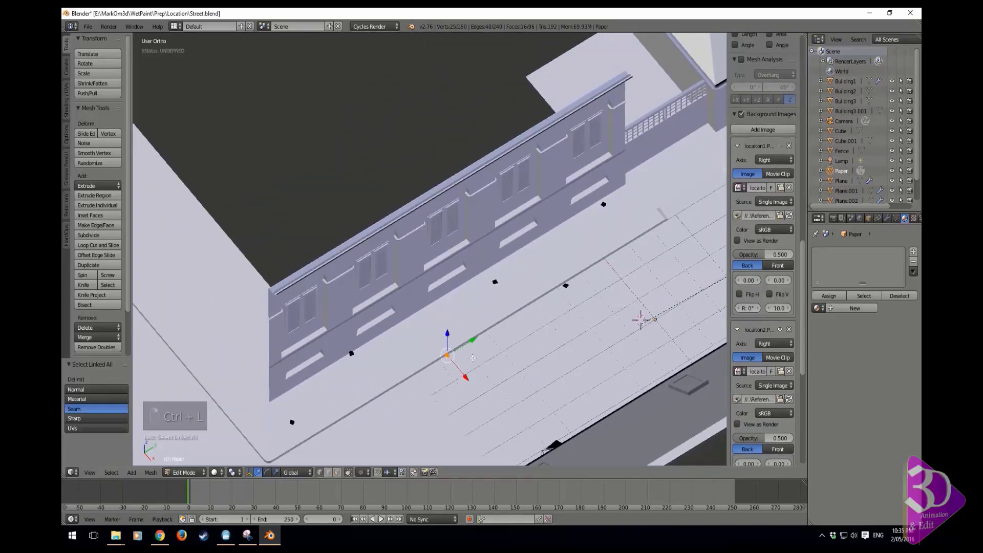
key("shift+d")
key("x")
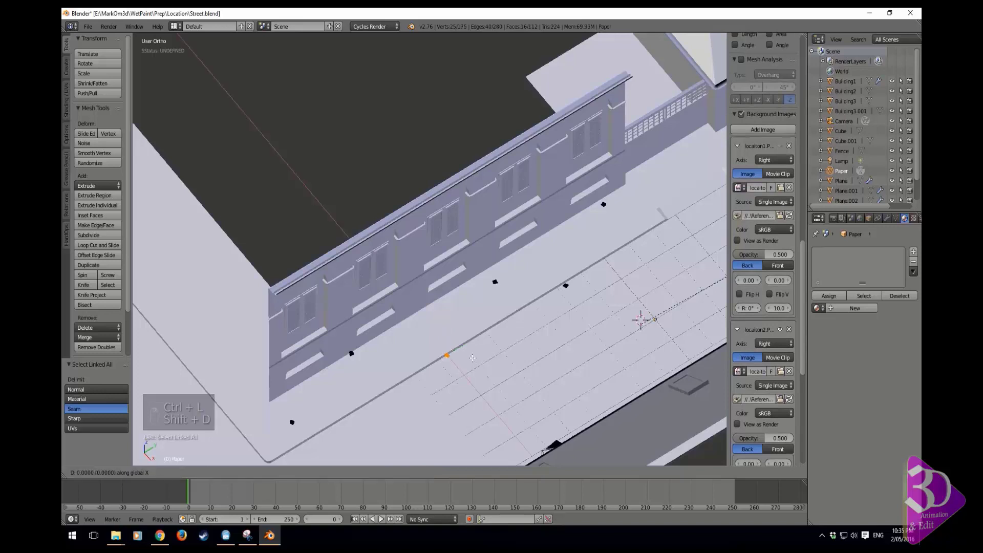
key("y")
left_click(608, 285)
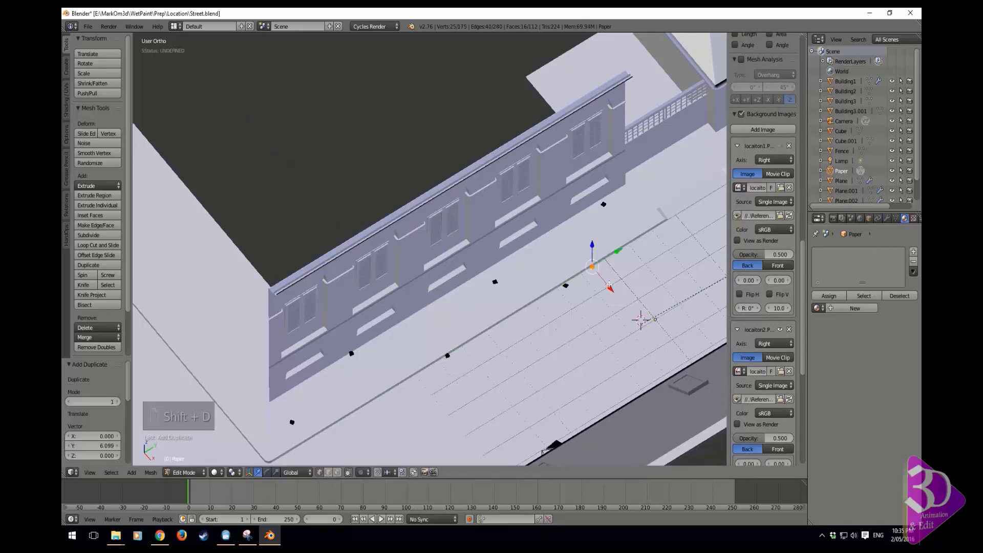
- Select all the paper sheets and create a new material named Paper1
key("a")
key("a")
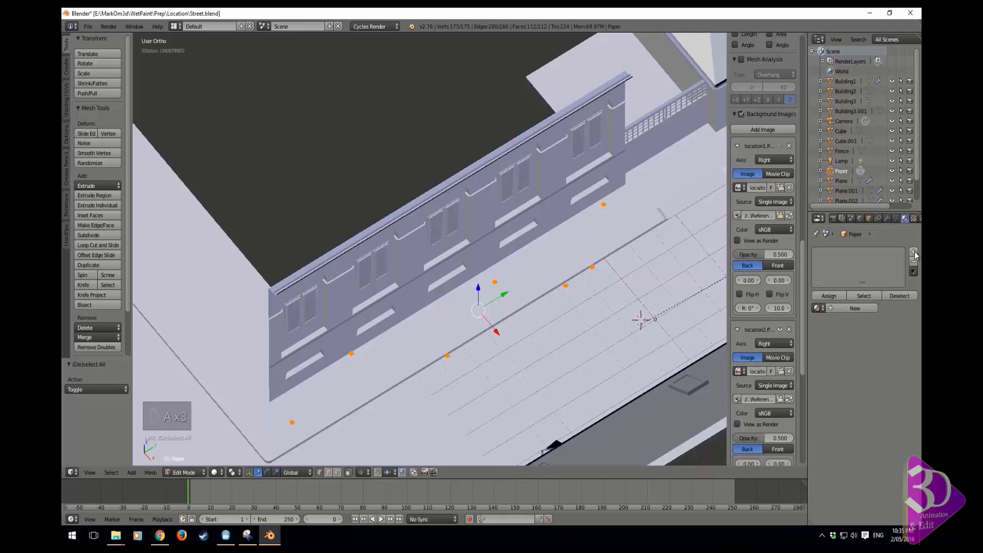
left_click(835, 308)
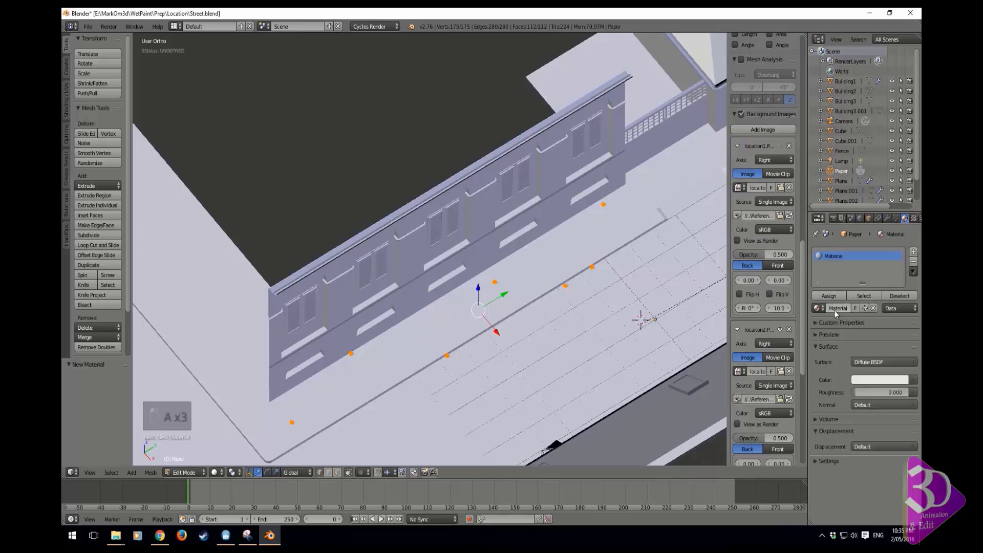
left_click(834, 309)
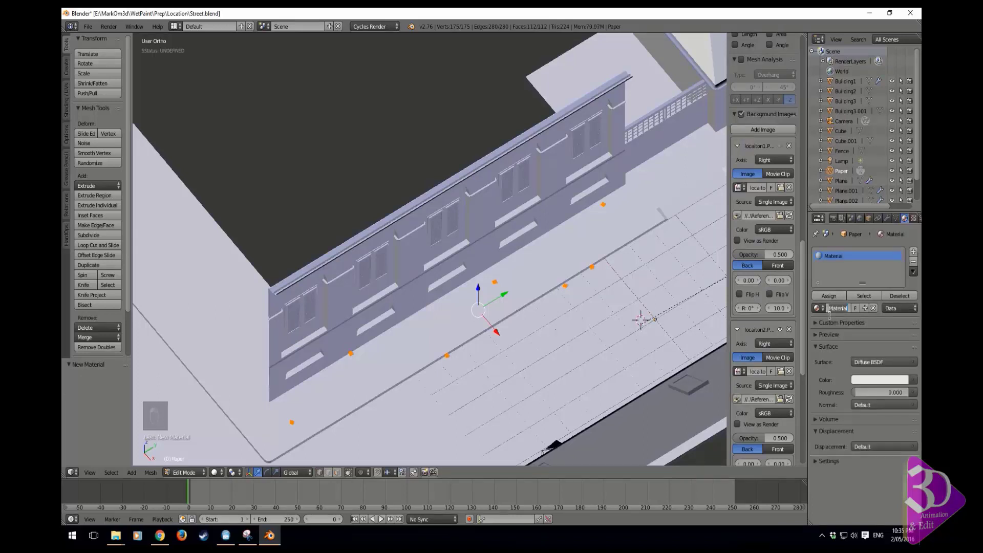
key("BackSpace")
- Add a second material slot and brighten the Paper1 material's diffuse colour to pure white
left_click(914, 251)
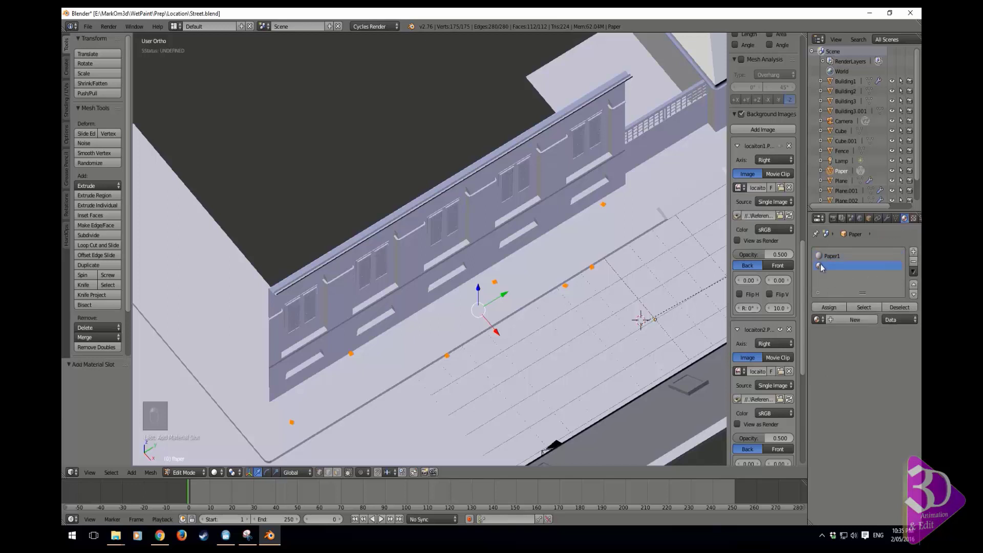
left_click(875, 390)
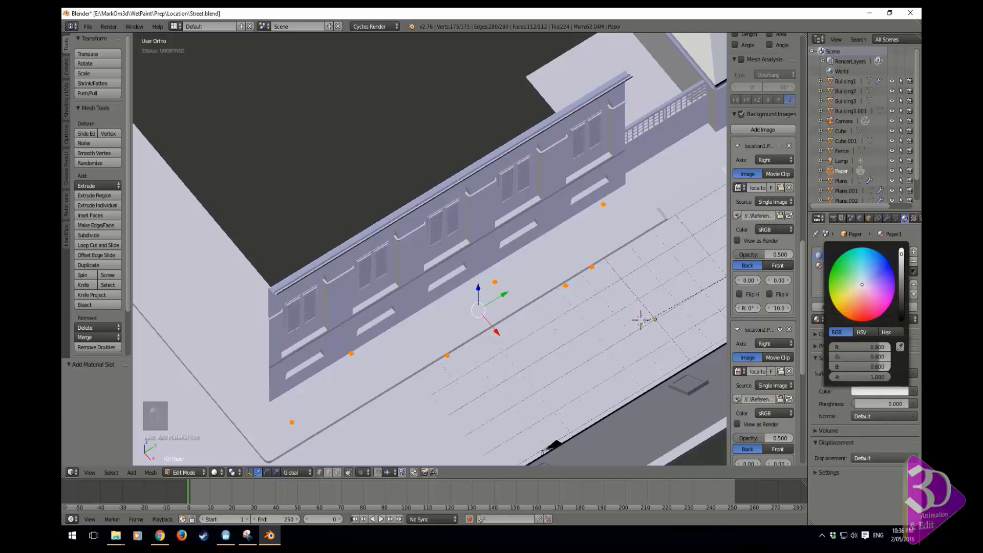
left_click_drag(902, 255, 901, 245)
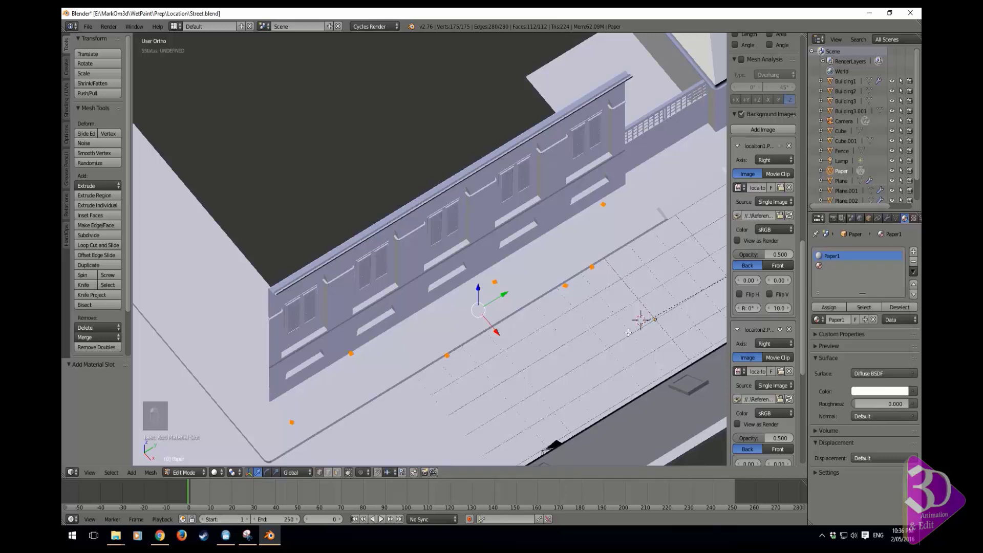
- Load Paper1 into the empty second slot, make it an independent copy and rename it Paper12
left_click(832, 265)
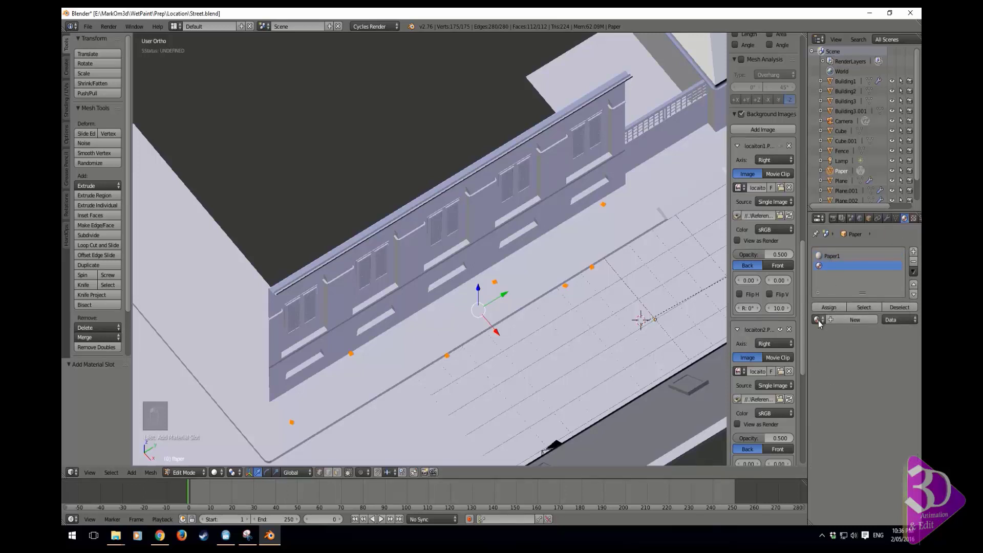
left_click(817, 320)
left_click(797, 417)
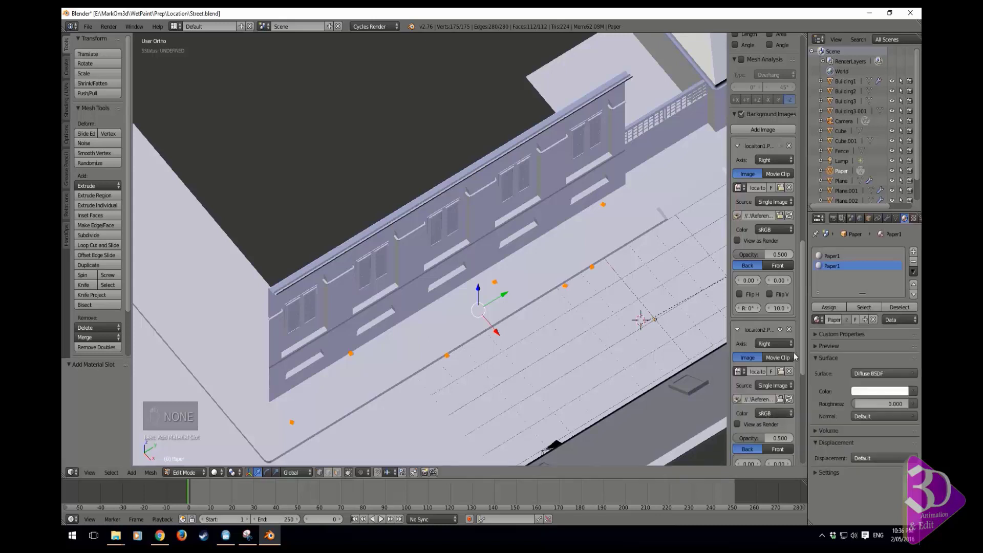
left_click(865, 320)
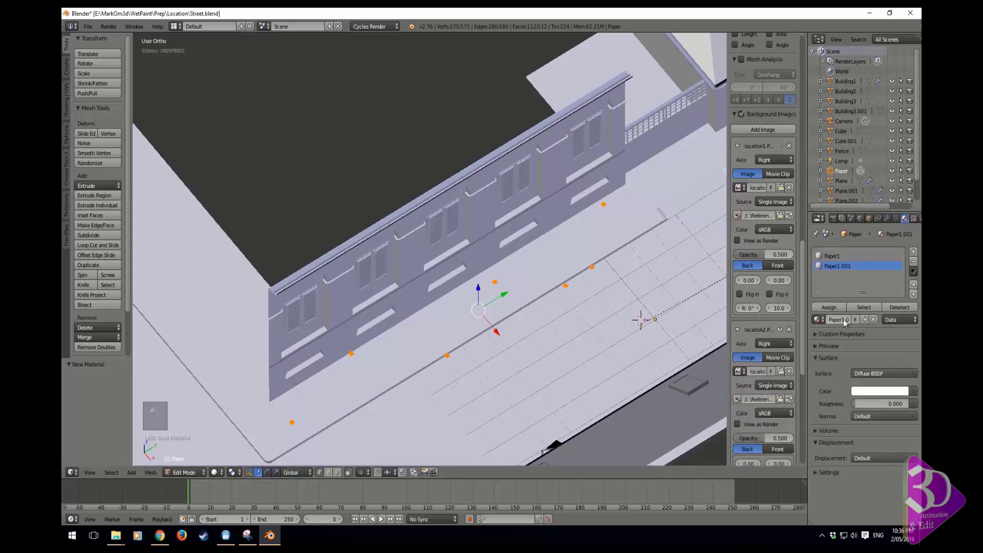
left_click_drag(839, 320, 918, 327)
key("BackSpace")
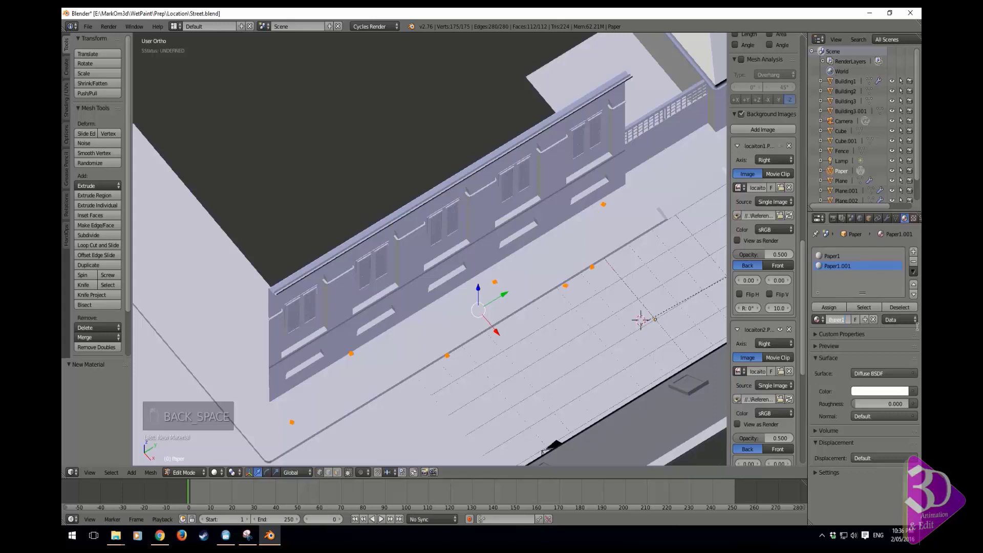
type("2")
key("Return")
- Change the Paper12 material's diffuse colour to a dark reddish brown
left_click(878, 391)
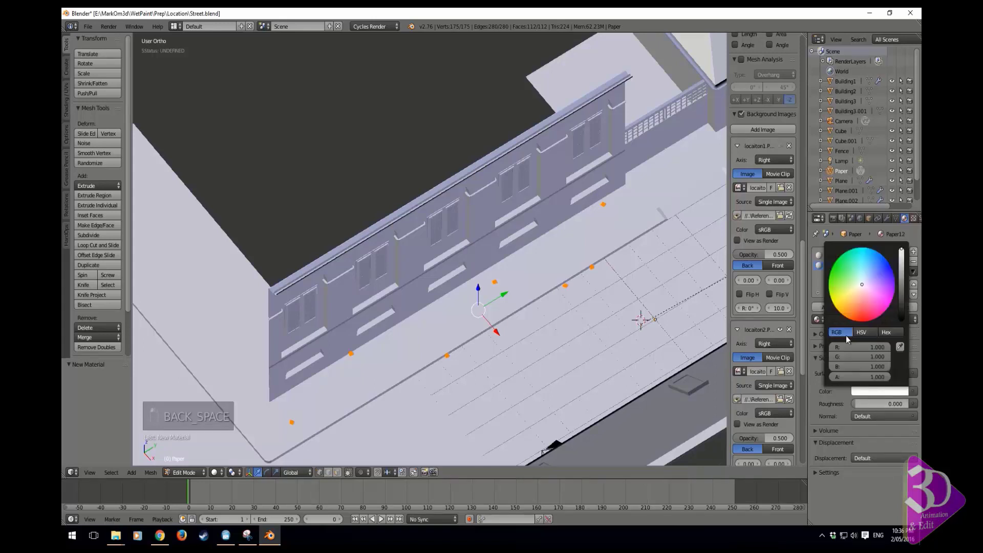
left_click(859, 304)
left_click(902, 285)
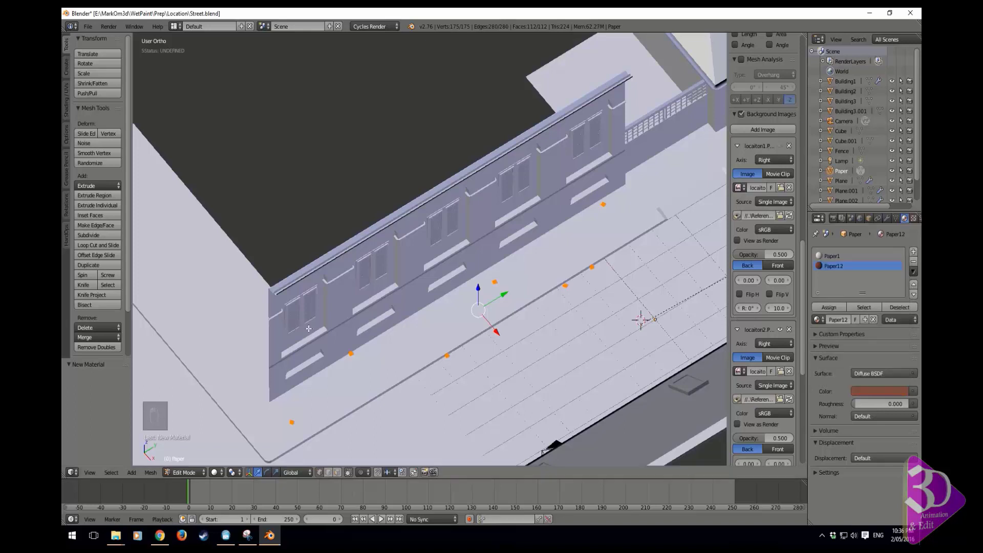
- Select the whole newest paper sheet on the kerb and assign it the Paper12 material
scroll(533, 294, "up", 2)
right_click(670, 279)
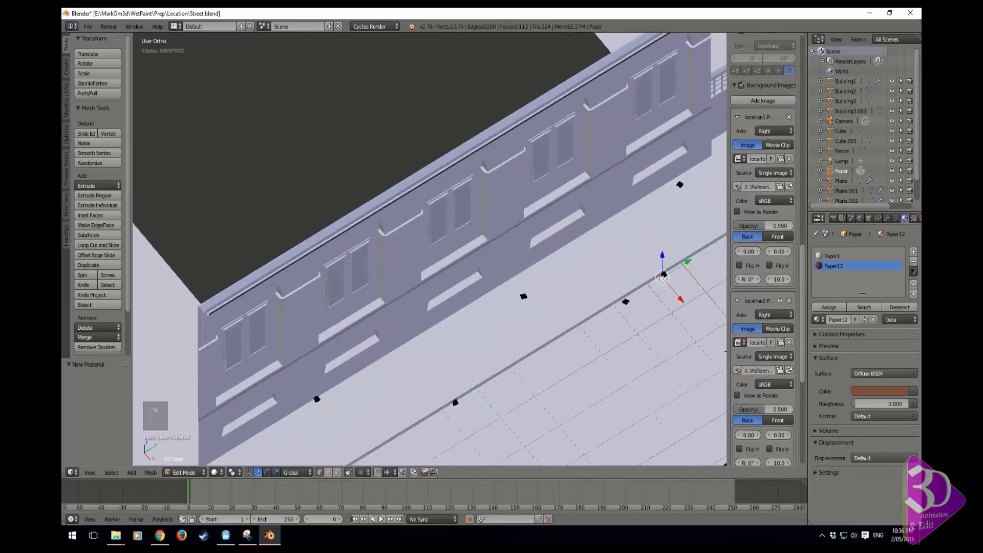
key("ctrl+l")
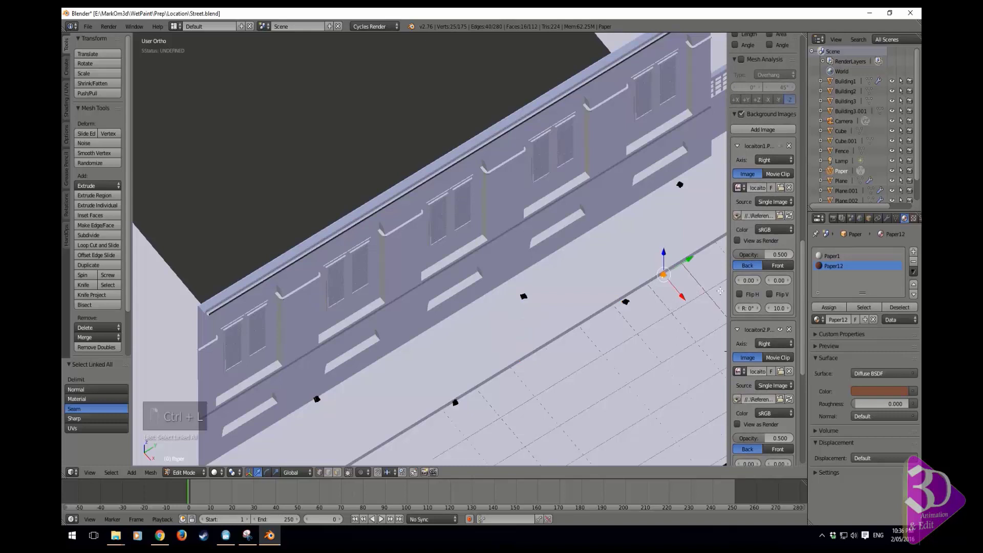
left_click(829, 307)
- Select the three whole paper sheets on the pavement beside the wall and duplicate them in place
right_click(679, 184)
right_click(523, 296, "shift")
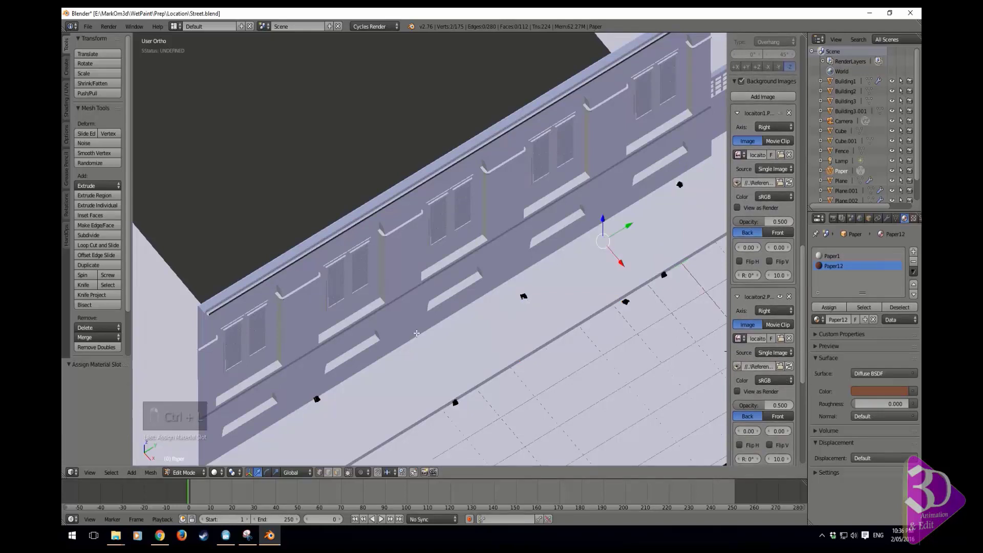
right_click(317, 399, "shift")
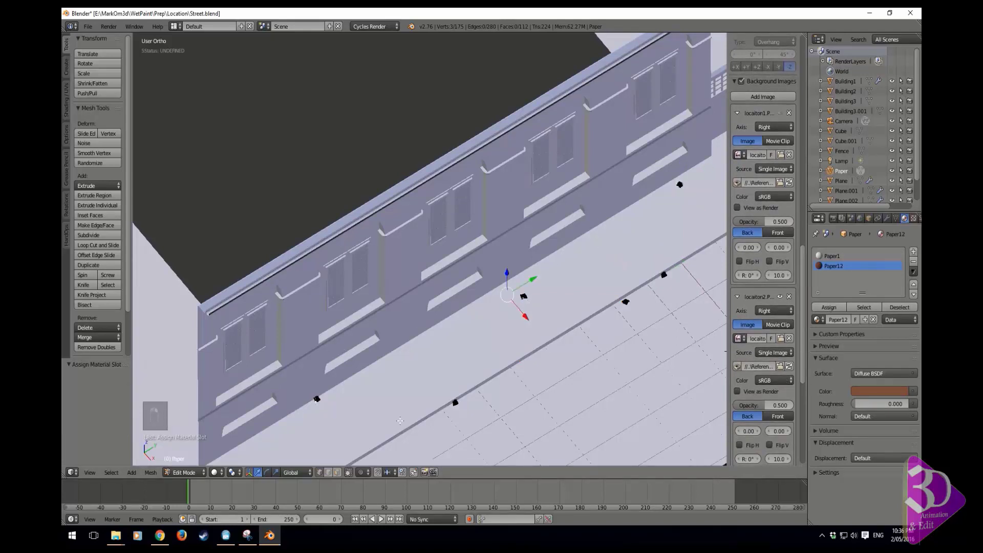
key("ctrl+l")
key("shift+d")
right_click(553, 422)
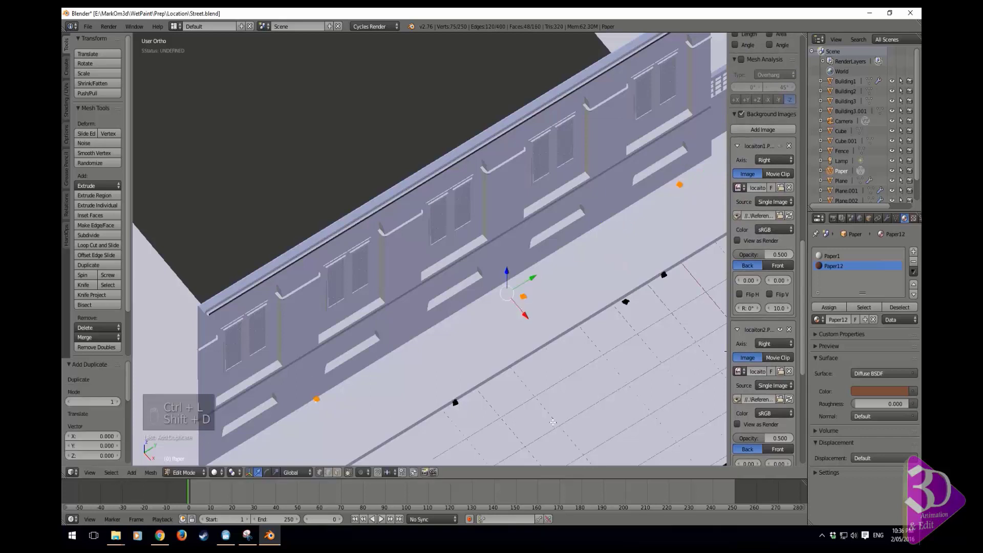
- Rotate the three duplicated paper sheets 180° around Z
type("rz1890")
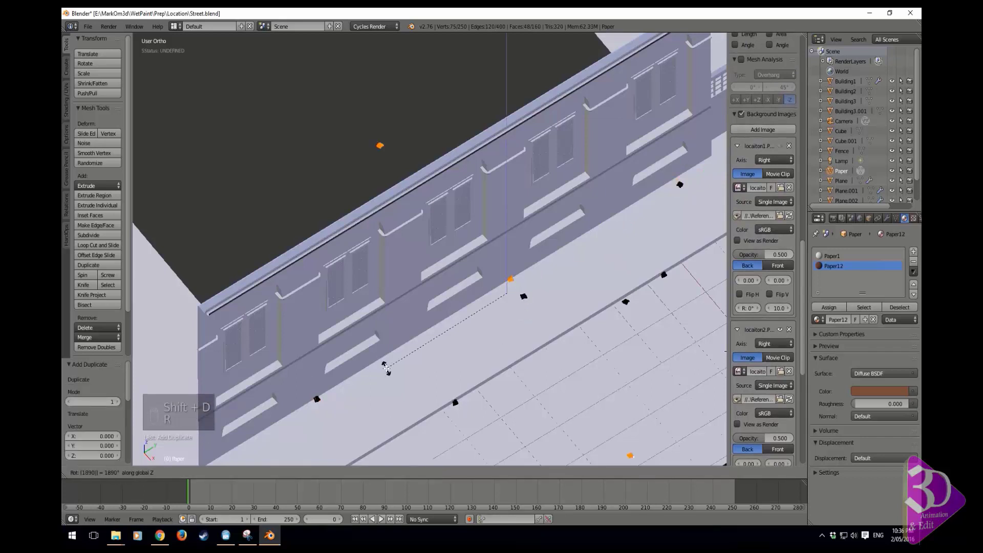
key("BackSpace")
key("BackSpace")
key("BackSpace")
key("BackSpace")
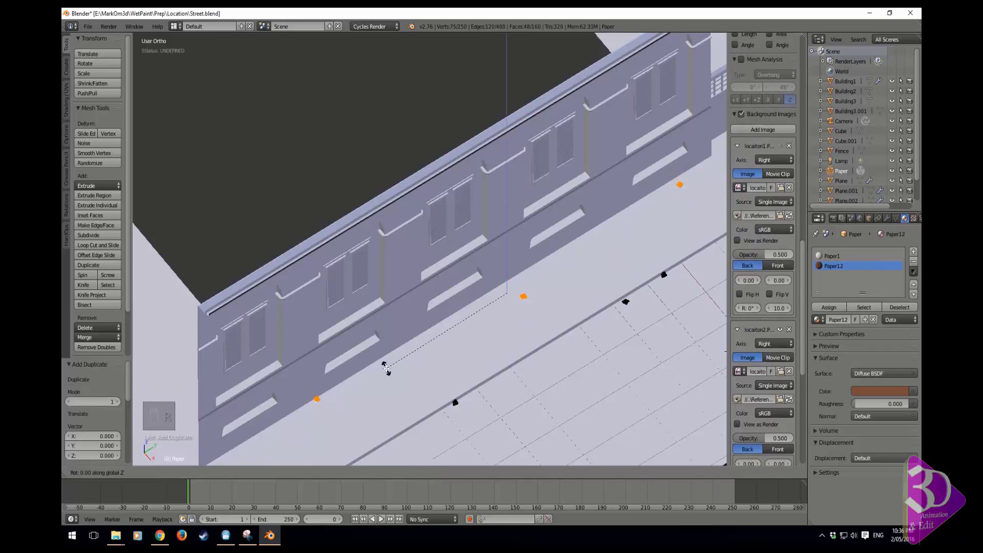
type("180")
key("Return")
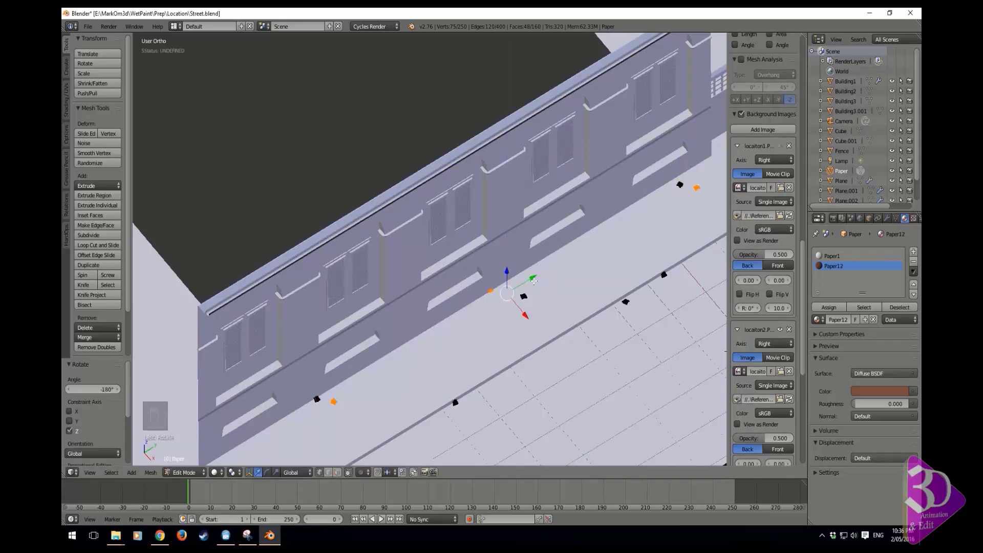
- Move the rotated paper copies further up the street along Y and shift them 0.140 in X
left_click_drag(533, 280, 630, 222)
left_click_drag(625, 255, 629, 260)
middle_click_drag(636, 241, 574, 268, "shift")
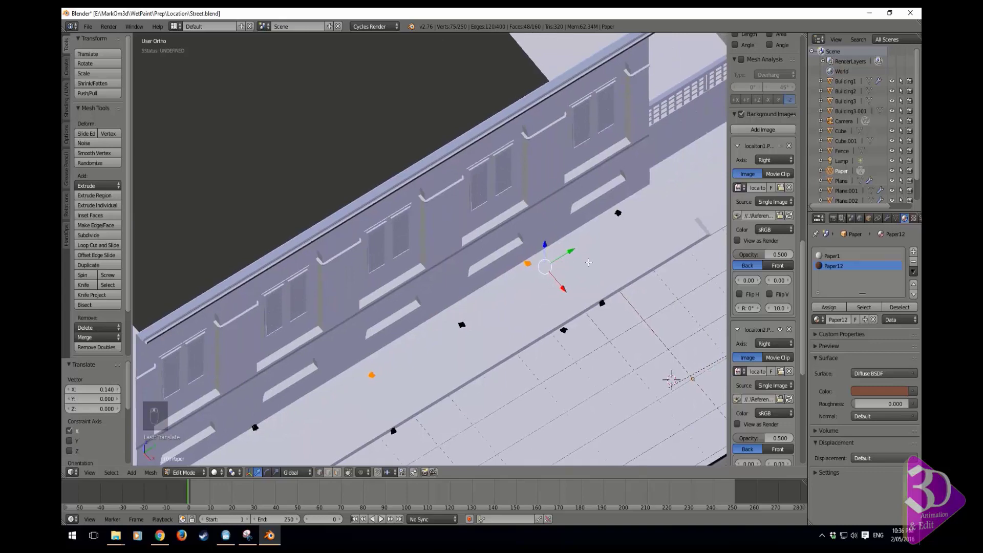
- Assign the Paper12 material to the moved paper copies and render the scene from the camera
scroll(574, 268, "down", 4)
scroll(572, 267, "up", 2)
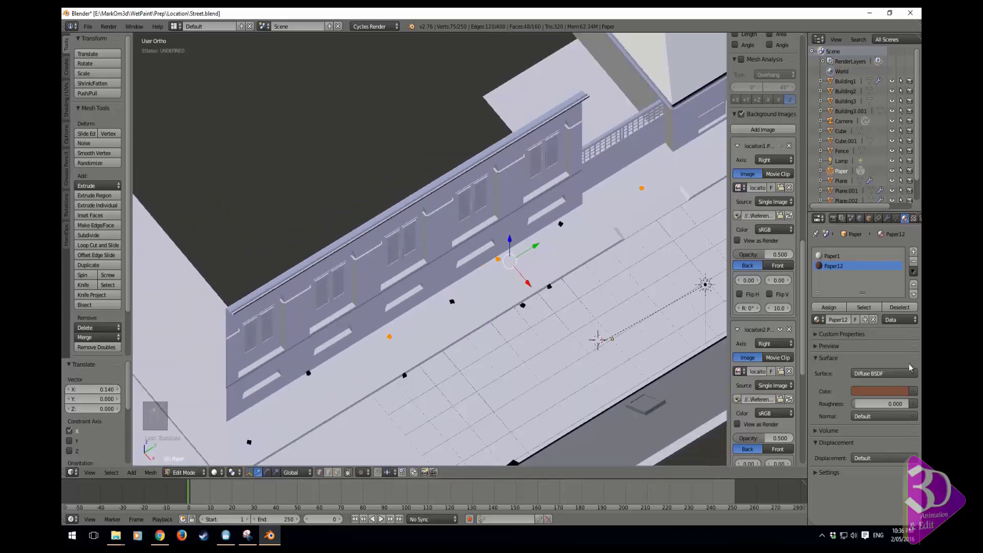
left_click(829, 308)
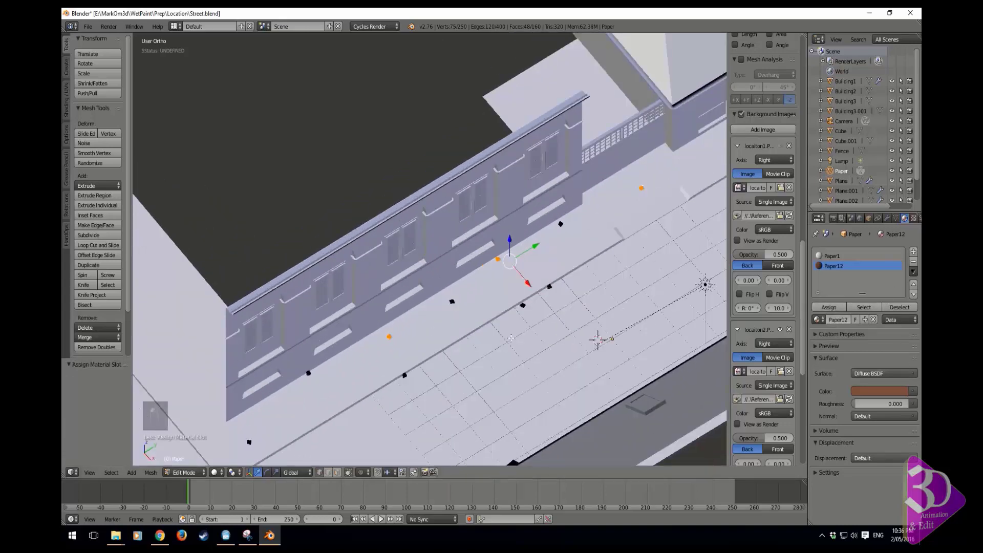
key("KP_0")
key("F12")
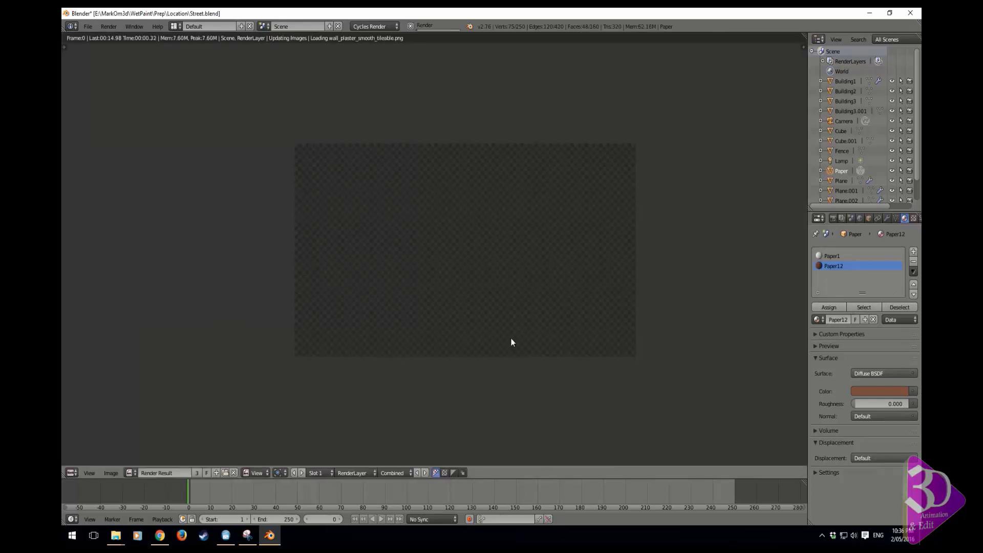